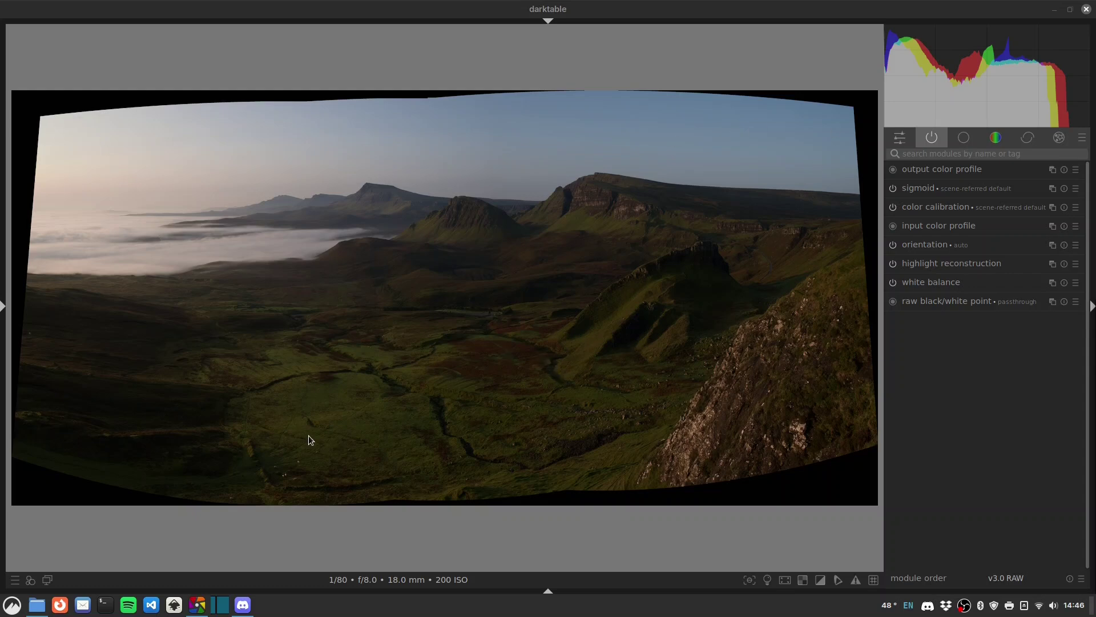
Crop the panorama freehand to about 8186 x 3329 pixels, cutting off the black curved borders on all sides.
left_click(963, 153)
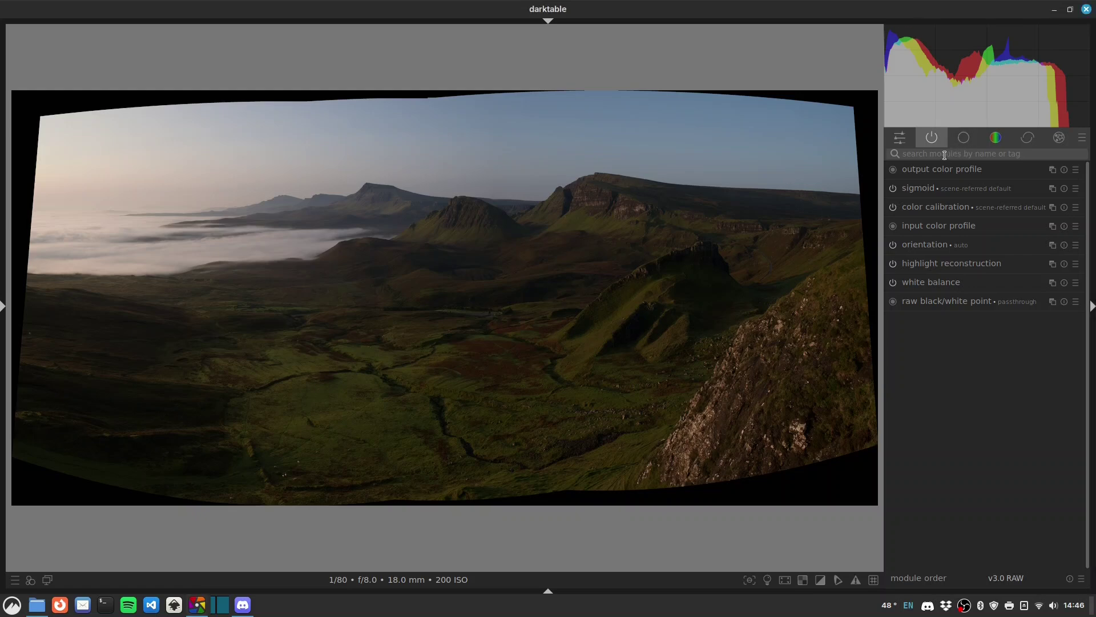
type("crop")
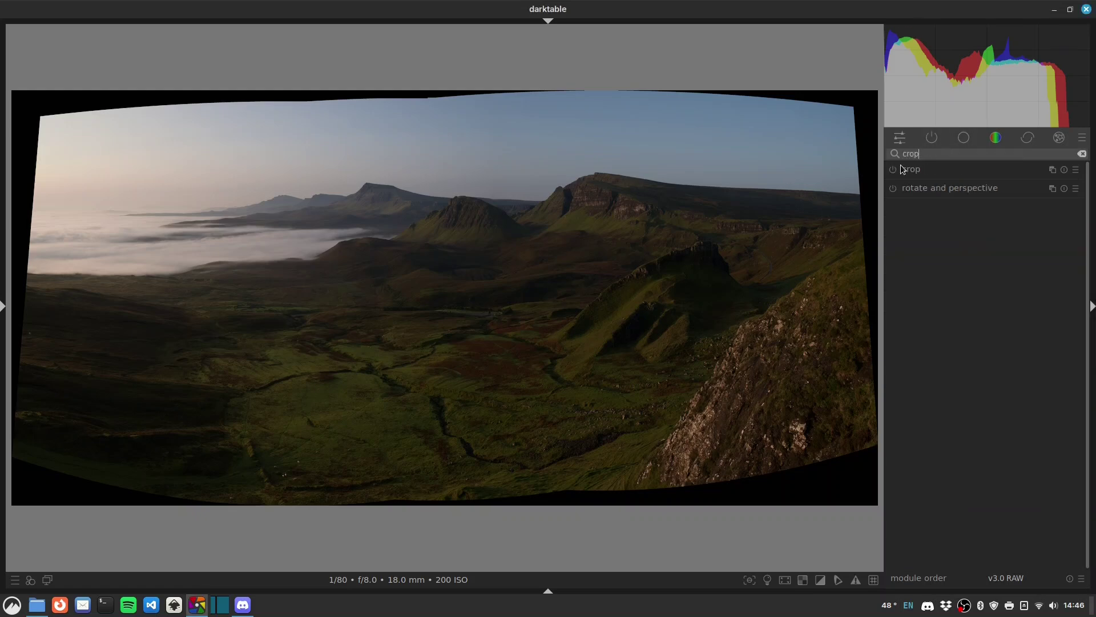
left_click(944, 166)
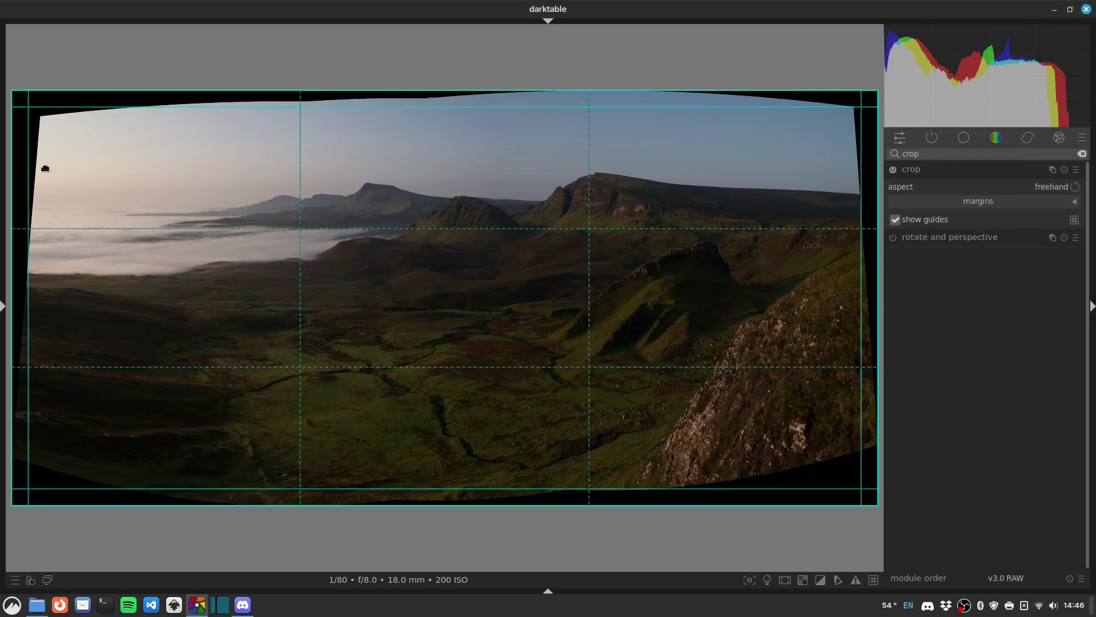
left_click_drag(22, 108, 61, 135)
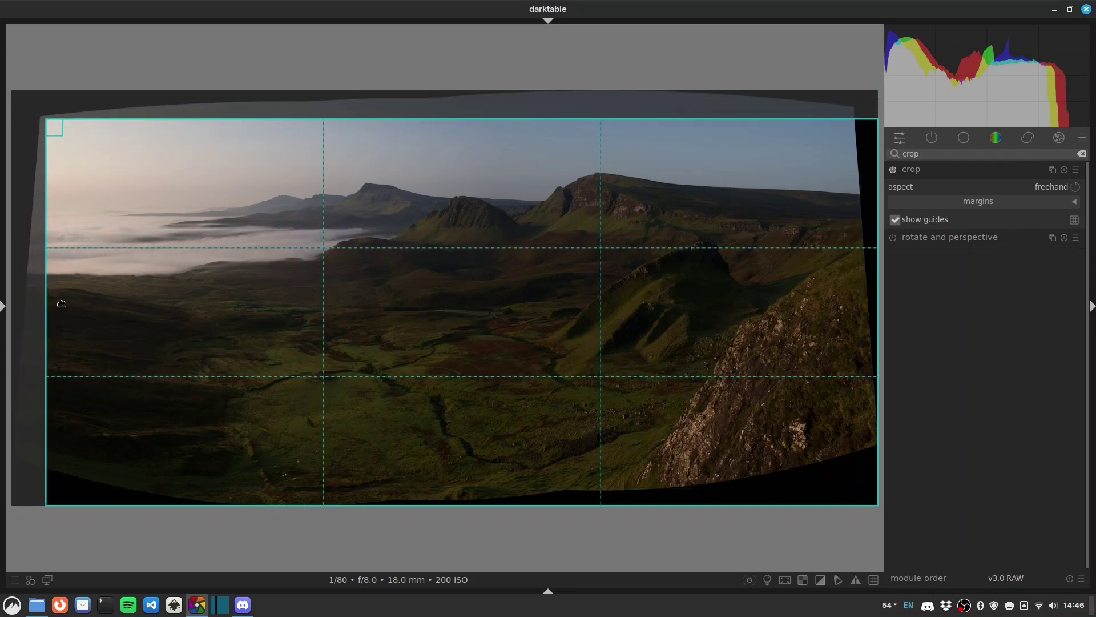
left_click_drag(59, 502, 66, 451)
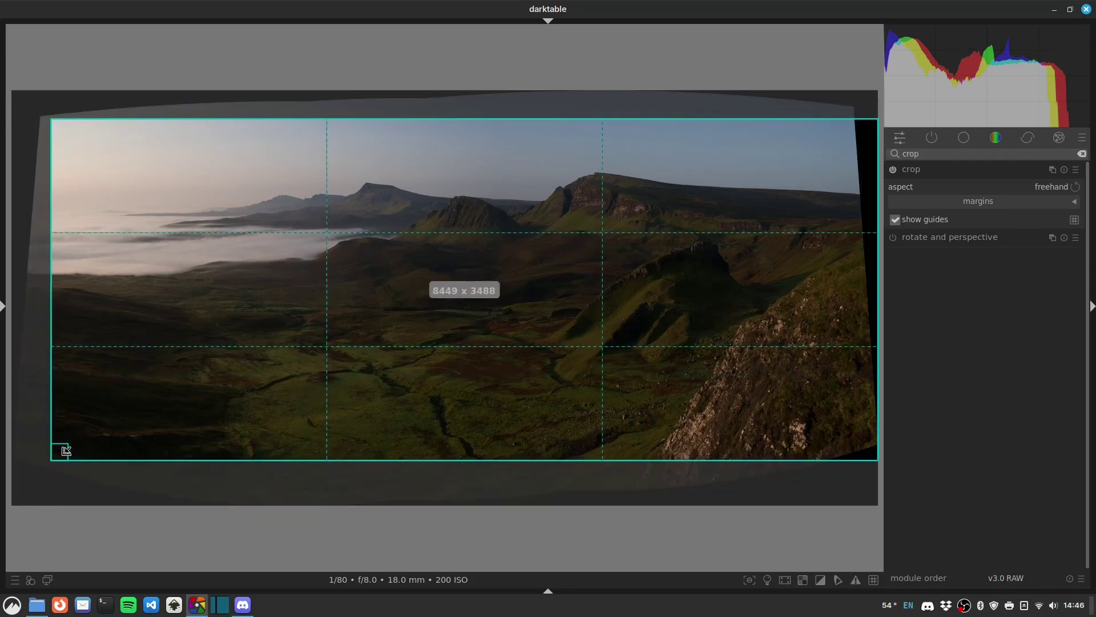
left_click_drag(868, 443, 851, 429)
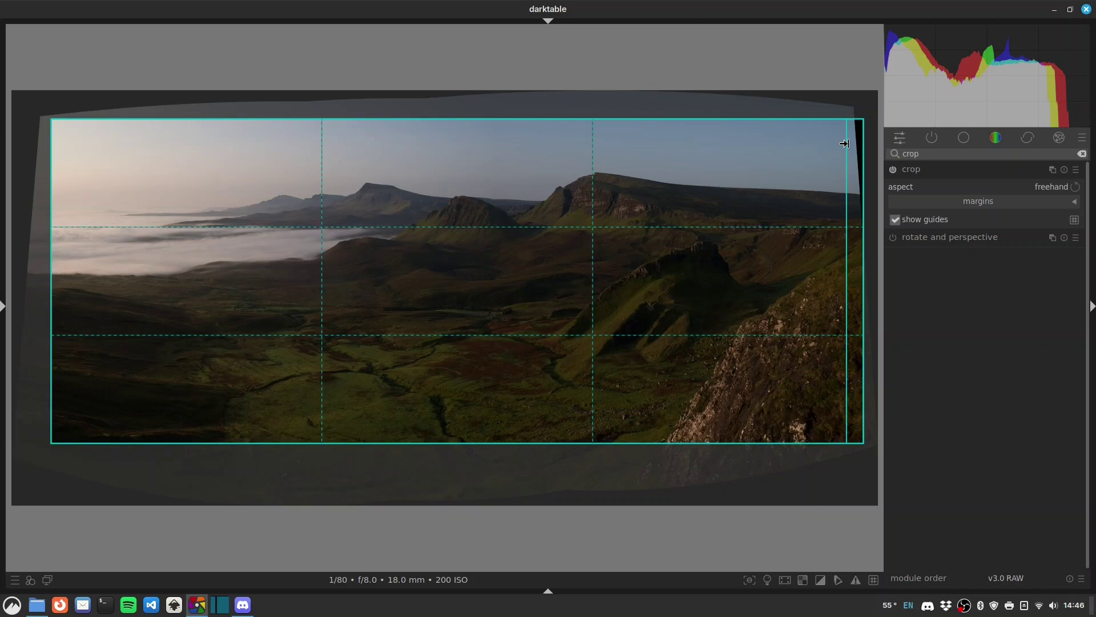
left_click_drag(856, 122, 841, 128)
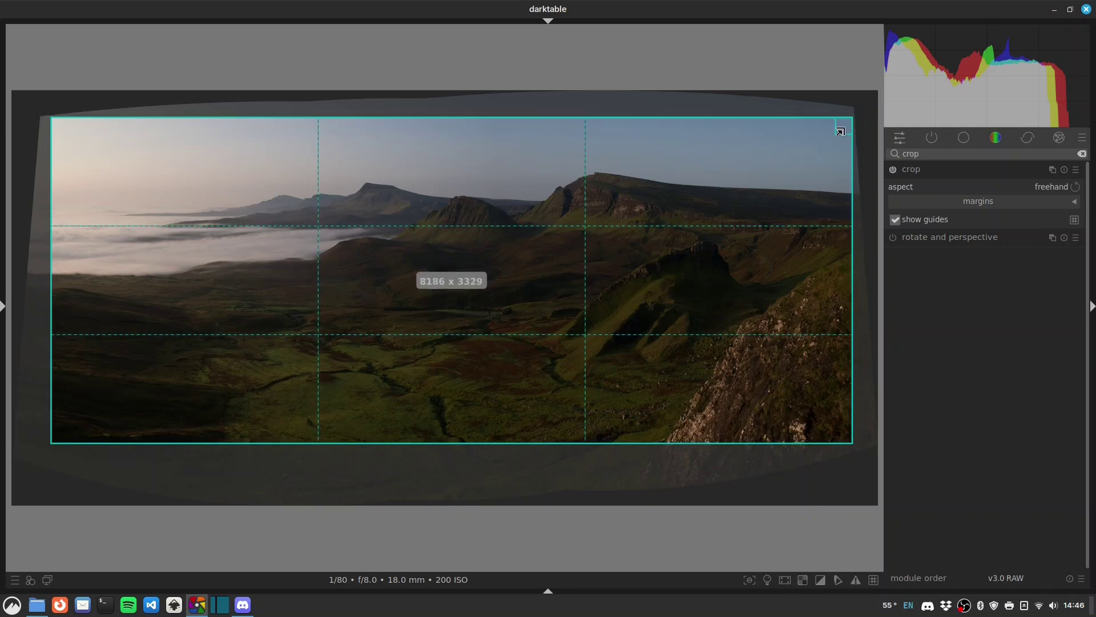
left_click(926, 168)
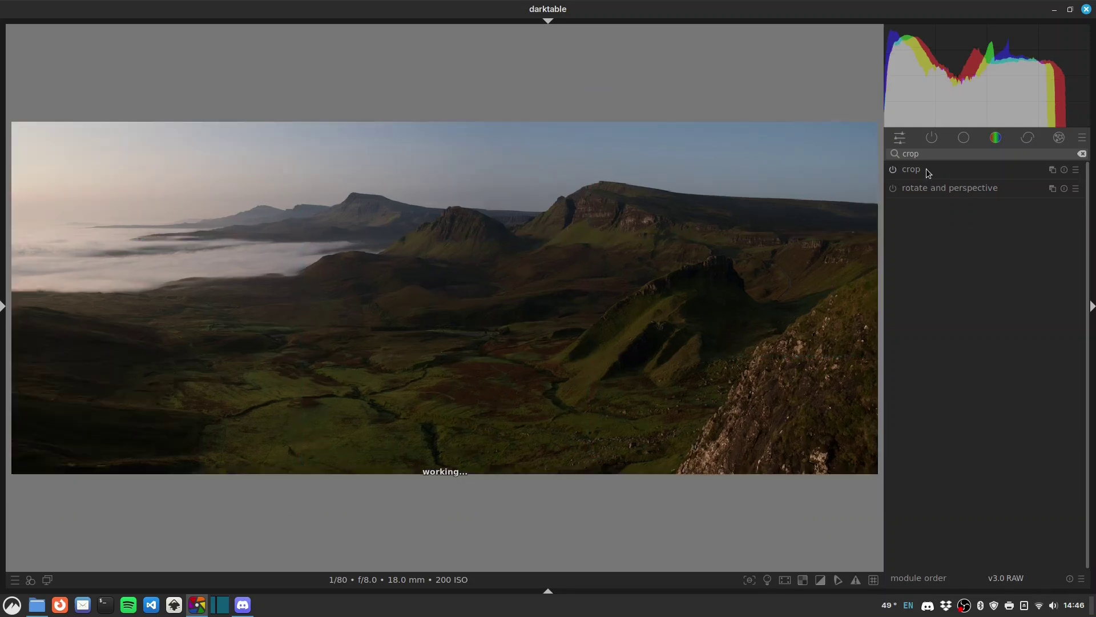
Find and turn on the exposure module with camera exposure compensation enabled and exposure at +0.700 EV.
double_click(928, 154)
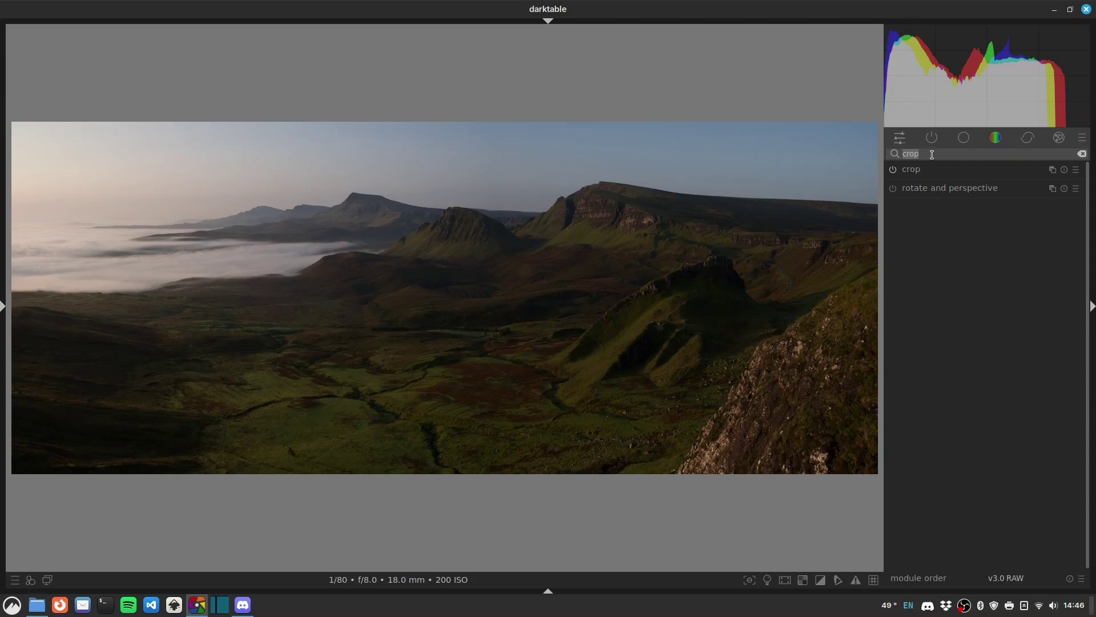
key("BackSpace")
type("expo")
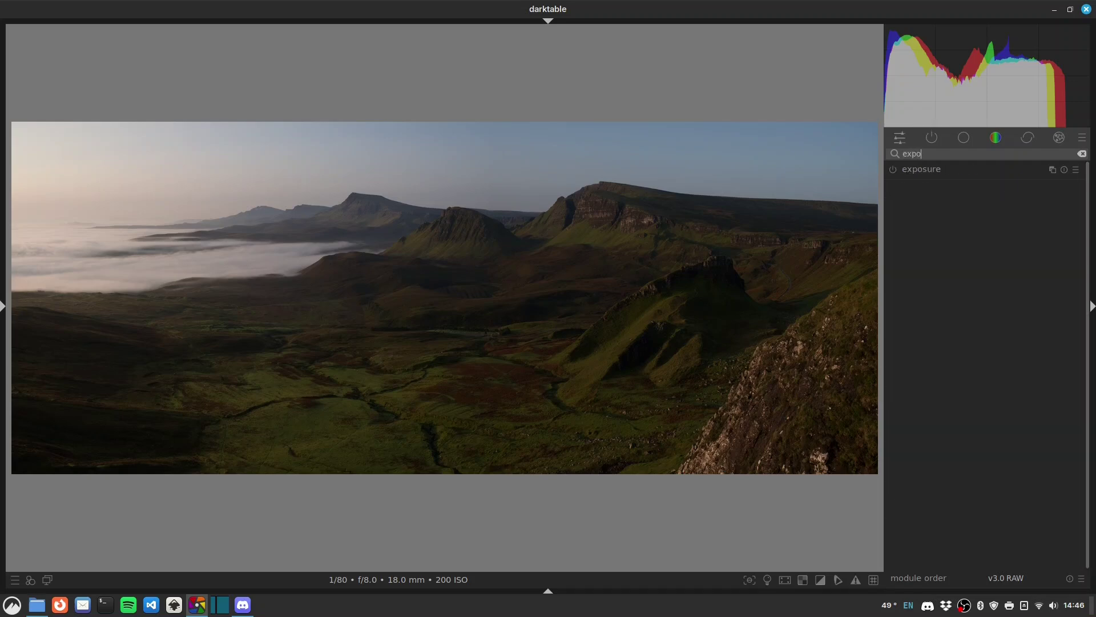
left_click(945, 168)
left_click(896, 174)
left_click(895, 173)
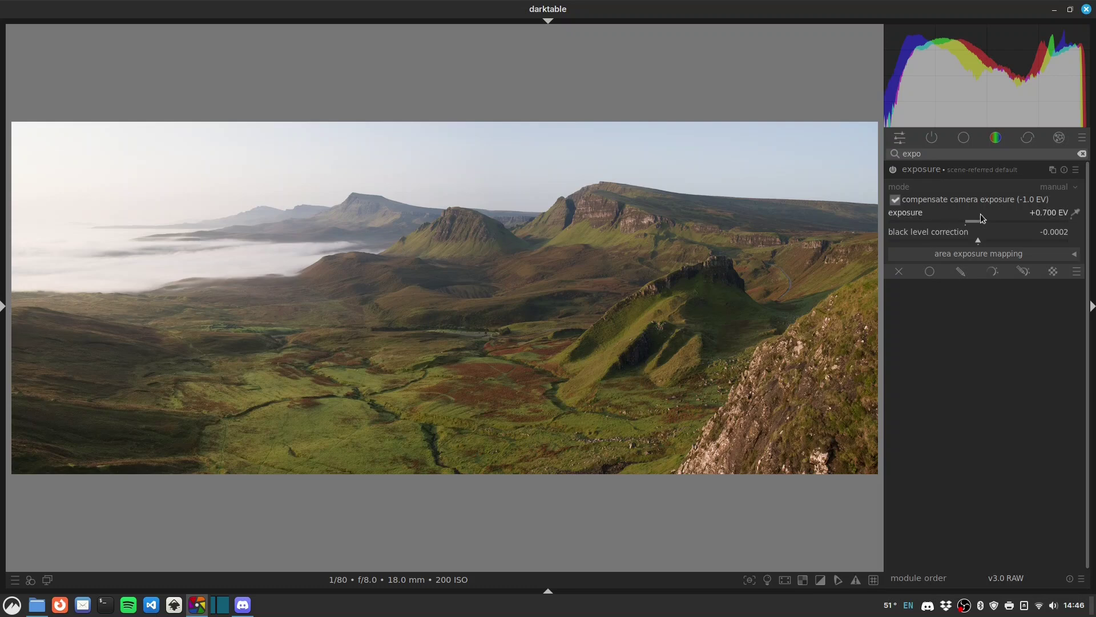
Among the active modules, set the sigmoid skew to +0.10.
left_click(932, 138)
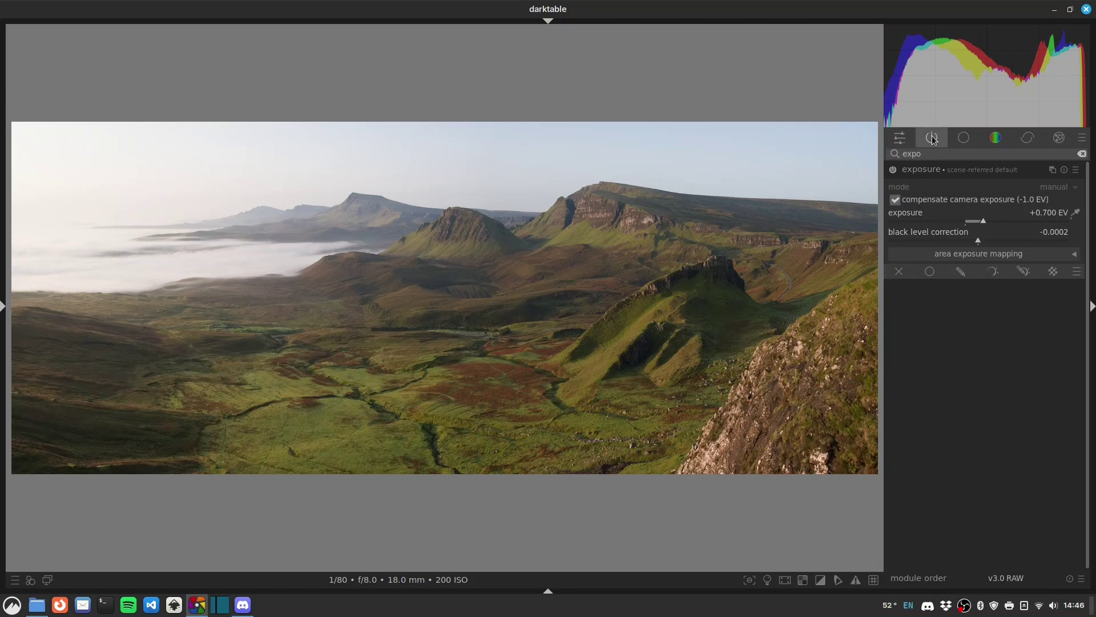
left_click(920, 188)
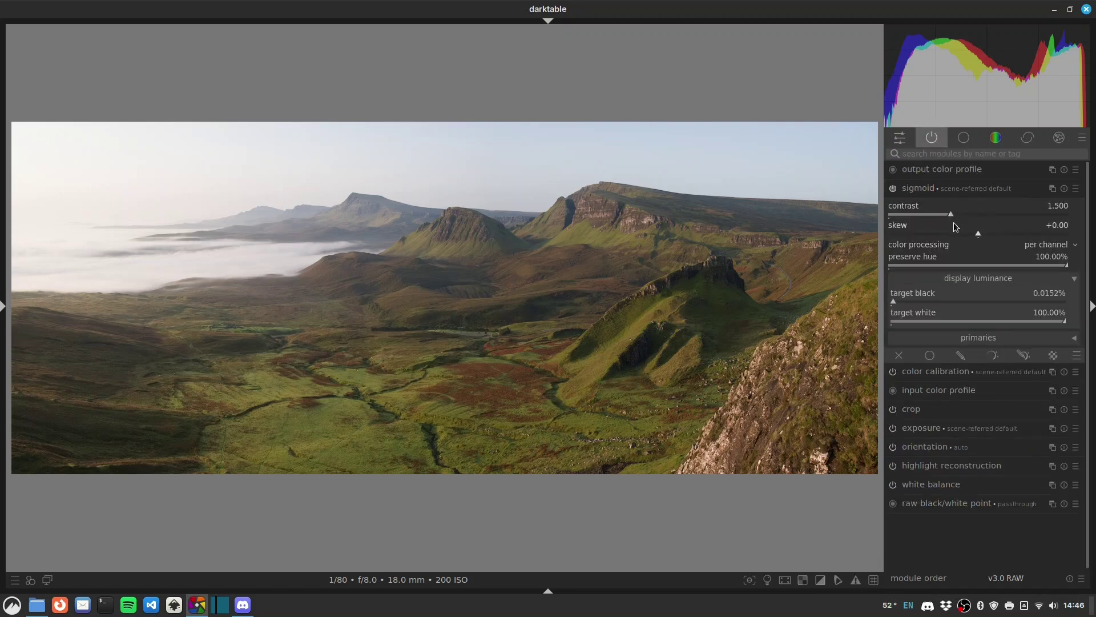
left_click(982, 232)
left_click_drag(983, 232, 987, 232)
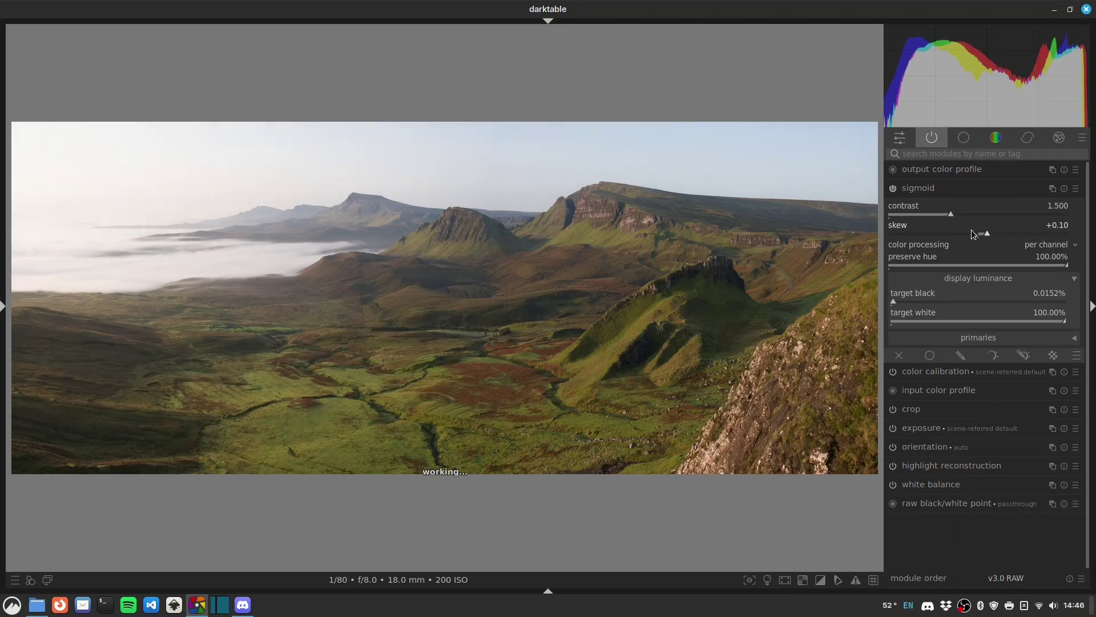
Set the sigmoid target black to 0.1%.
left_click(897, 302)
left_click_drag(899, 305, 913, 300)
right_click(915, 300)
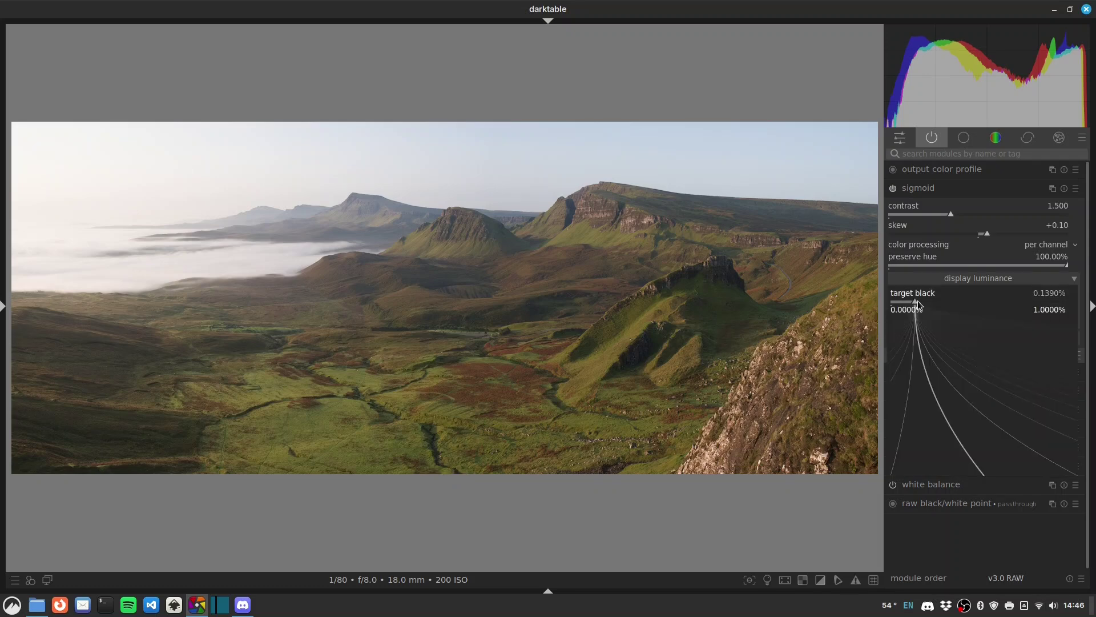
type("0.1")
key("Return")
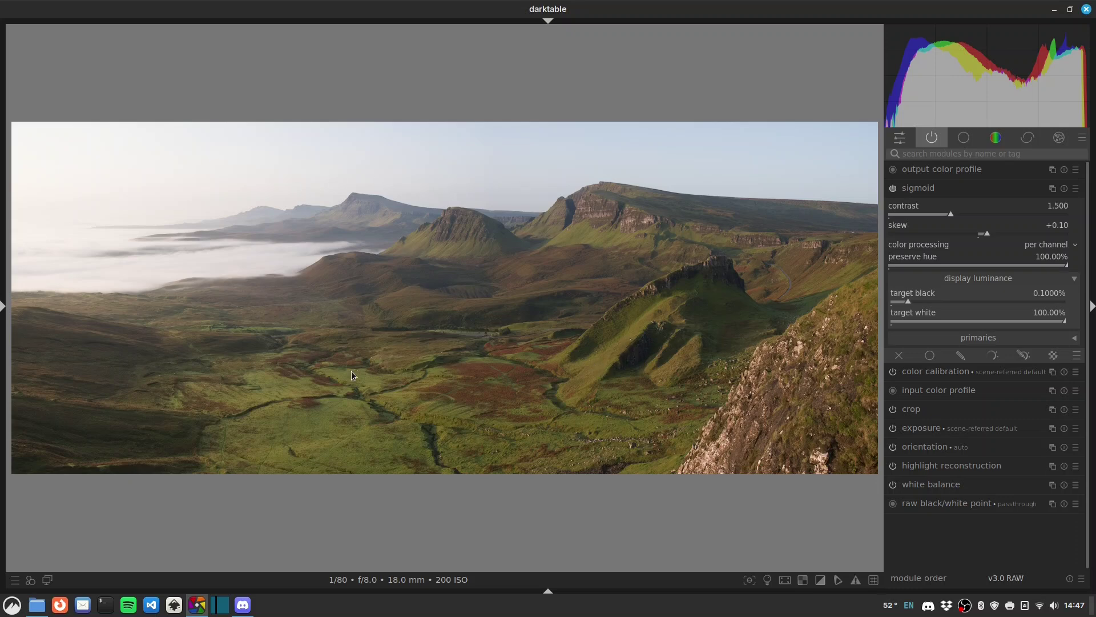
In rgb primaries, set red hue to -2.4°, red purity to -12.5%, green hue to +5.8°, green purity to +9.1% and blue purity to -15.3%.
left_click(925, 188)
left_click(942, 154)
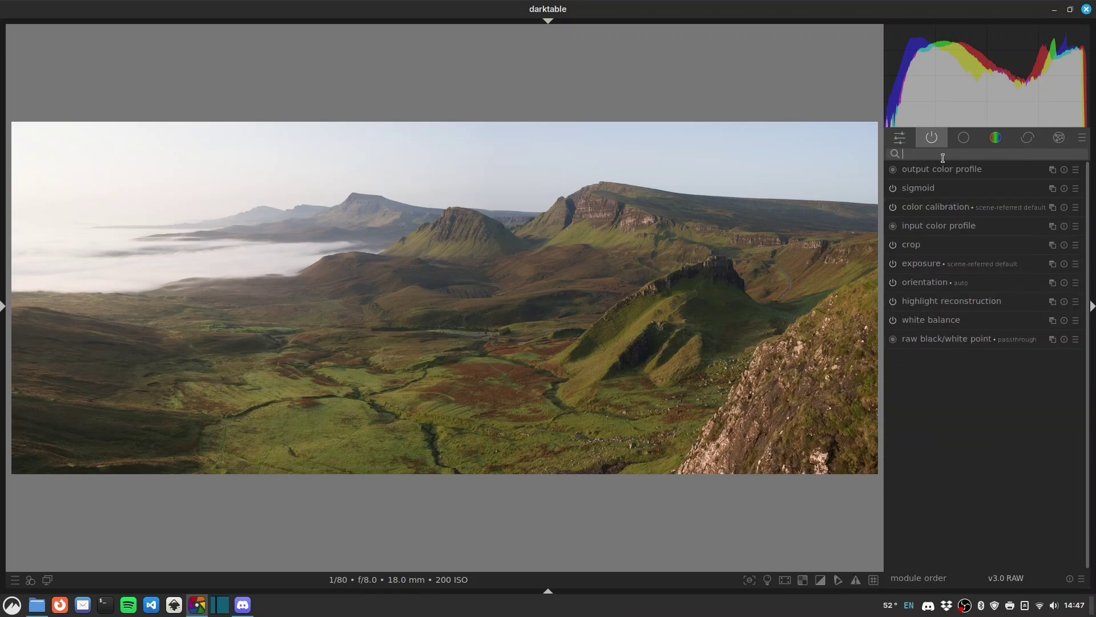
type("rgb")
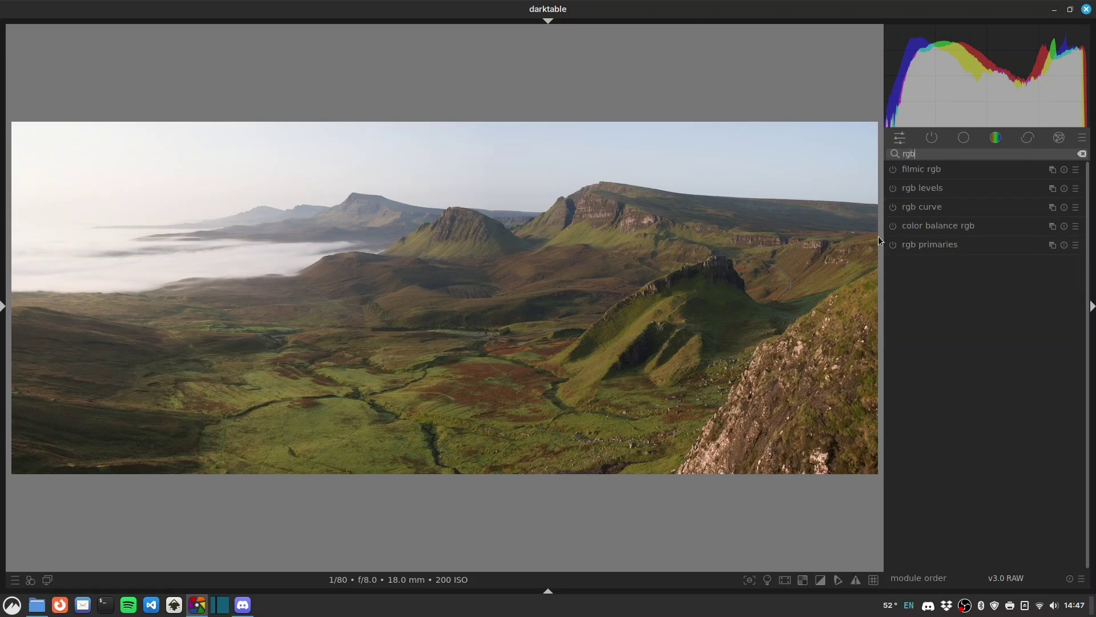
left_click(944, 240)
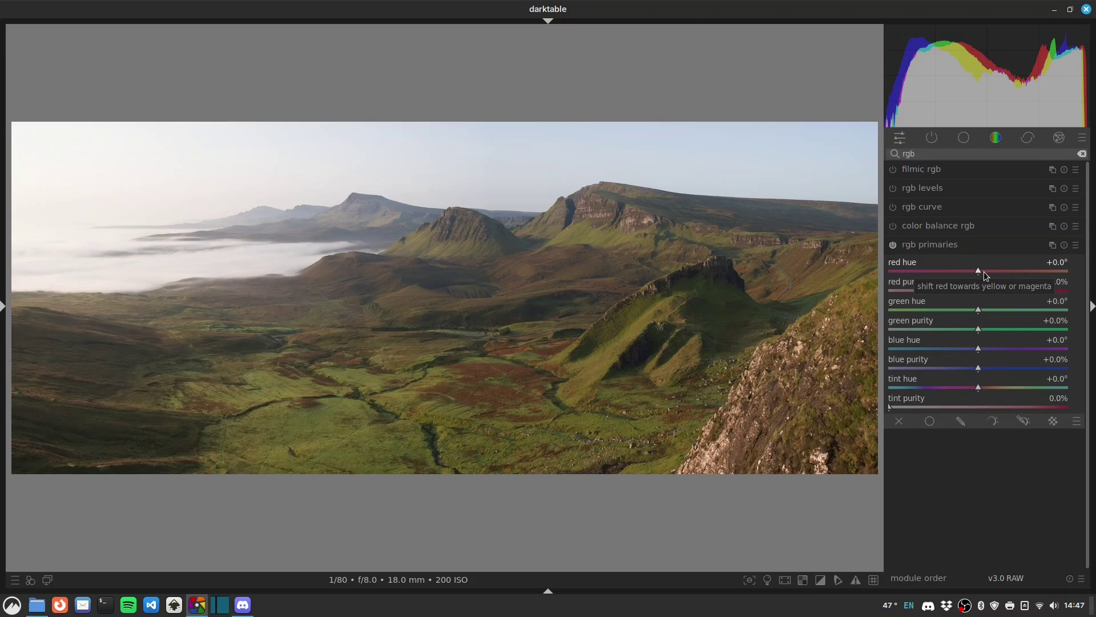
left_click_drag(980, 270, 972, 272)
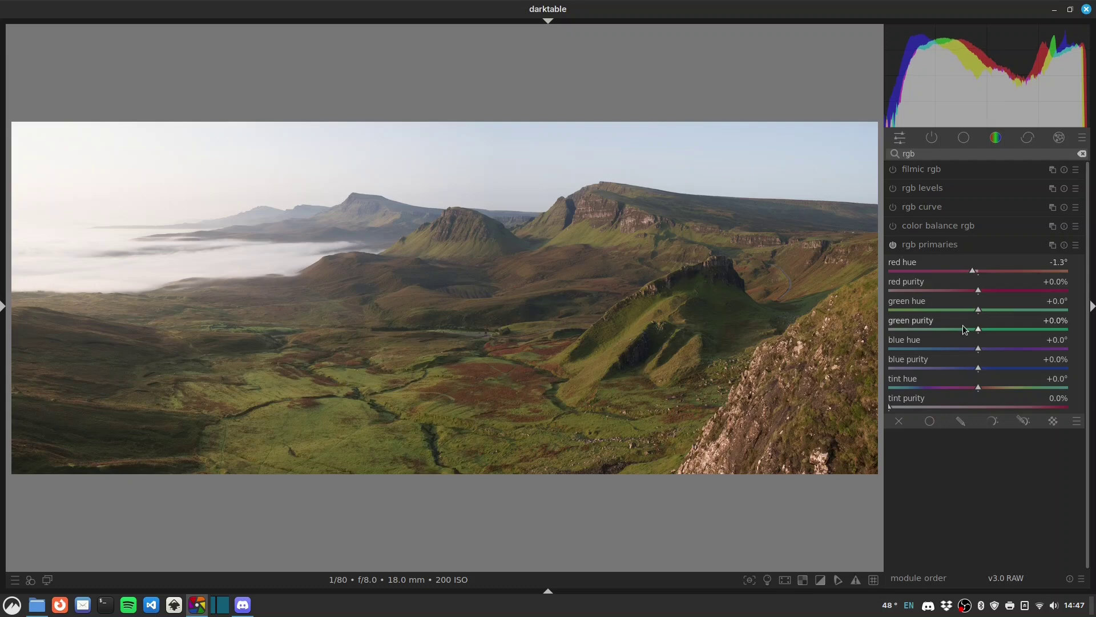
left_click_drag(973, 272, 955, 289)
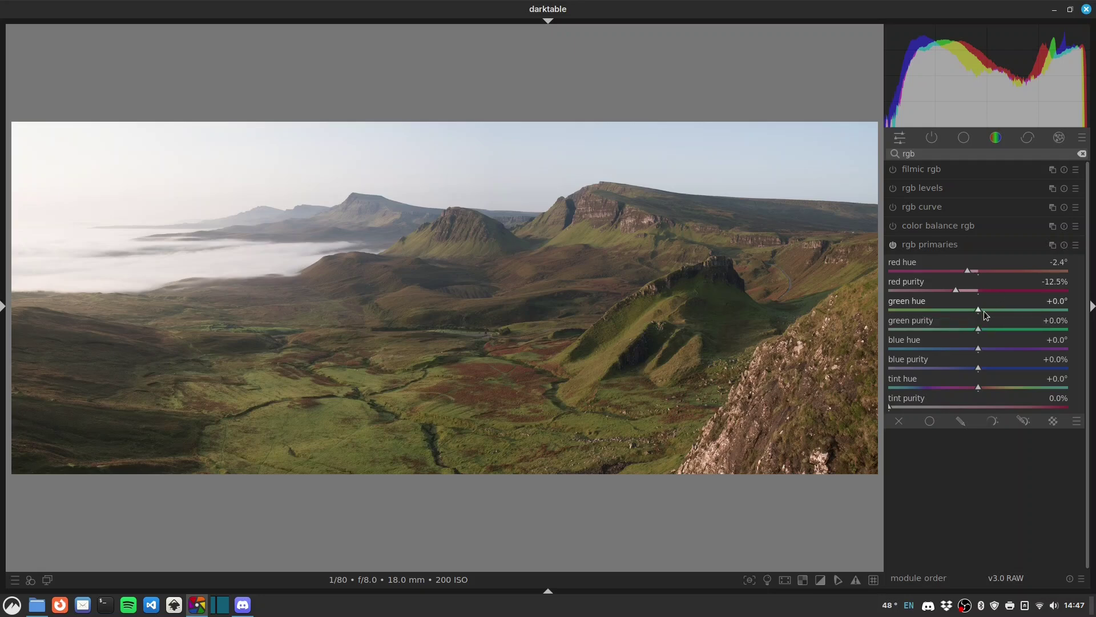
left_click_drag(978, 311, 1003, 310)
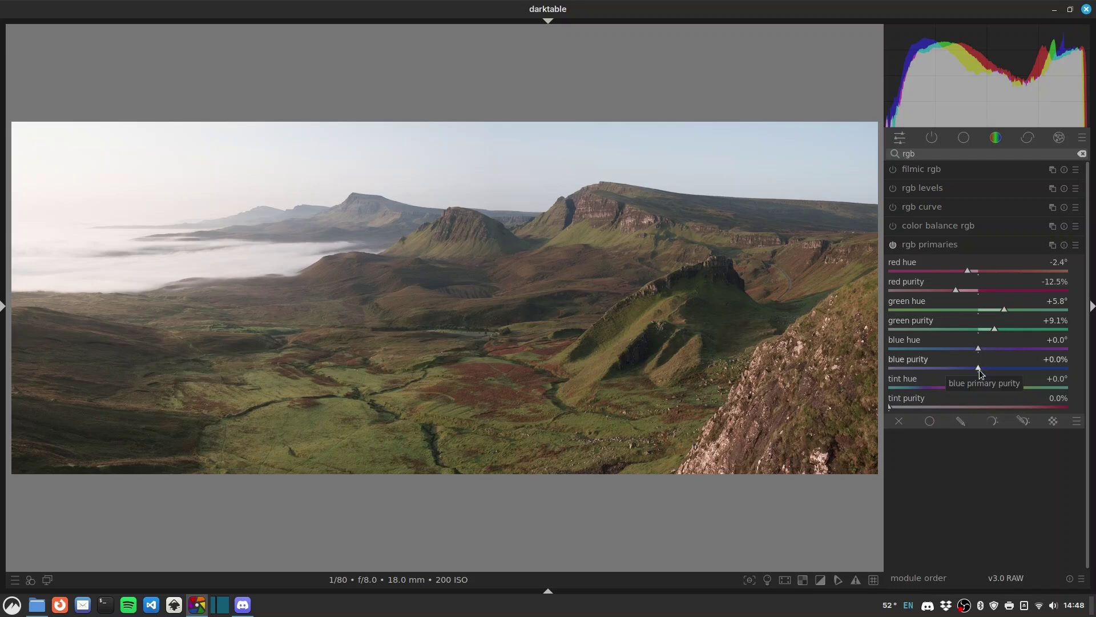
left_click_drag(960, 368, 951, 367)
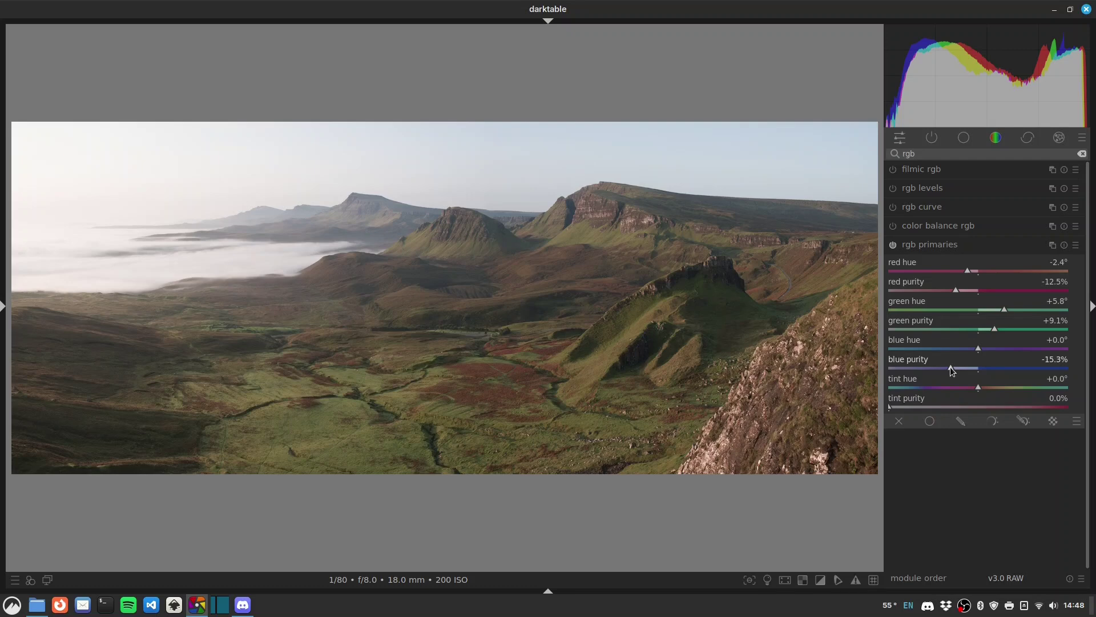
Compare the image with and without the rgb primaries module, leaving the module switched on.
left_click(892, 244)
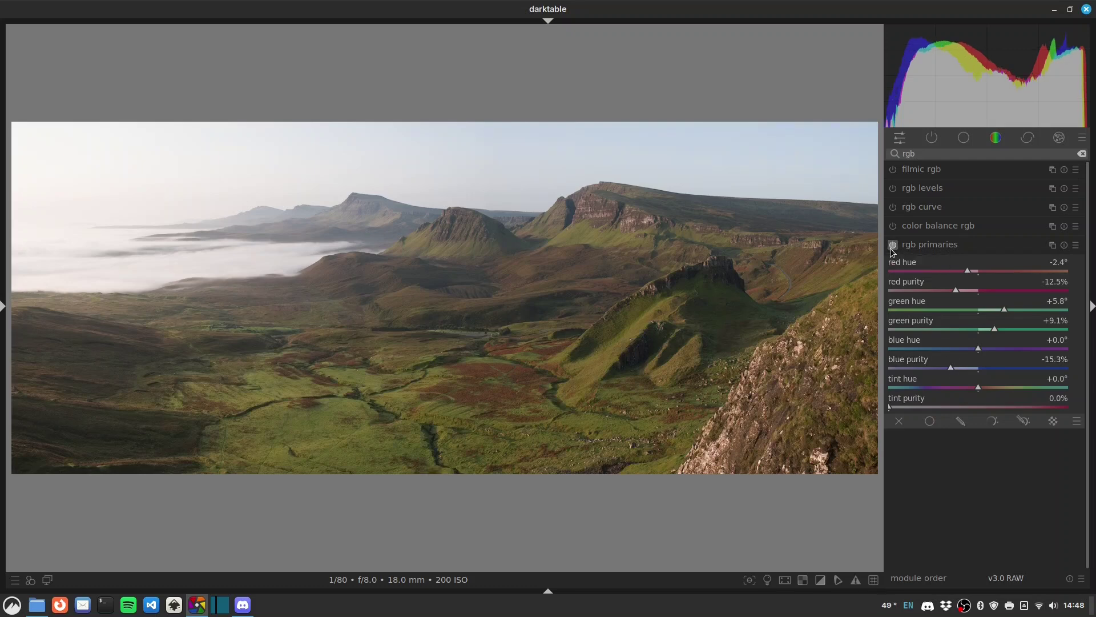
left_click(891, 248)
left_click(891, 248)
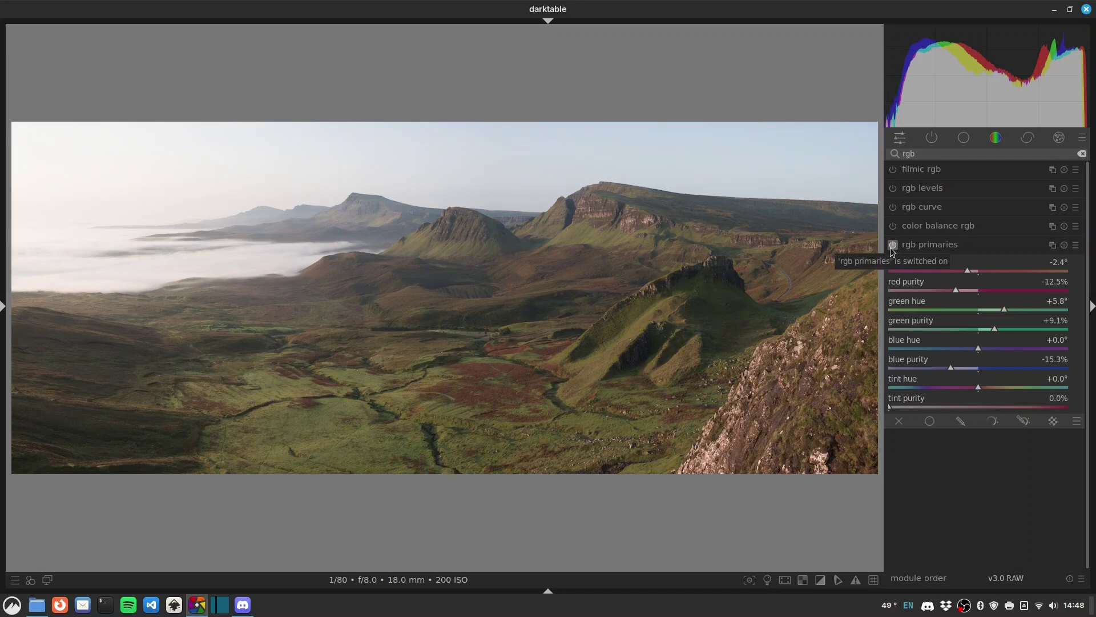
left_click(891, 249)
left_click(892, 250)
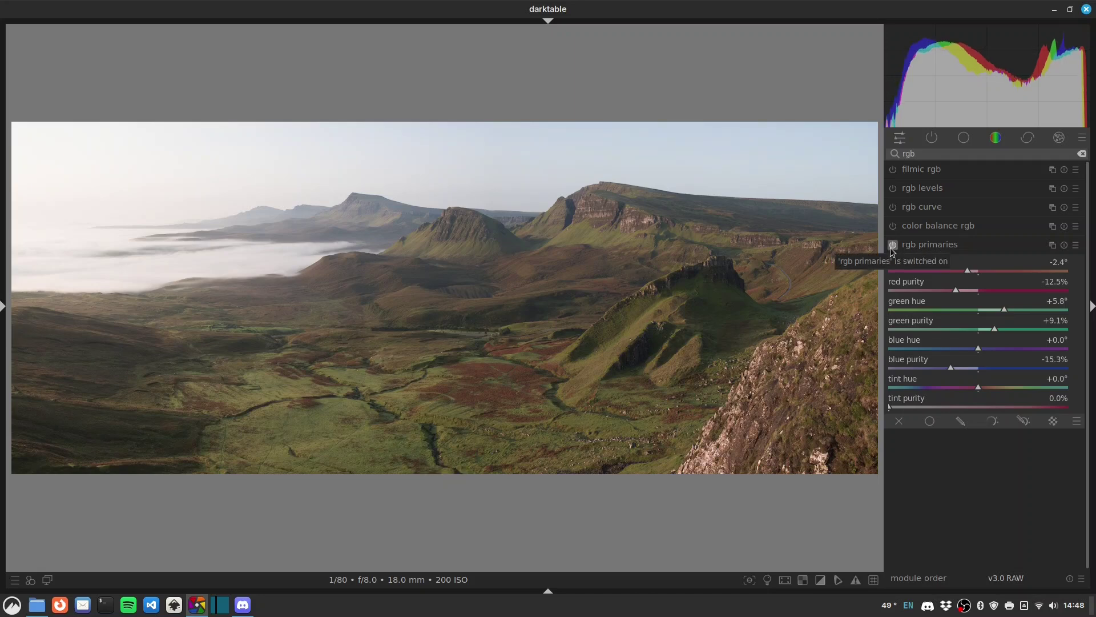
Turn on color balance rgb and set its global vibrance to +8.99% and contrast to +5.01%.
left_click(951, 160)
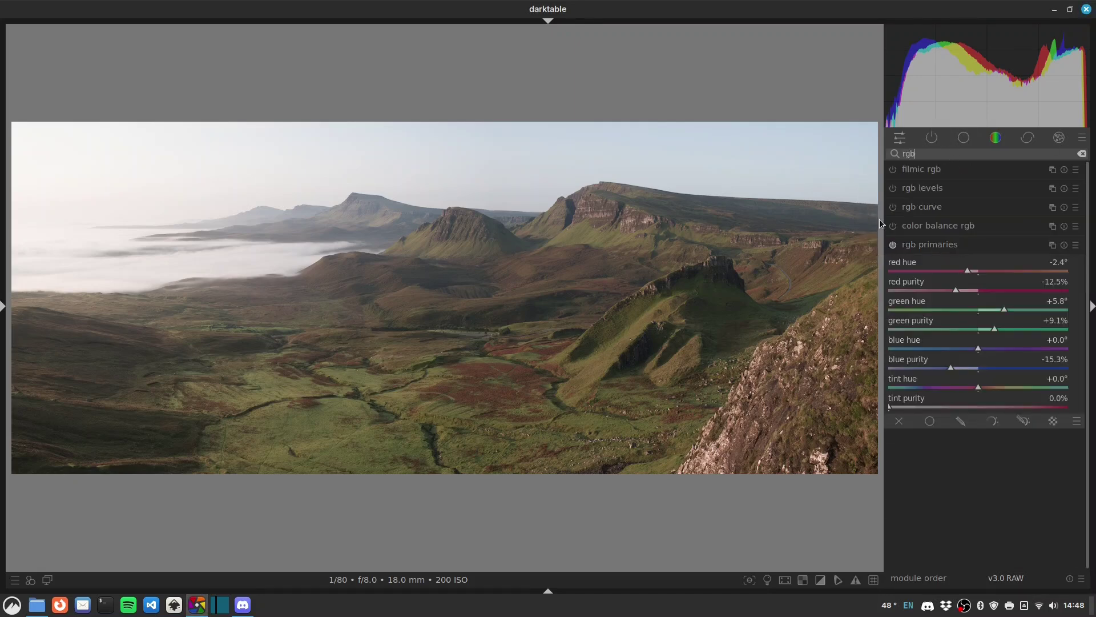
left_click(895, 226)
left_click(917, 223)
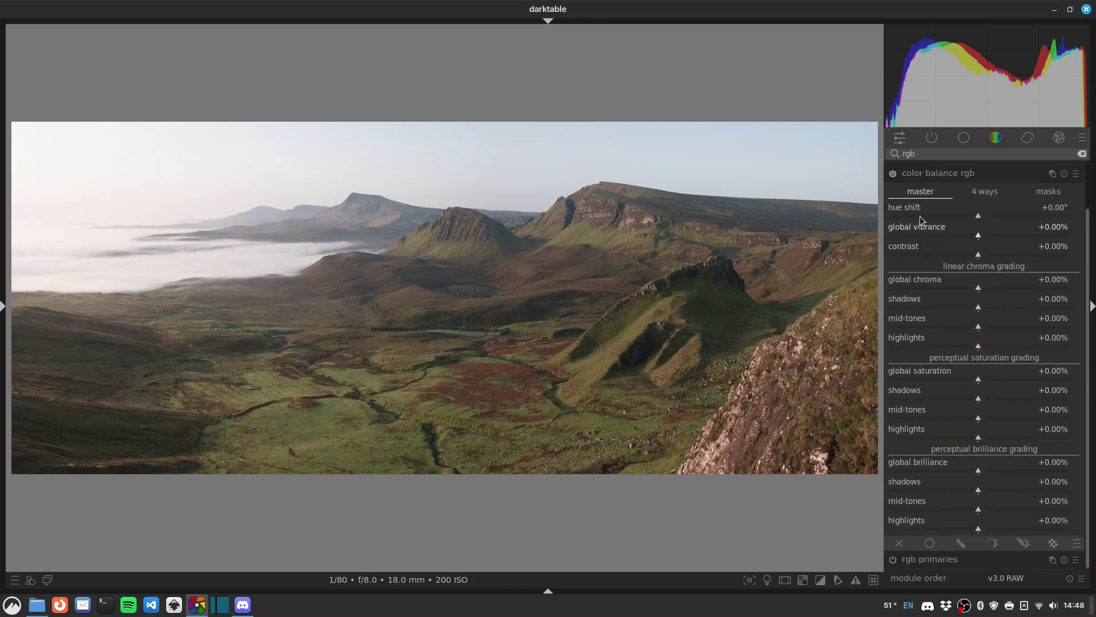
left_click(993, 236)
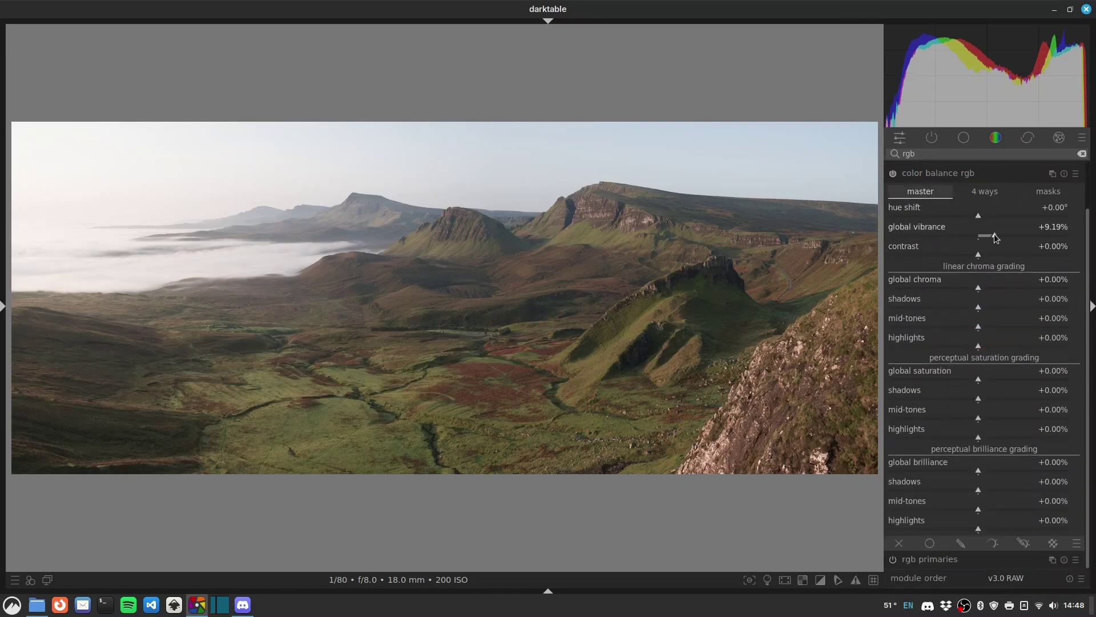
left_click_drag(994, 237, 992, 237)
left_click(985, 251)
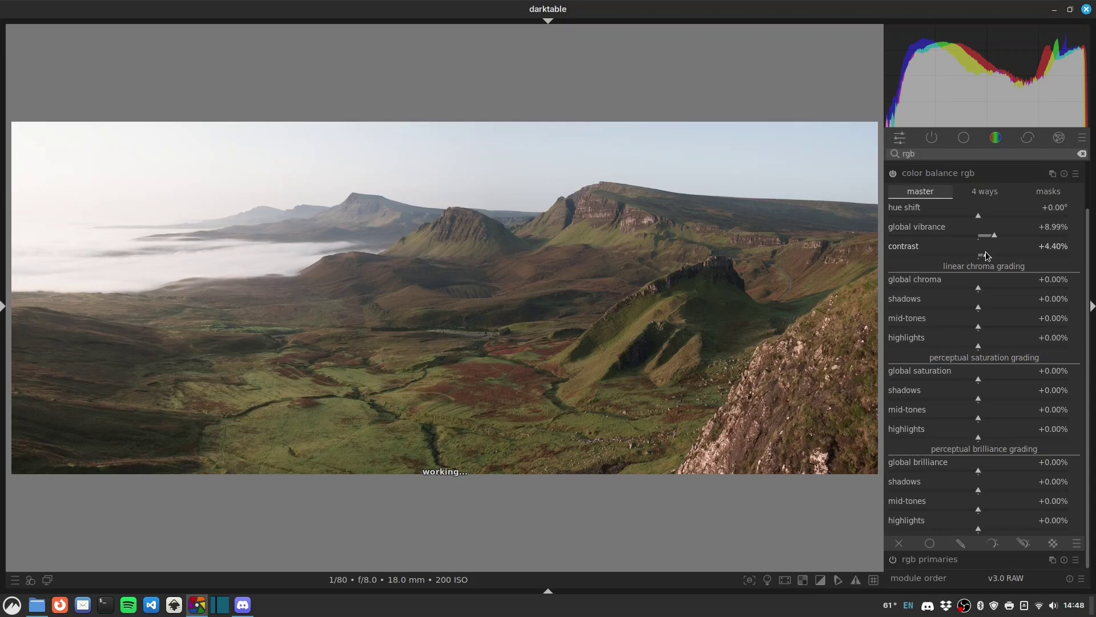
left_click(987, 252)
Set the perceptual saturation to +10.82% for shadows, +7.52% for mid-tones and +4.99% for highlights.
left_click(988, 398)
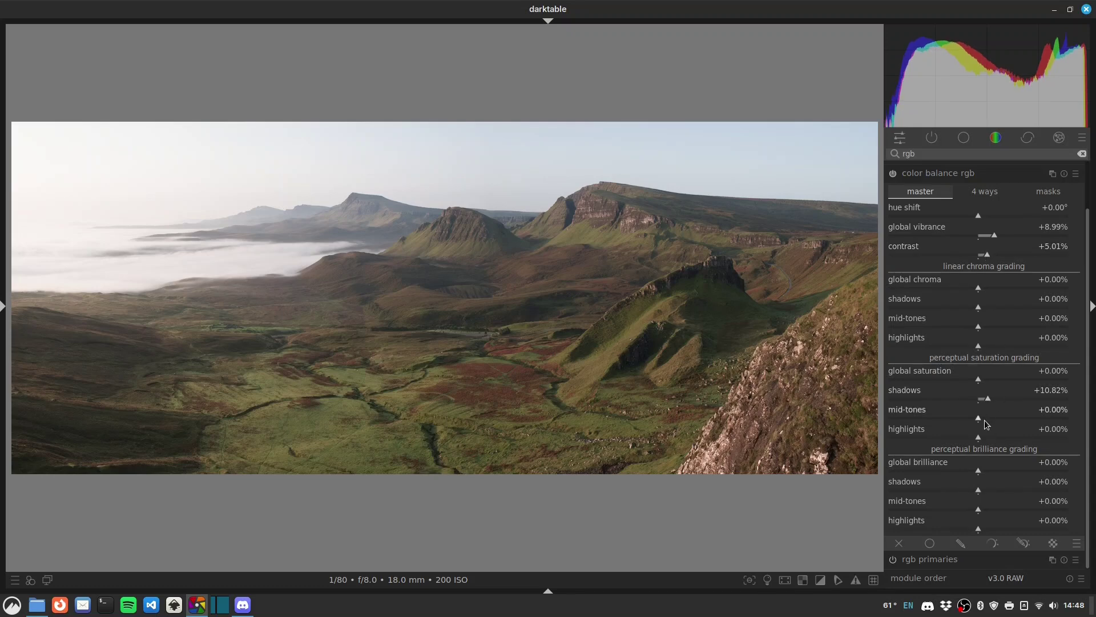
left_click(984, 420)
left_click(984, 436)
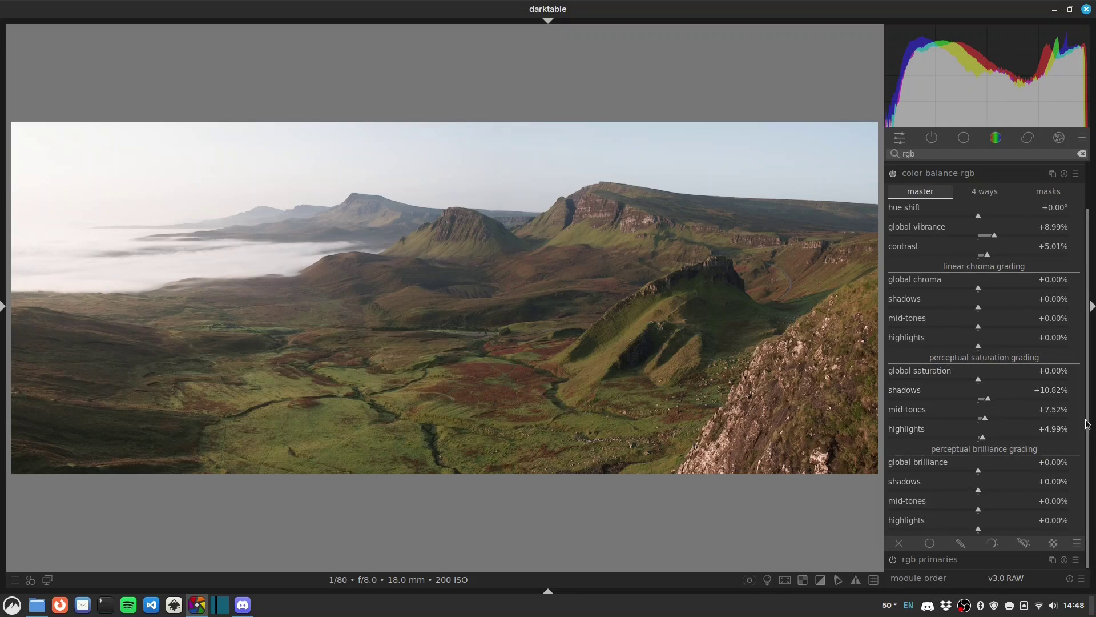
Set the perceptual brilliance to -10.34% for shadows, +34.20% for mid-tones and -10.23% for highlights.
left_click(970, 492)
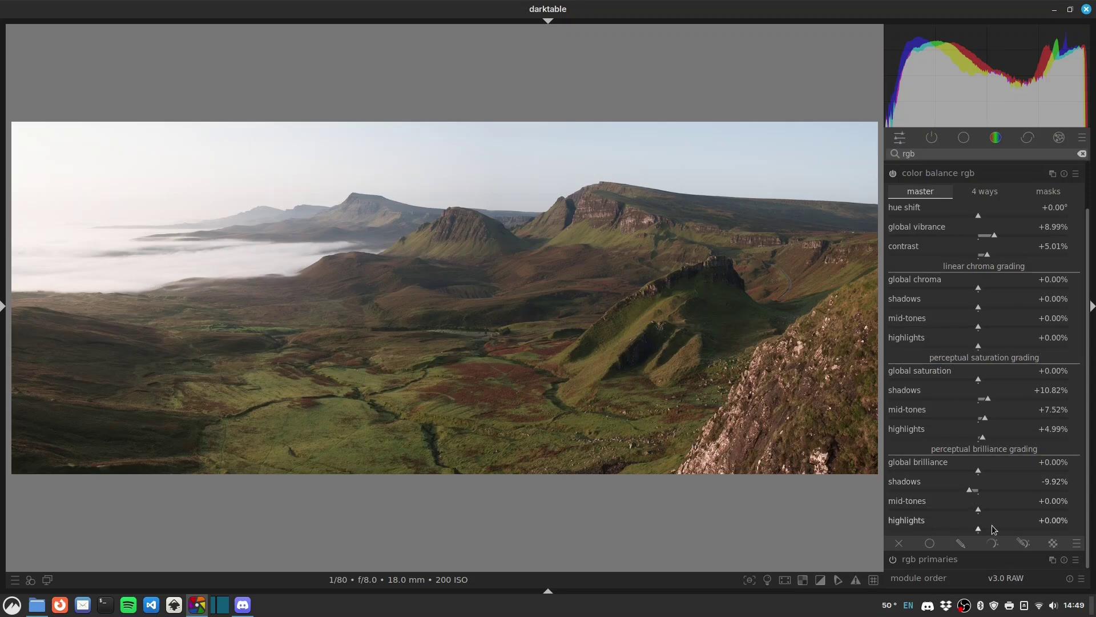
left_click_drag(990, 512, 968, 529)
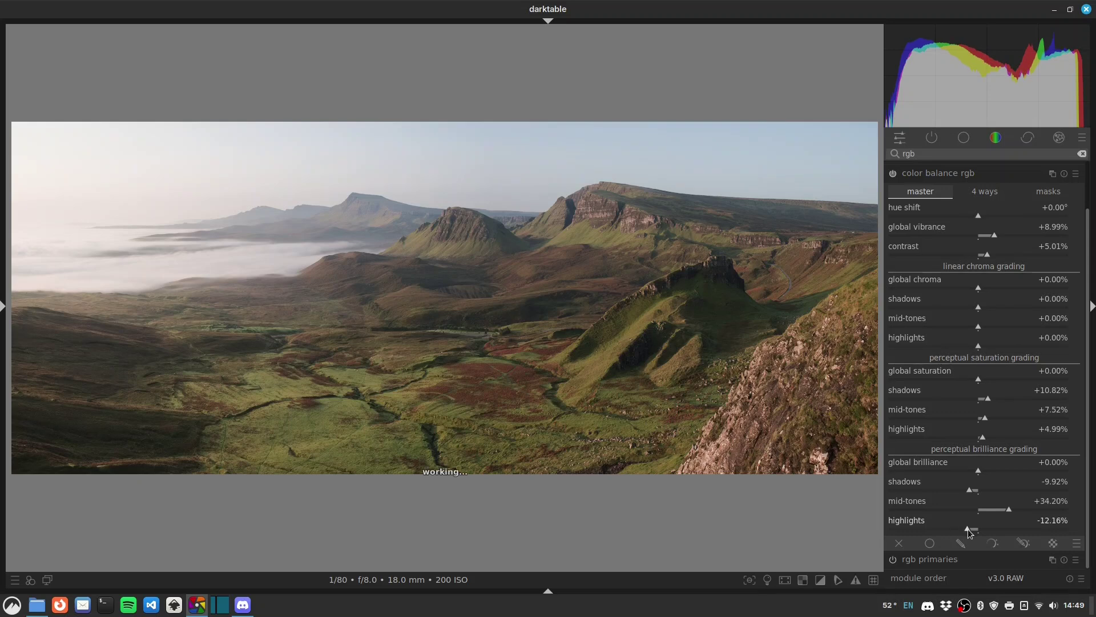
scroll(972, 495, "down", 2)
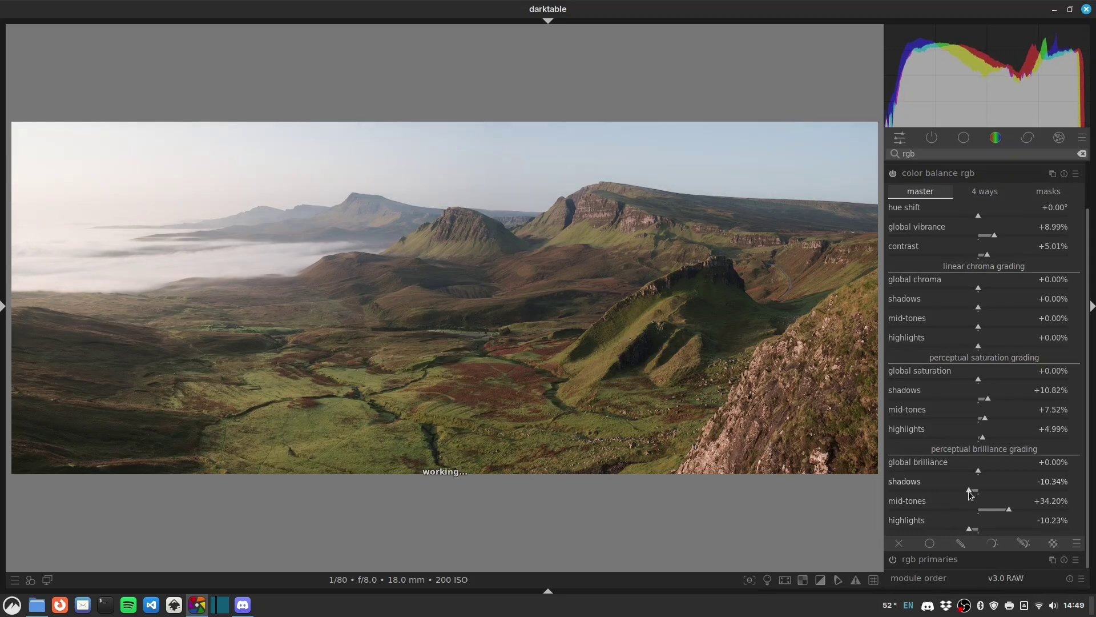
Tint the shadows lift in color balance rgb with a hue of 286.42° and a chroma of 2.42%.
left_click(983, 197)
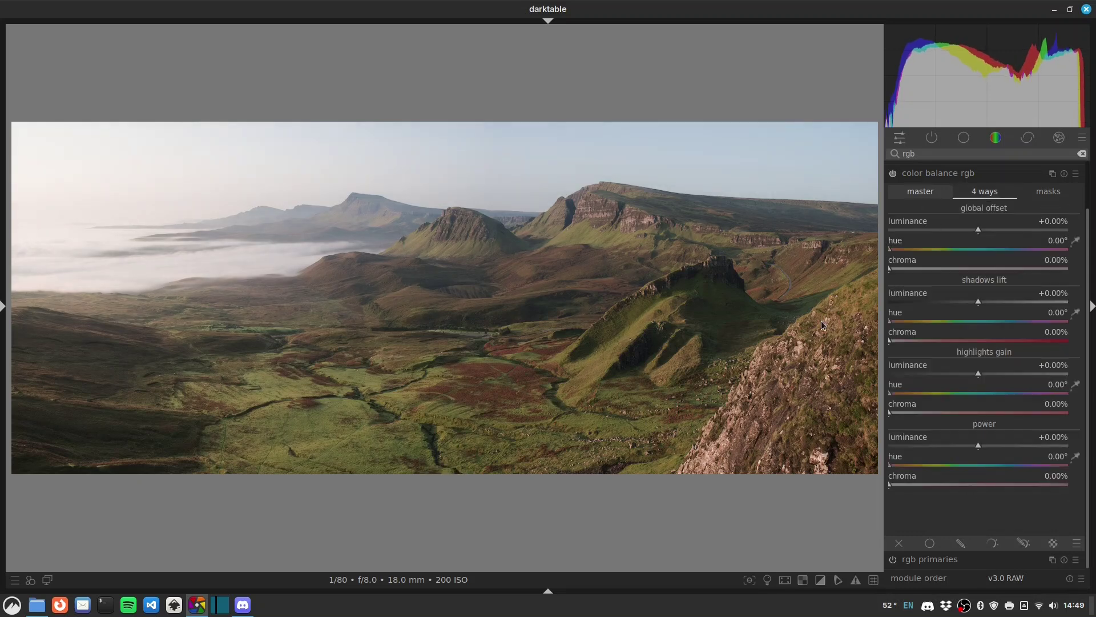
left_click(1024, 323)
left_click_drag(1026, 325, 1029, 321)
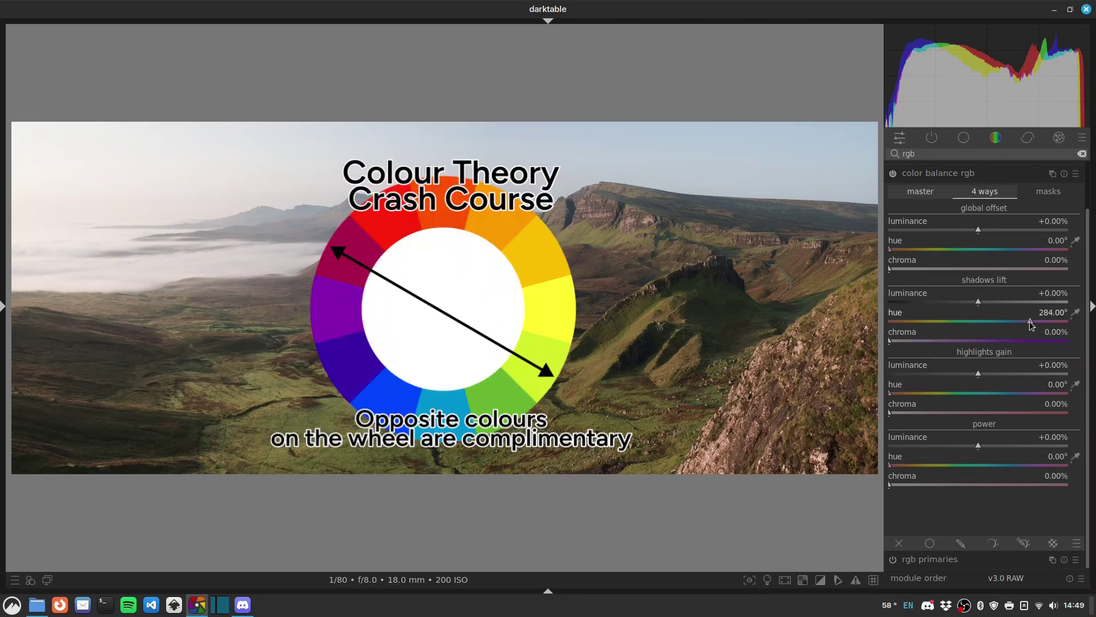
left_click(892, 341)
left_click_drag(896, 343, 897, 343)
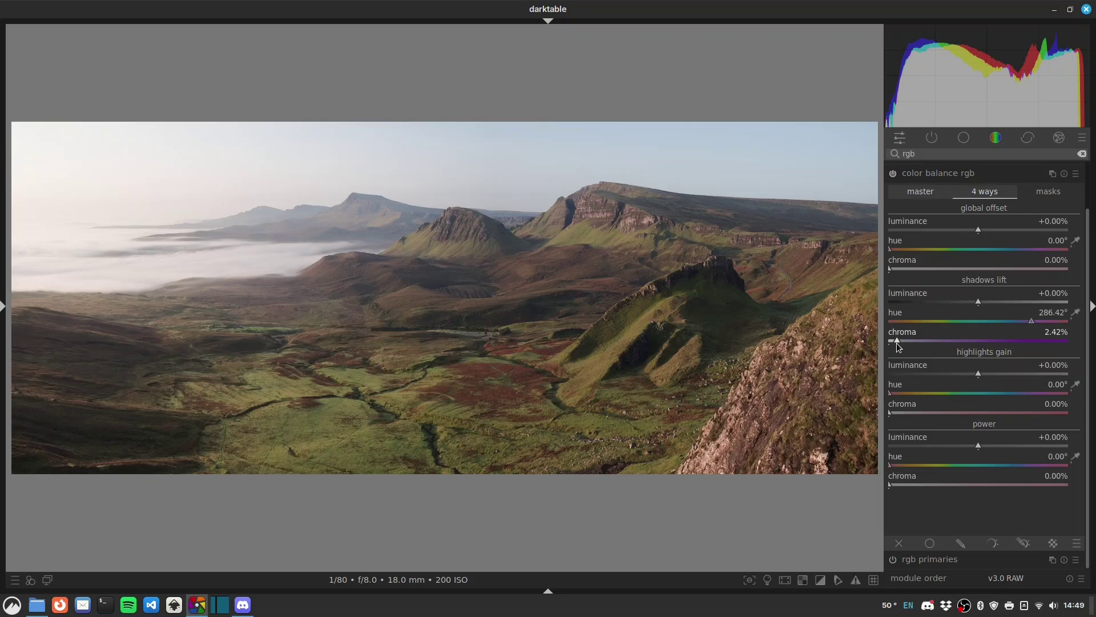
Inspect the luminance range masks of color balance rgb by previewing the highlights and shadows coverage on the image.
left_click(1062, 200)
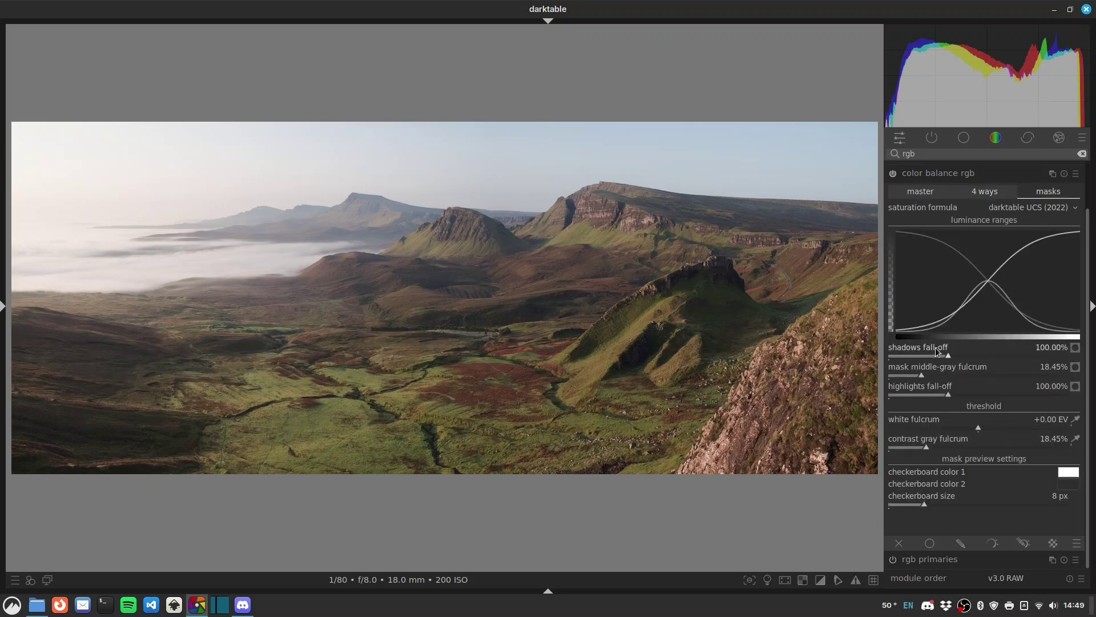
left_click(926, 193)
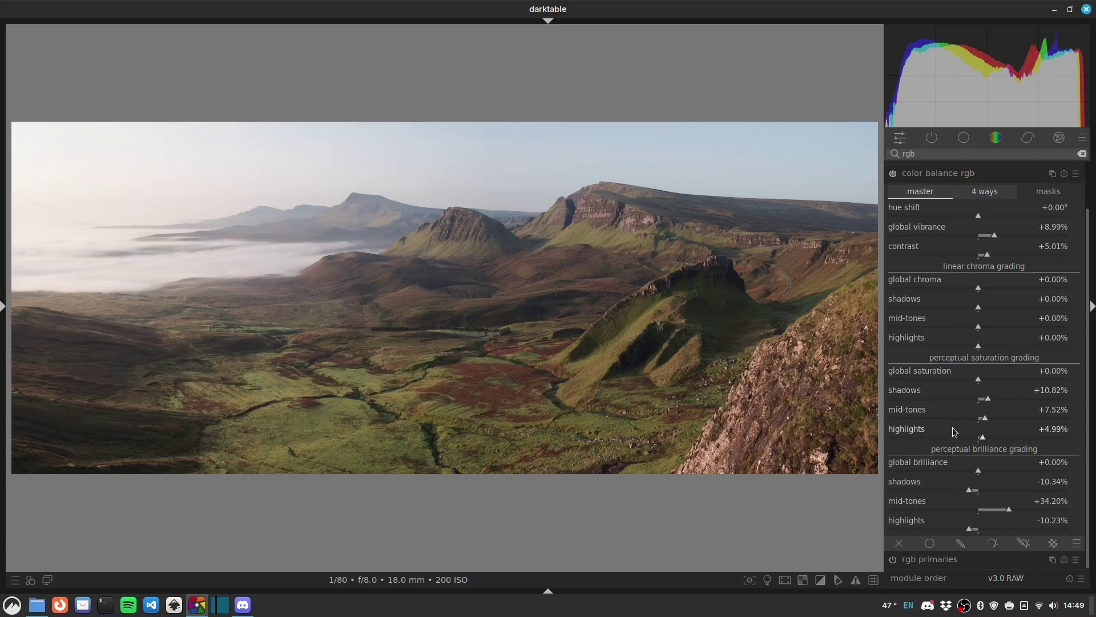
left_click(1054, 194)
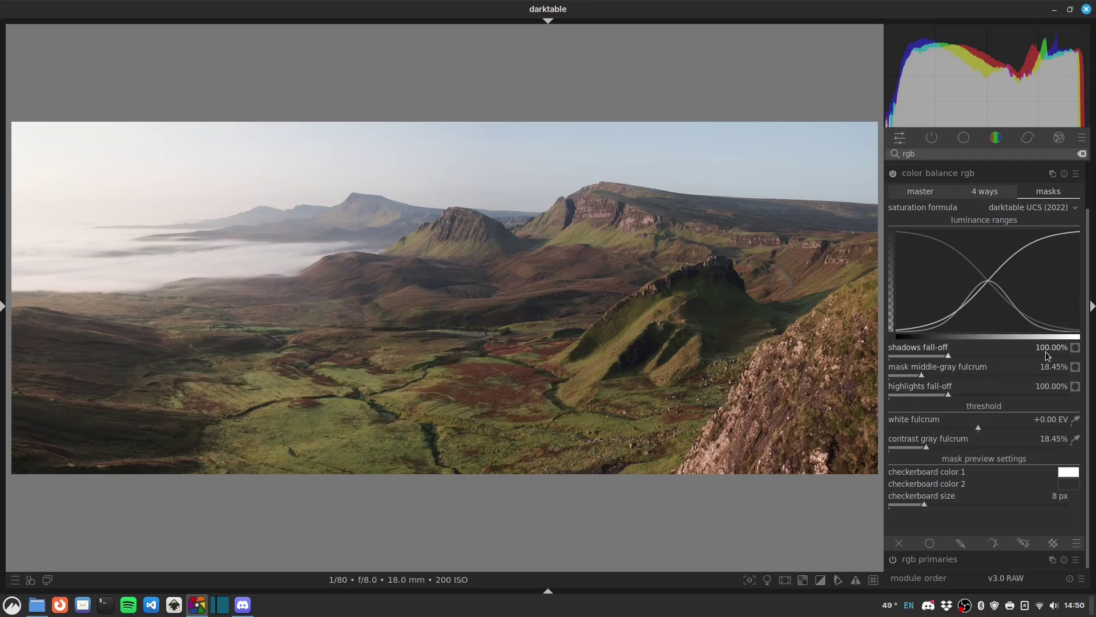
left_click(1076, 347)
left_click(1075, 387)
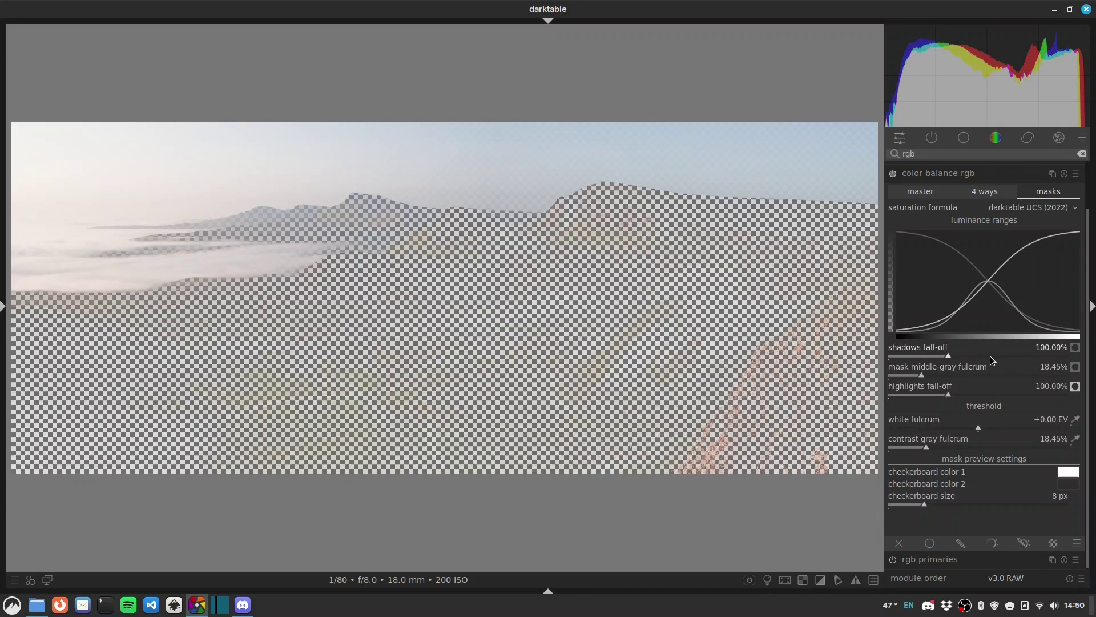
left_click(1074, 348)
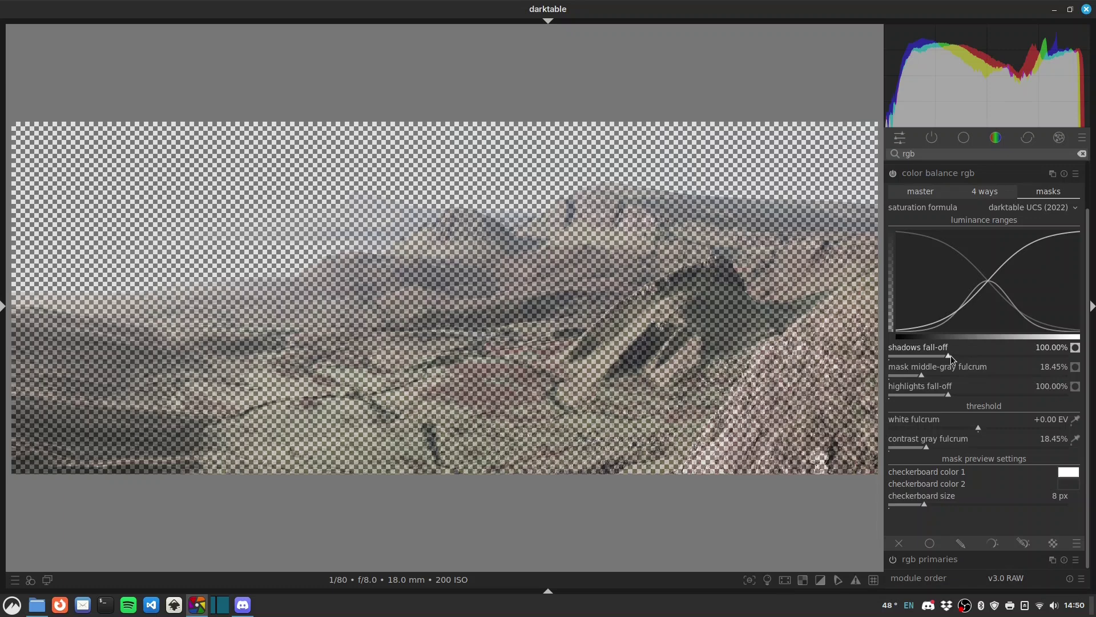
Set the shadows fall-off of the luminance ranges to 250% and turn off the mask preview.
left_click_drag(951, 356, 1009, 354)
left_click(1077, 350)
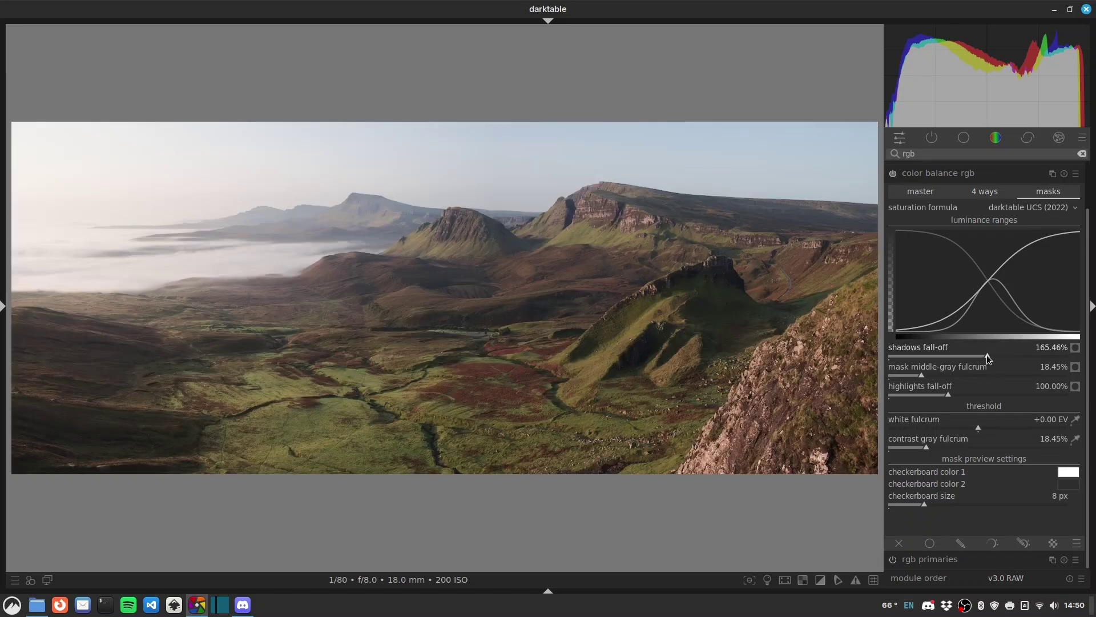
scroll(986, 354, "down", 4)
mouse_move(988, 353)
left_mouse_down()
mouse_move(1012, 354)
mouse_move(929, 351)
mouse_move(1047, 358)
left_mouse_up()
right_click(1048, 355)
type("250")
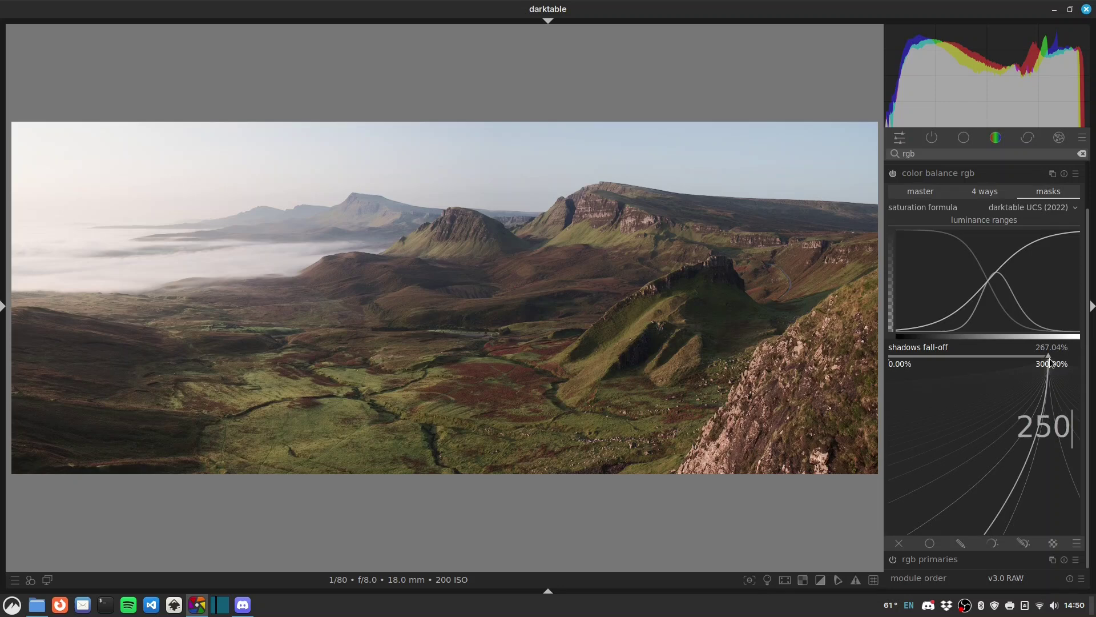
key("Return")
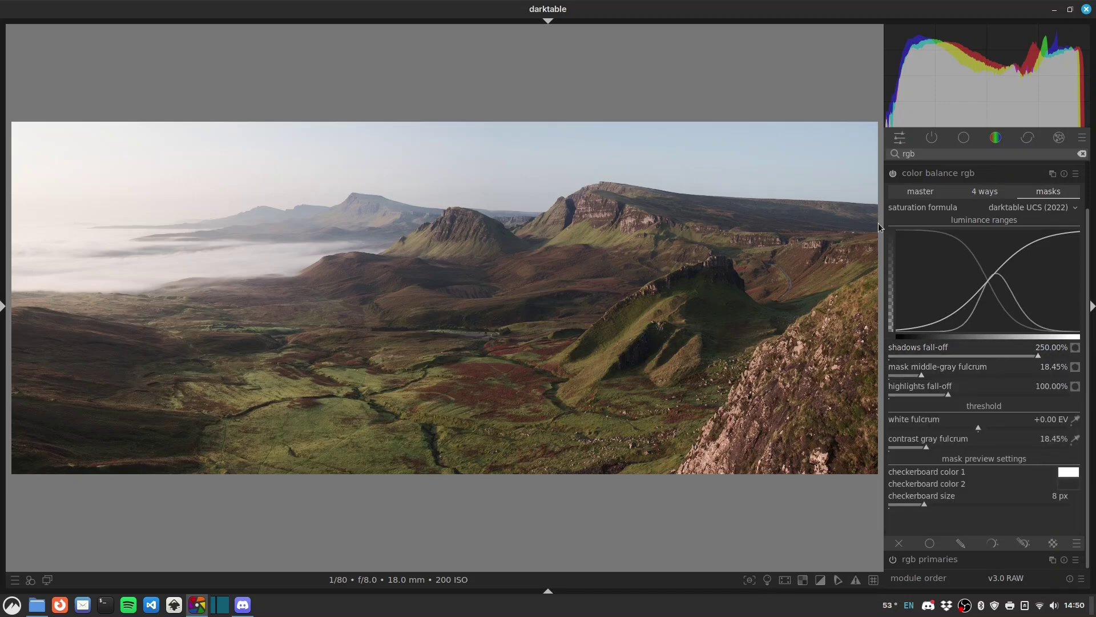
Reset the shadows fall-off to its default for comparison and restore it to 250%.
double_click(1022, 356)
right_click(1021, 355)
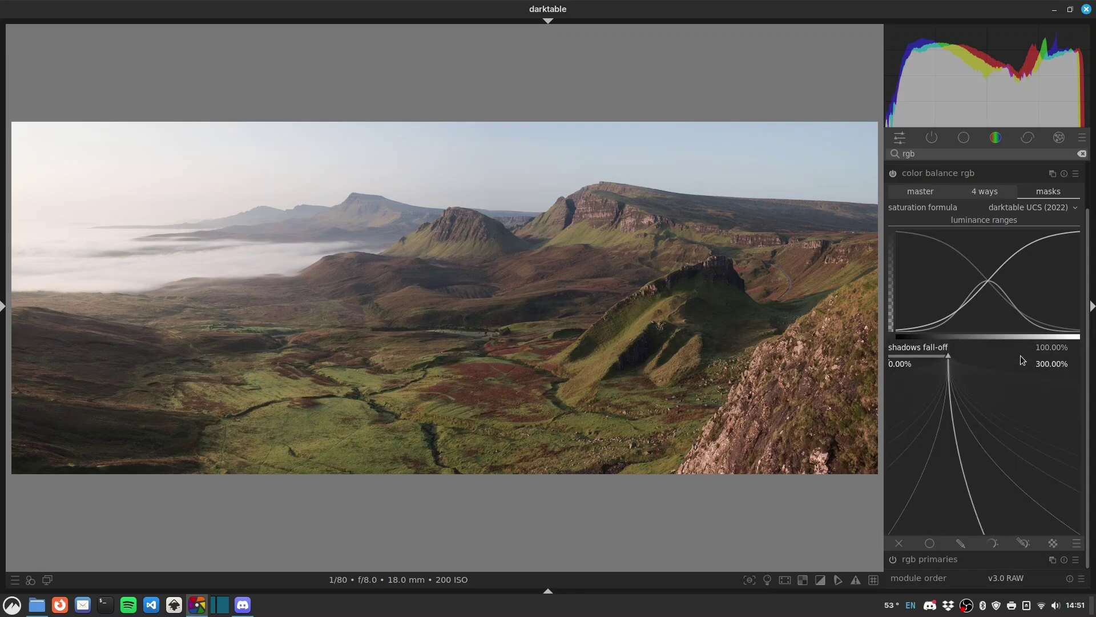
type("250")
key("Return")
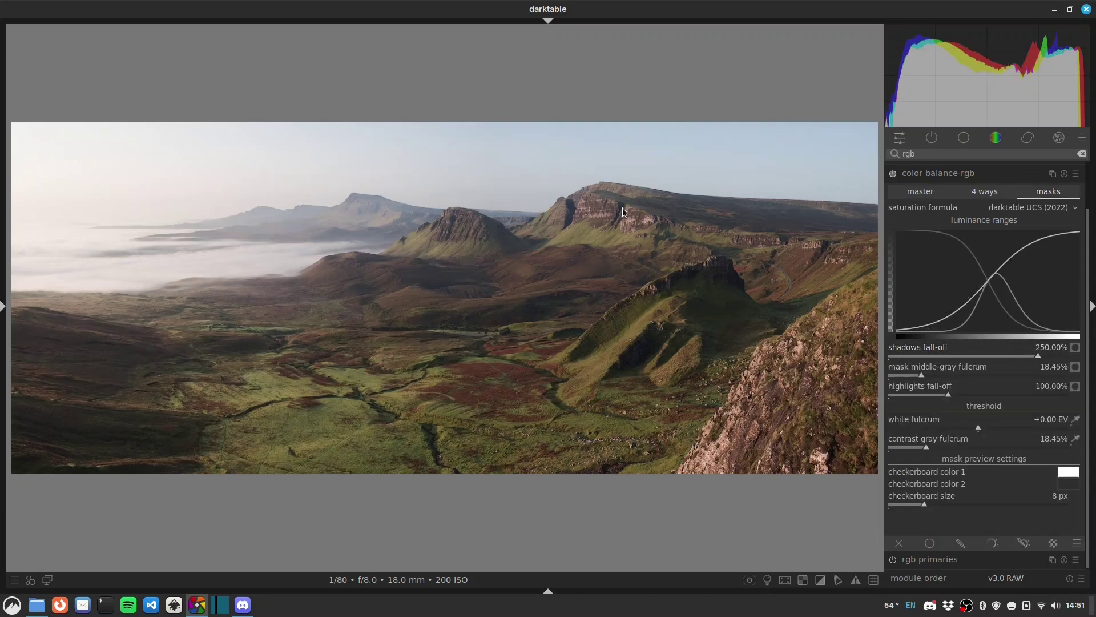
Set the perceptual brilliance of the shadows to -18.96%.
left_click(985, 192)
left_click(921, 191)
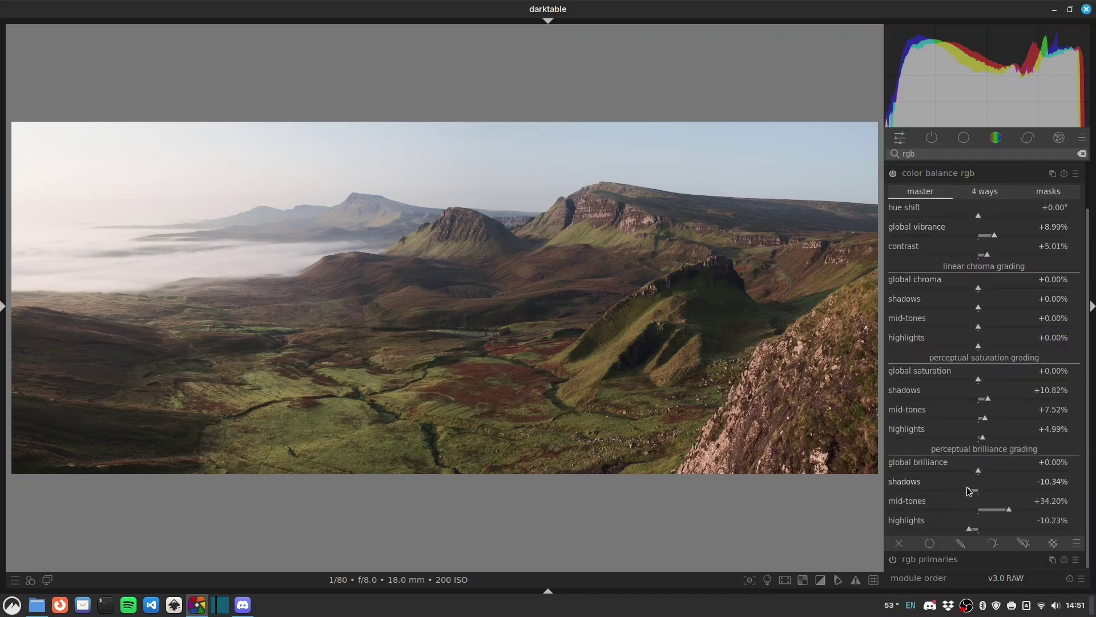
left_click(962, 489)
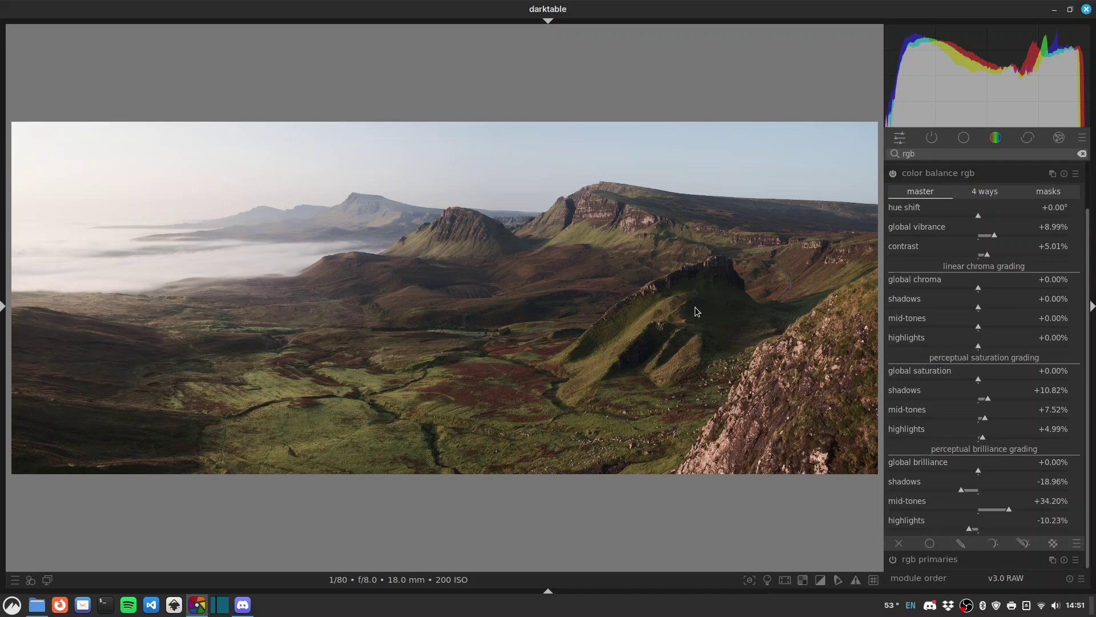
Compare the image with and without the color balance rgb module, leaving the module switched on.
left_click(901, 175)
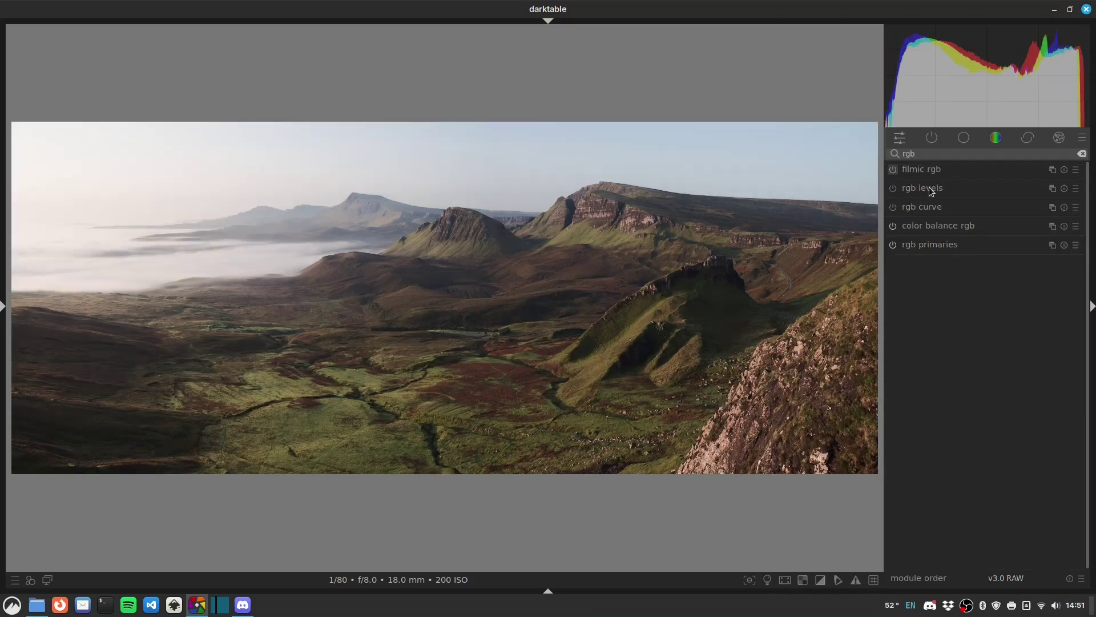
left_click(893, 226)
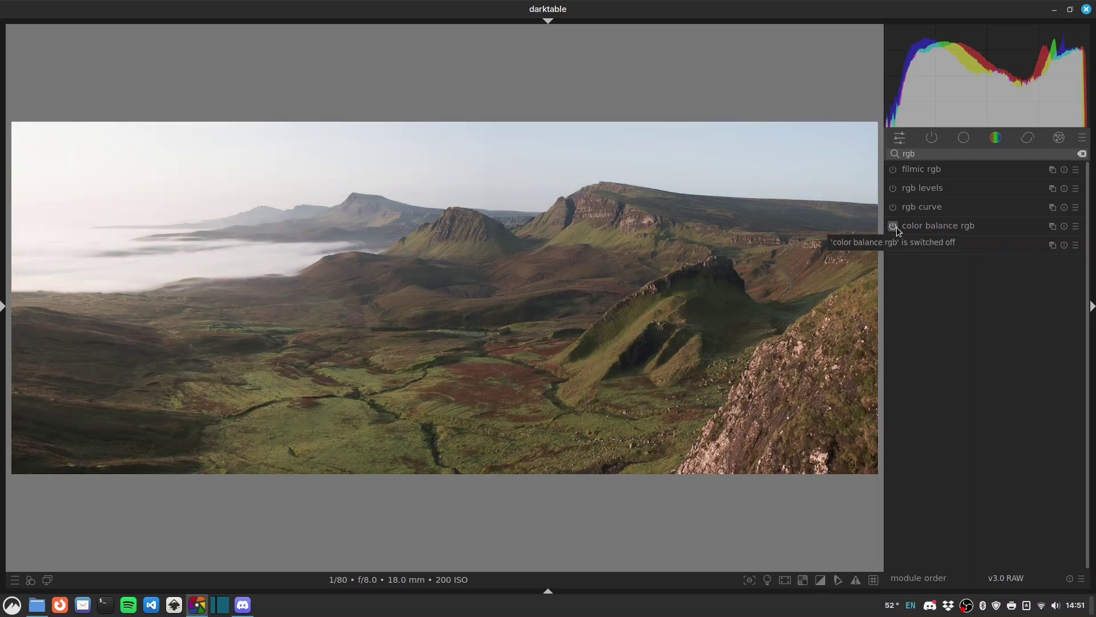
left_click(894, 226)
left_click(893, 226)
left_click(894, 226)
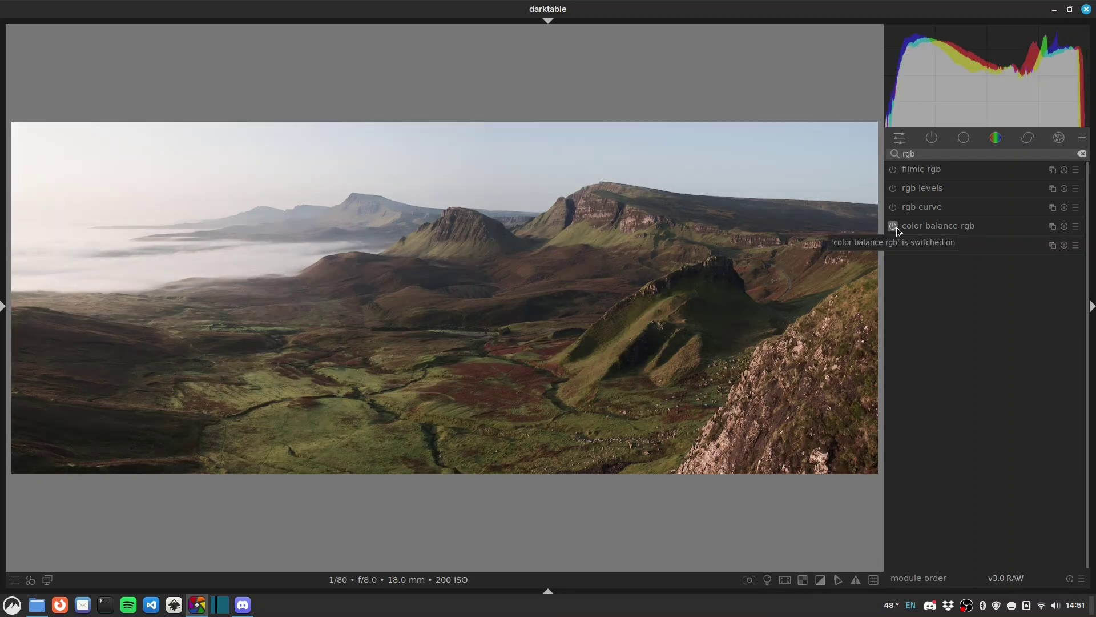
left_click(914, 227)
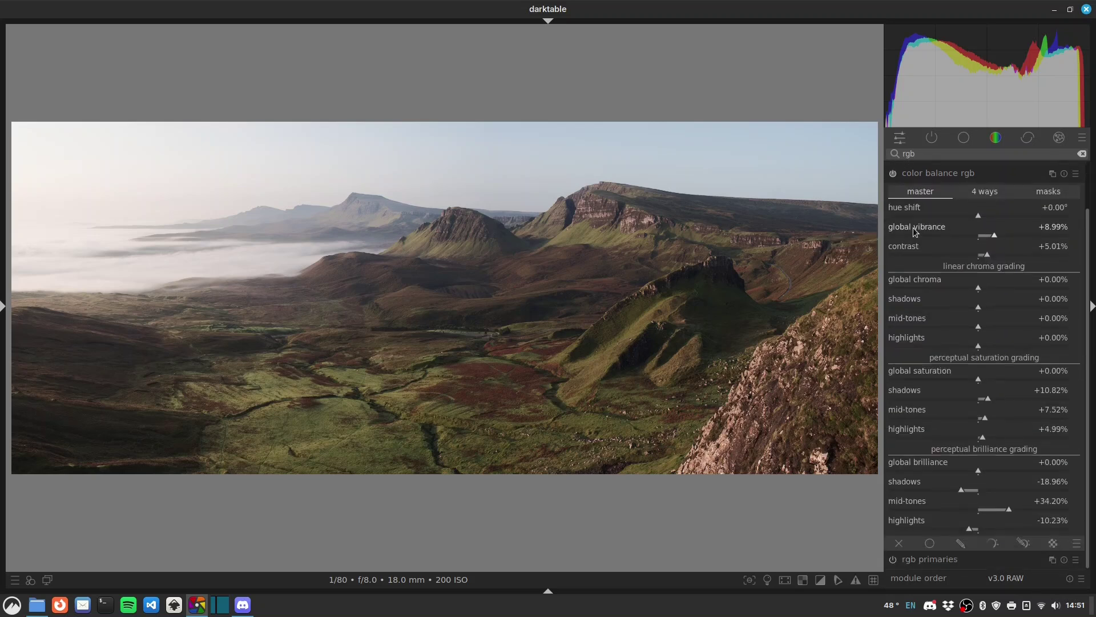
left_click(893, 175)
left_click(894, 175)
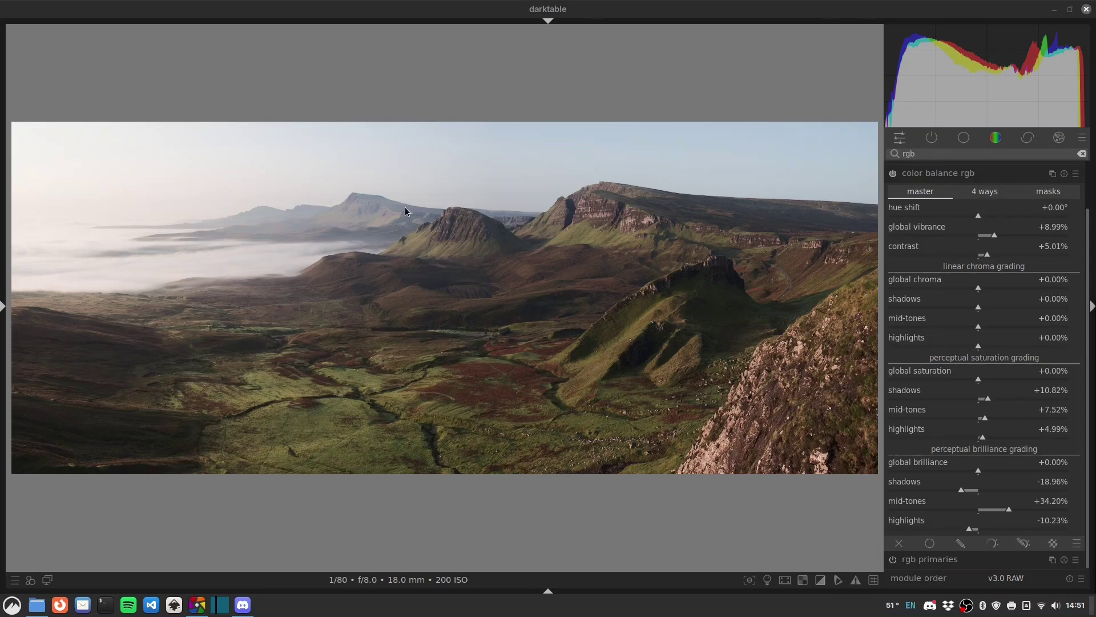
Search the modules for "haze", turn on haze removal and show its settings.
left_click(938, 152)
type("haze")
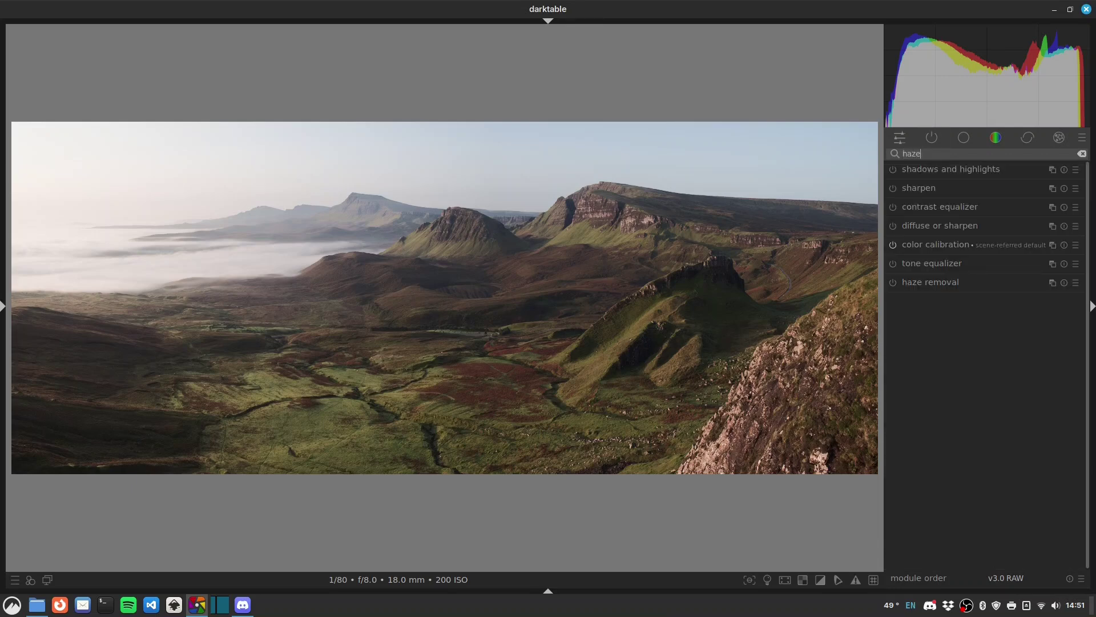
left_click(896, 189)
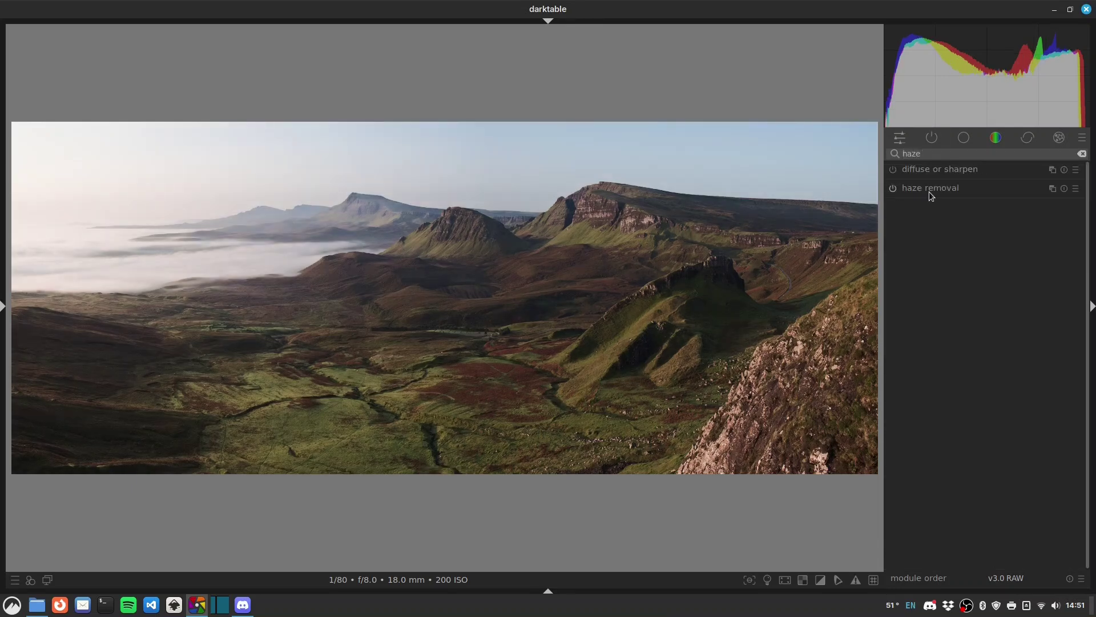
left_click(946, 191)
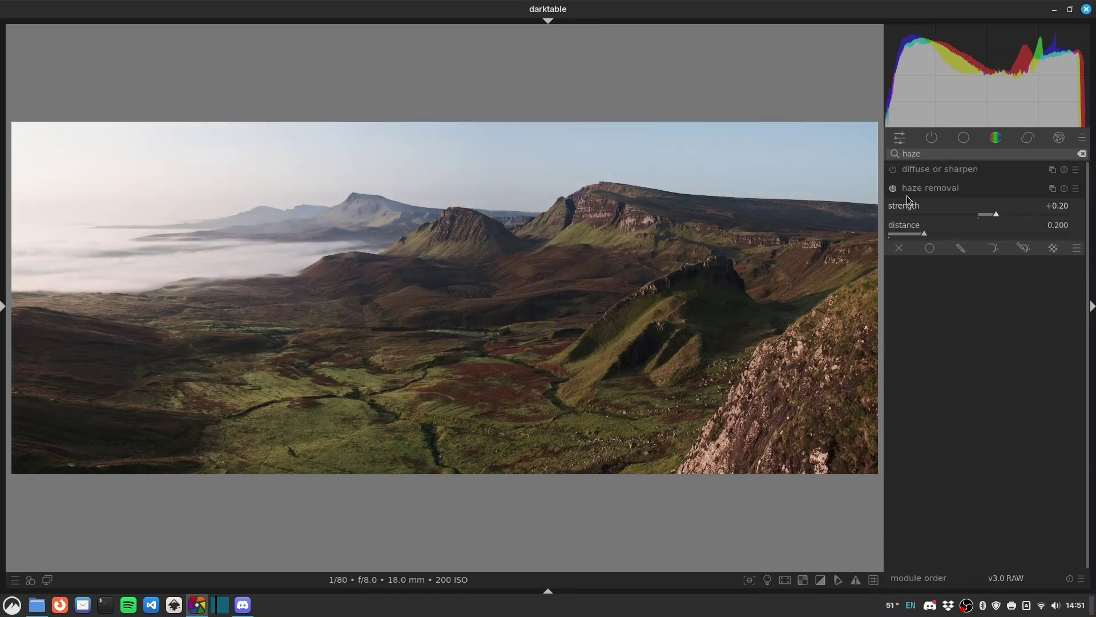
Compare the image with and without haze removal, leaving the module switched on.
left_click(893, 189)
left_click(893, 189)
left_click(893, 189)
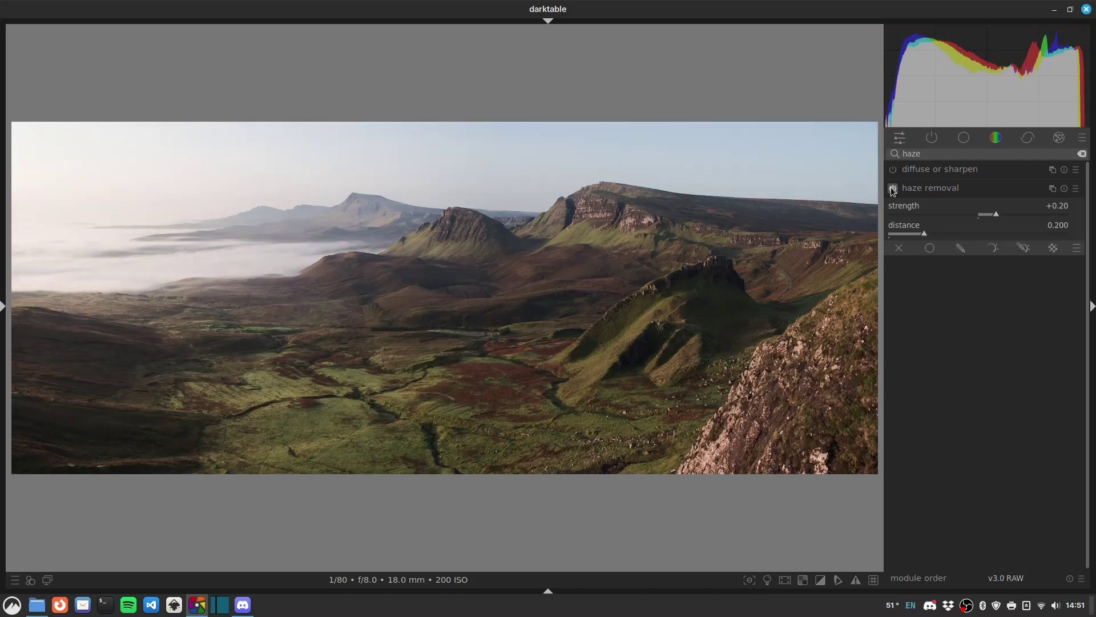
left_click(893, 189)
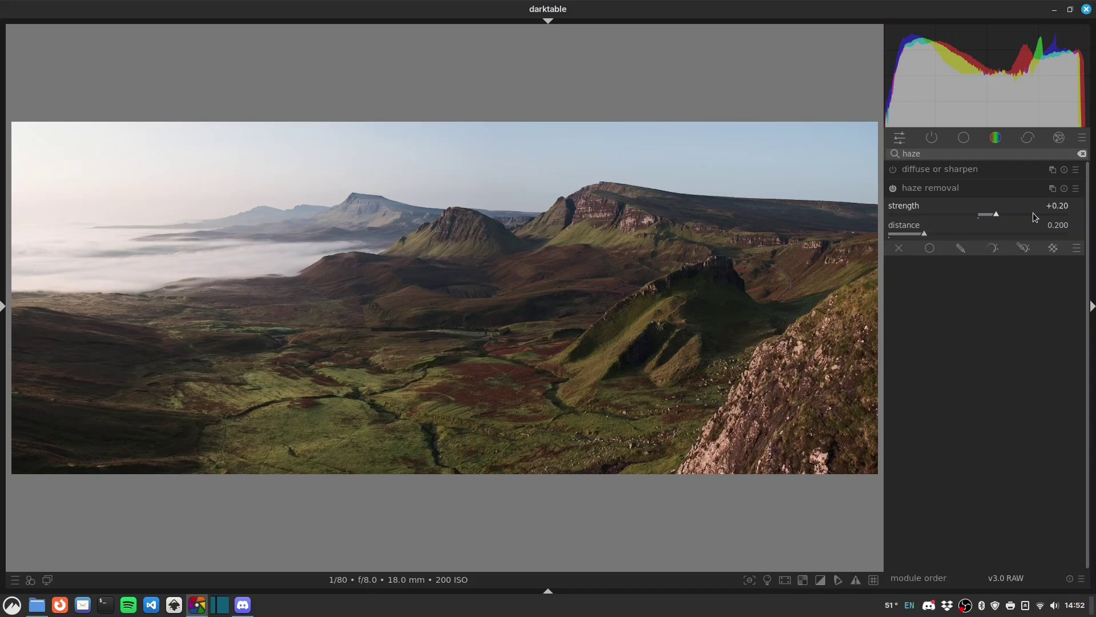
Set the haze removal strength to +0.15, check its effect by switching the module off and on, and collapse it.
left_click_drag(996, 214, 986, 210)
left_click(894, 188)
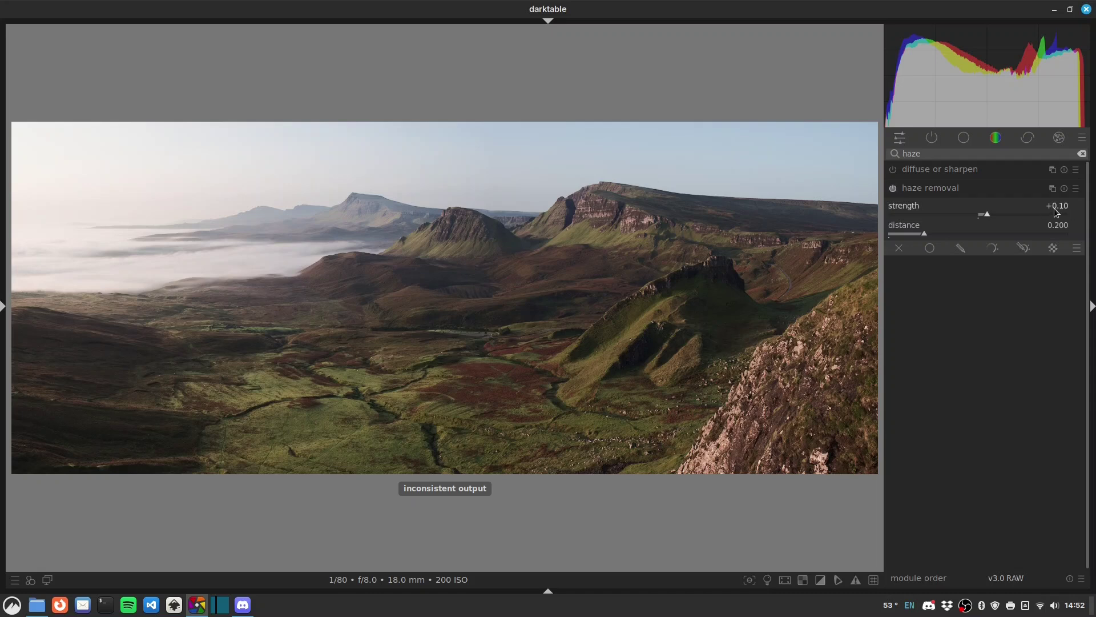
left_click_drag(981, 213, 991, 212)
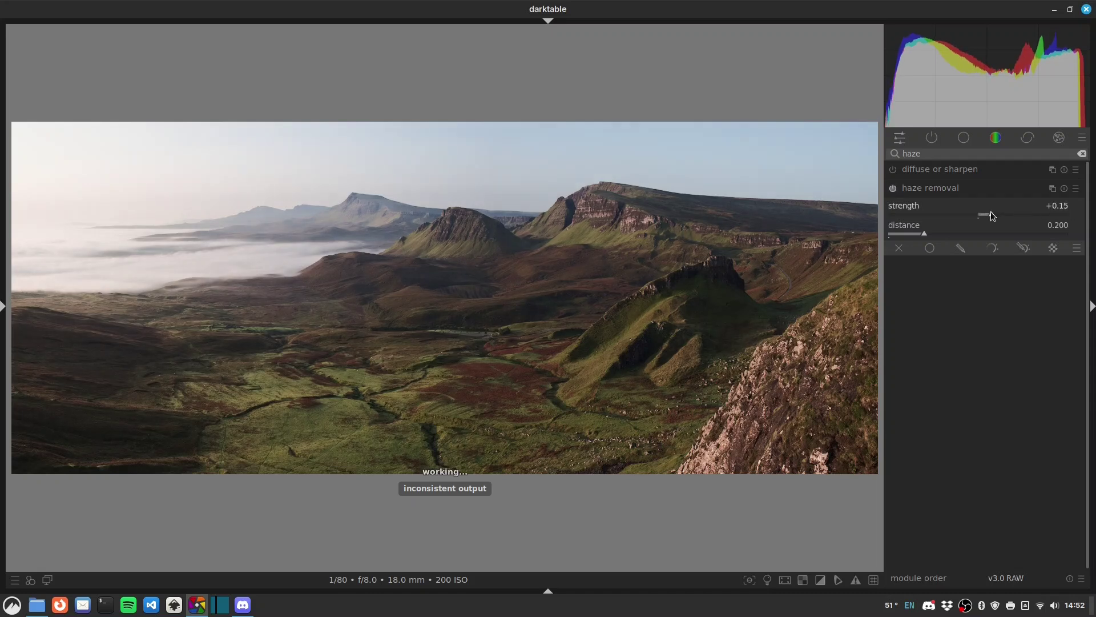
left_click(894, 188)
left_click(894, 188)
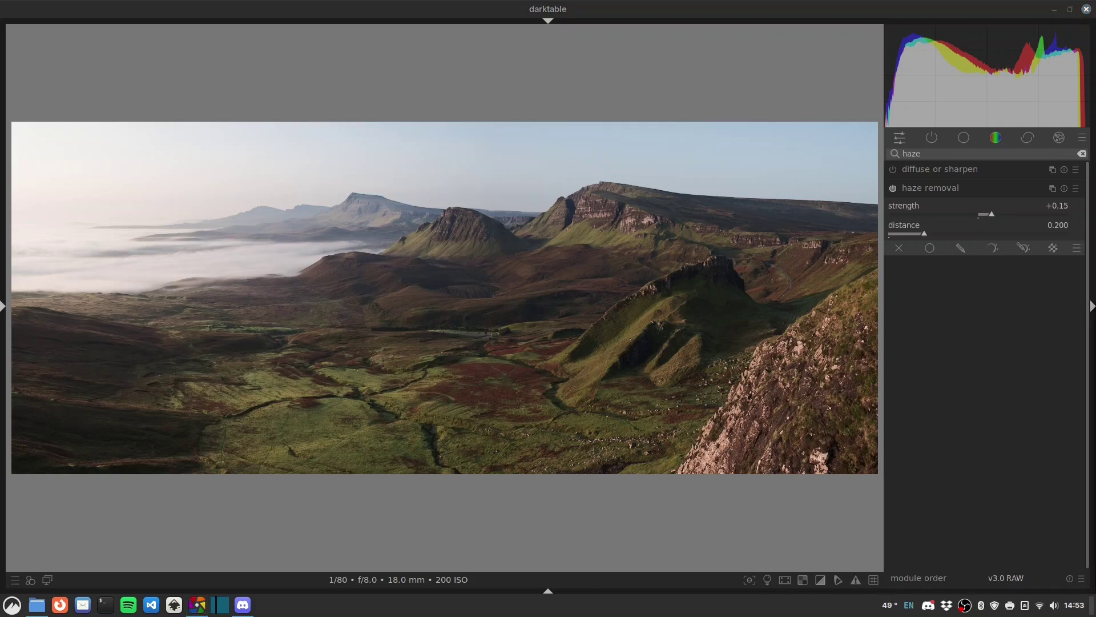
left_click(943, 190)
Create a new instance of color balance rgb from the active modules and name it "midtones".
left_click(931, 138)
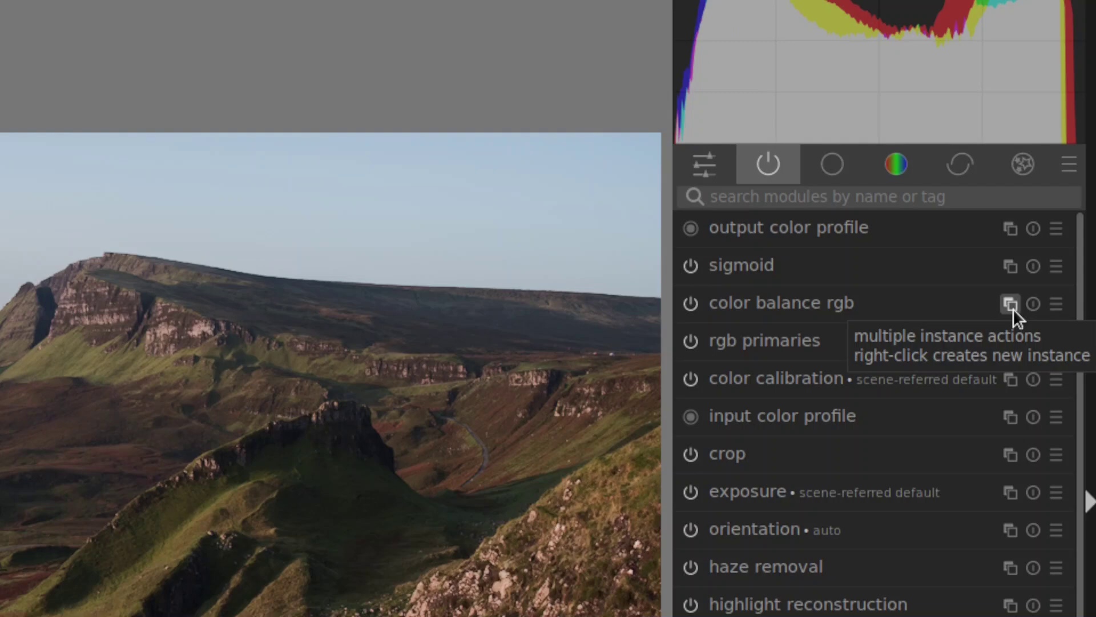
right_click(1012, 306)
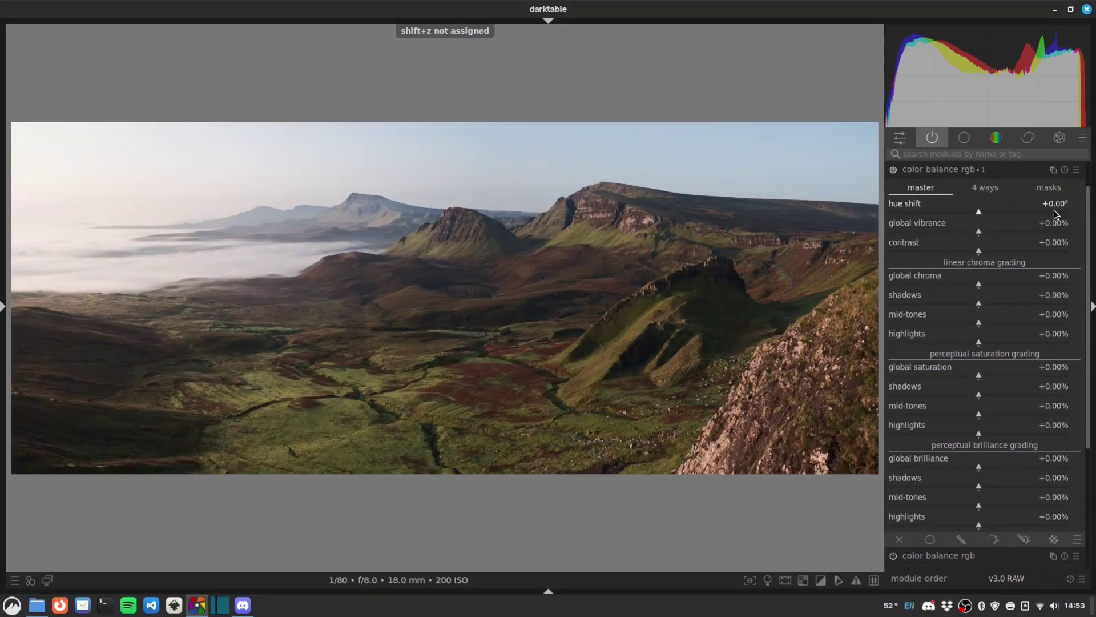
left_click(993, 169, "ctrl")
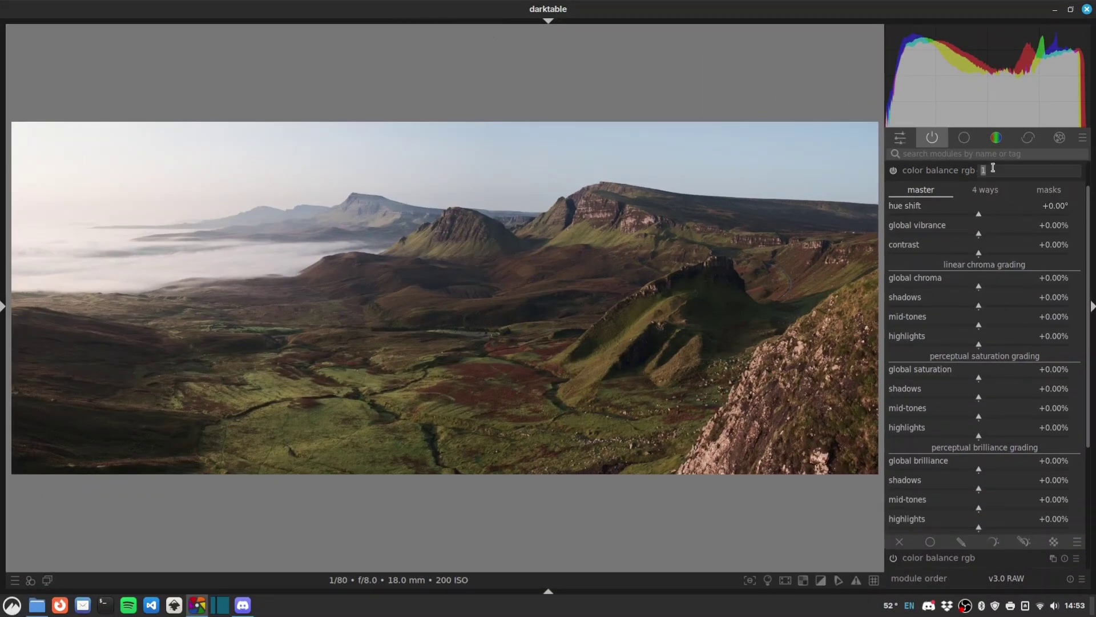
type("midtones")
key("Return")
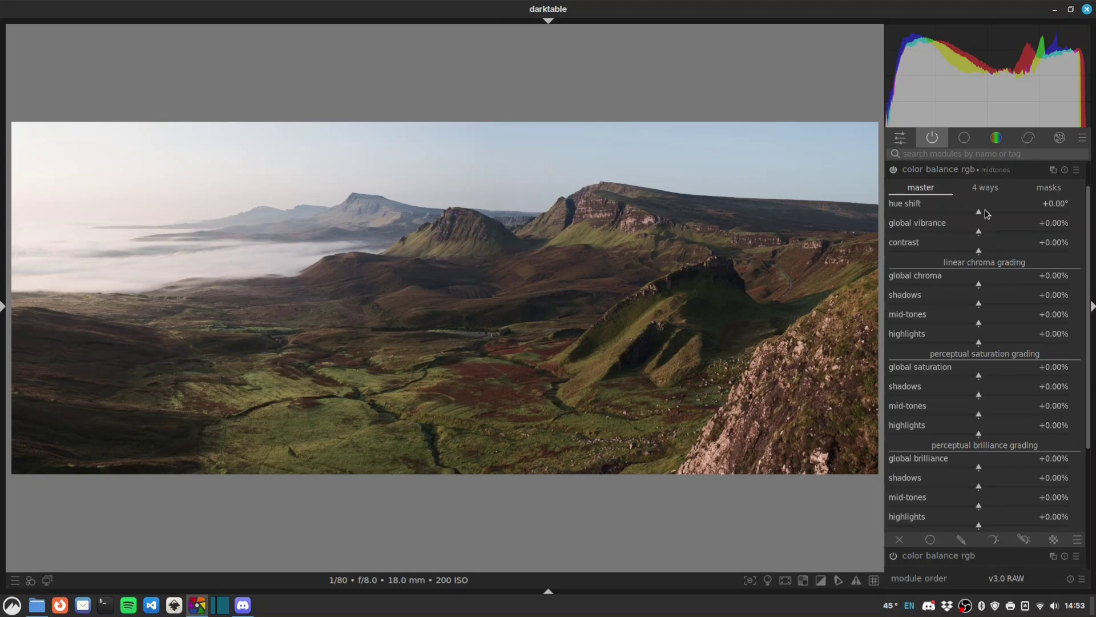
Enable a parametric mask on the midtones instance of color balance rgb and display the mask over the image.
scroll(1057, 354, "down", 3)
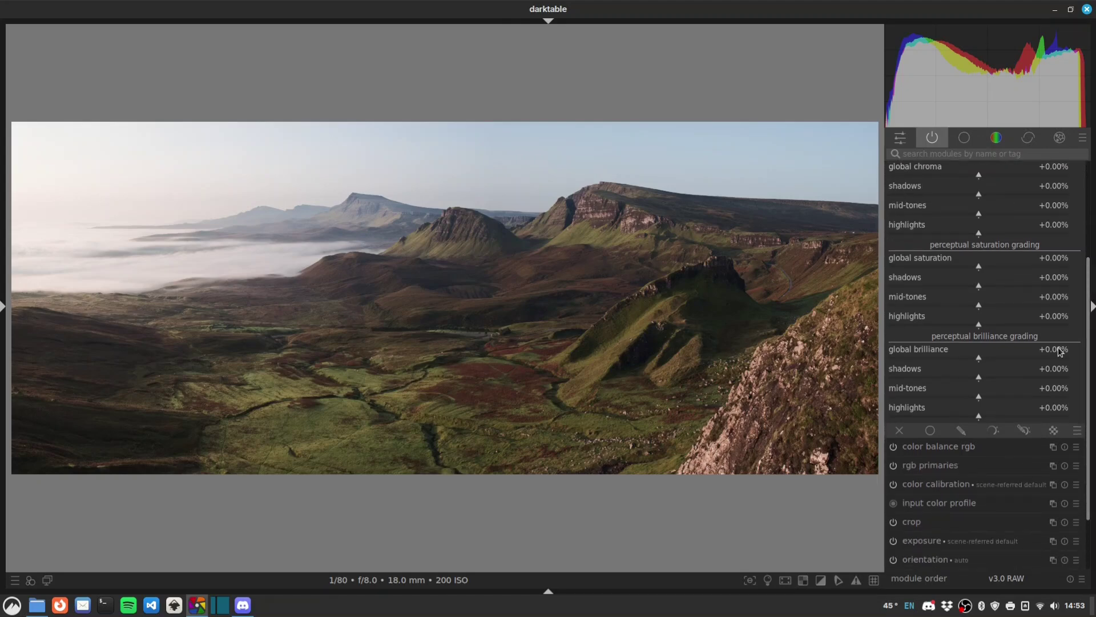
left_click(993, 432)
scroll(1065, 435, "down", 4)
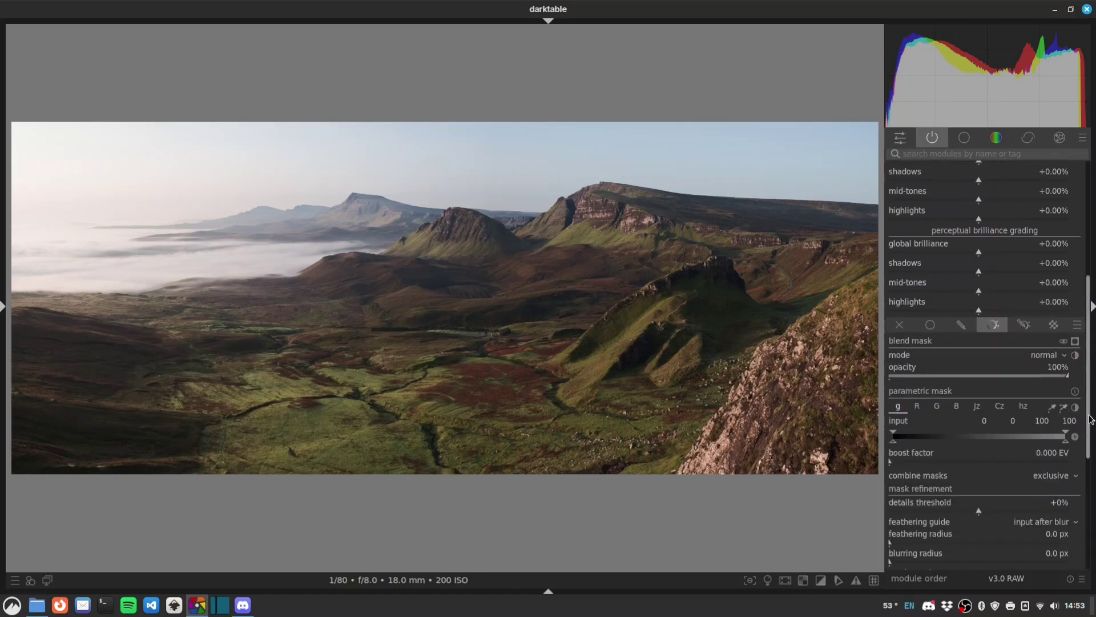
left_click(1075, 317)
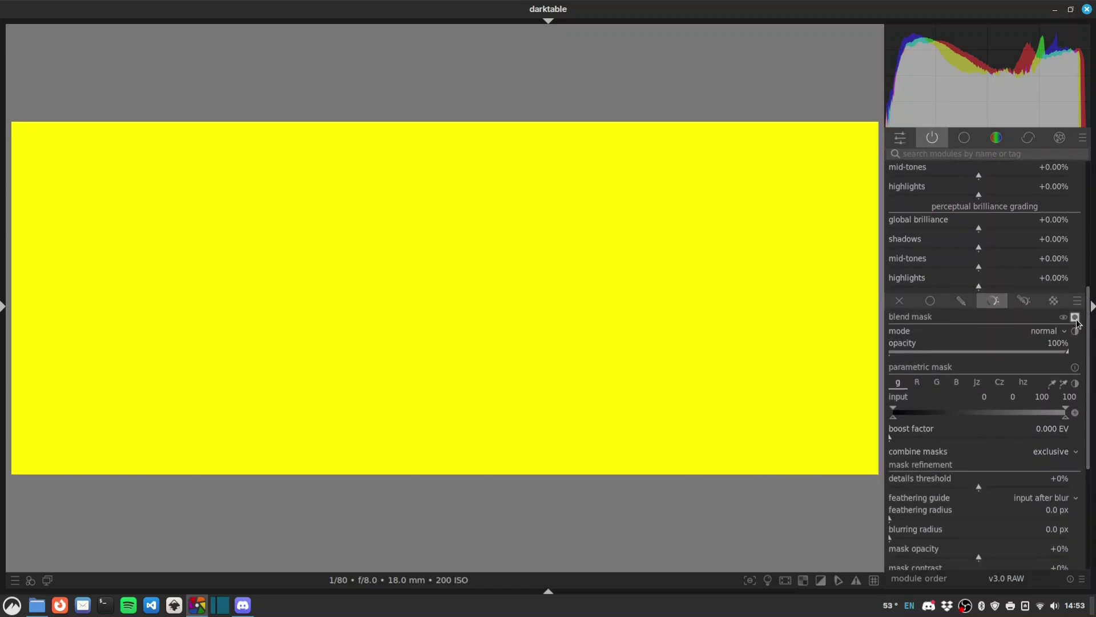
Limit the parametric mask's grey input range to 5.1, 7.1, 30.2 and 38.4, feather it by 25 px and hide the mask overlay.
mouse_move(893, 417)
left_mouse_down()
mouse_move(913, 419)
mouse_move(902, 420)
left_mouse_up()
mouse_move(1011, 425)
left_mouse_down()
mouse_move(946, 426)
mouse_move(960, 426)
left_mouse_up()
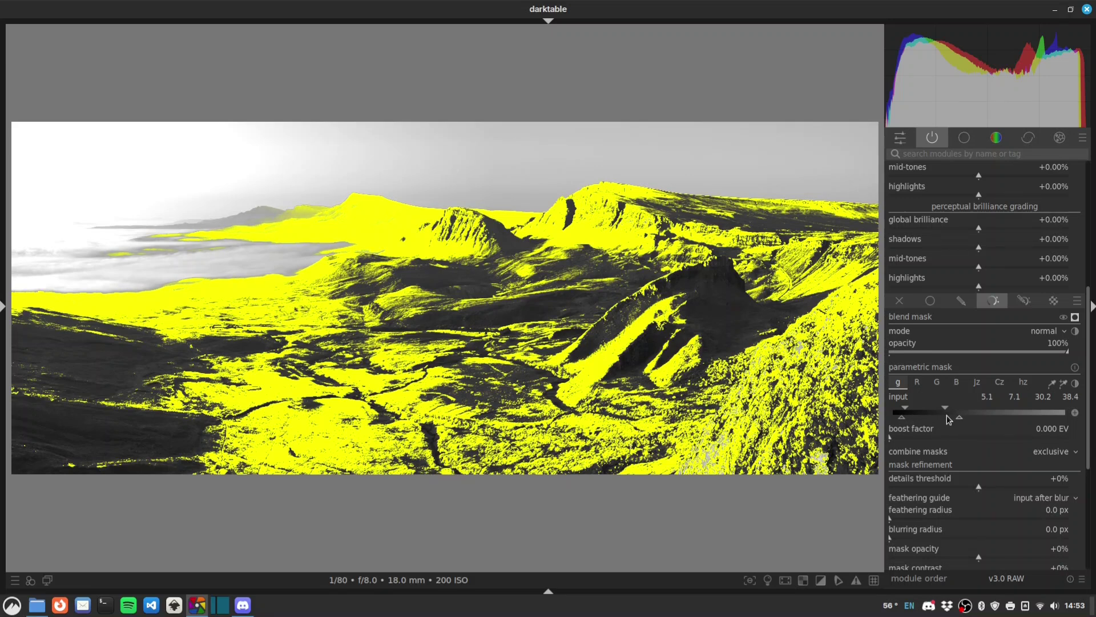
left_click_drag(891, 518, 909, 519)
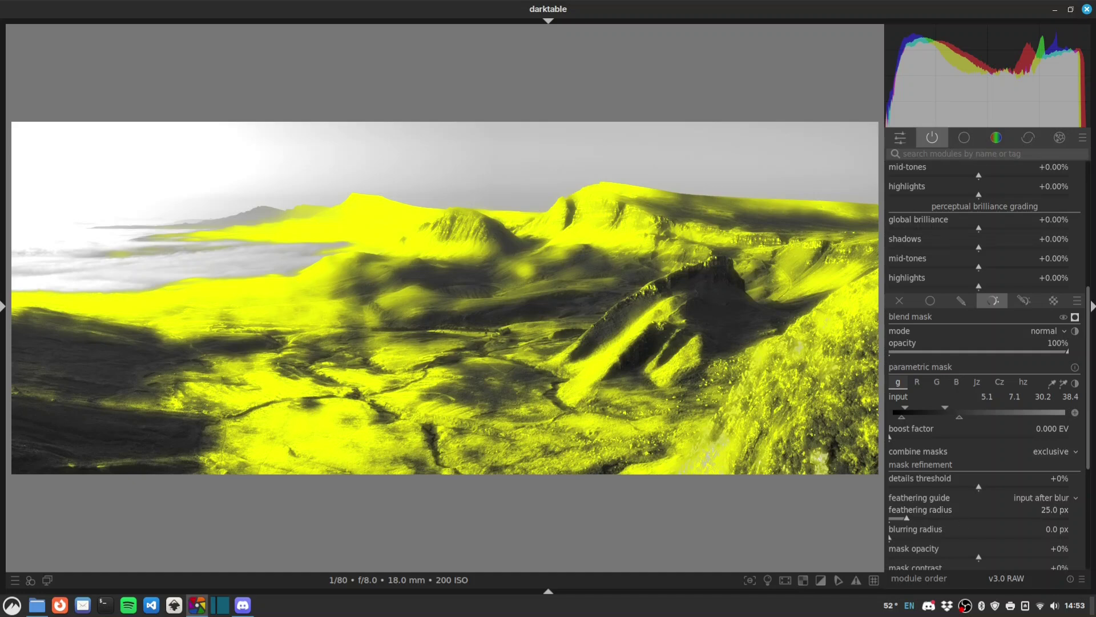
left_click(1075, 317)
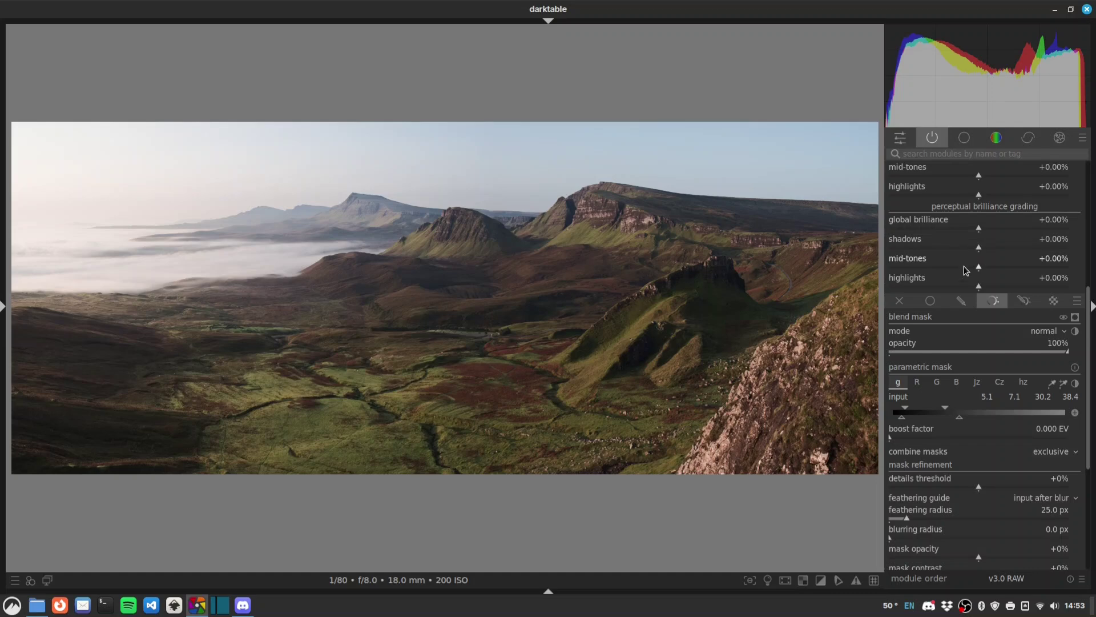
Set the perceptual brilliance grading to shadows -8.62%, mid-tones +12.07% and highlights +10.40% in the midtones instance.
left_click(968, 246)
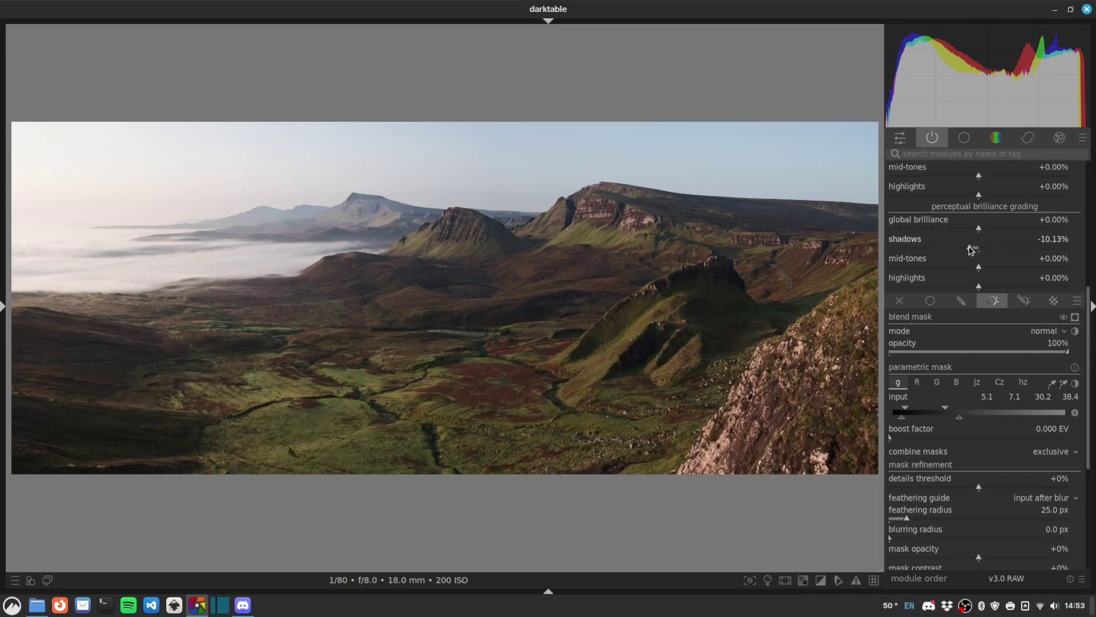
left_click(971, 245)
left_click(988, 283)
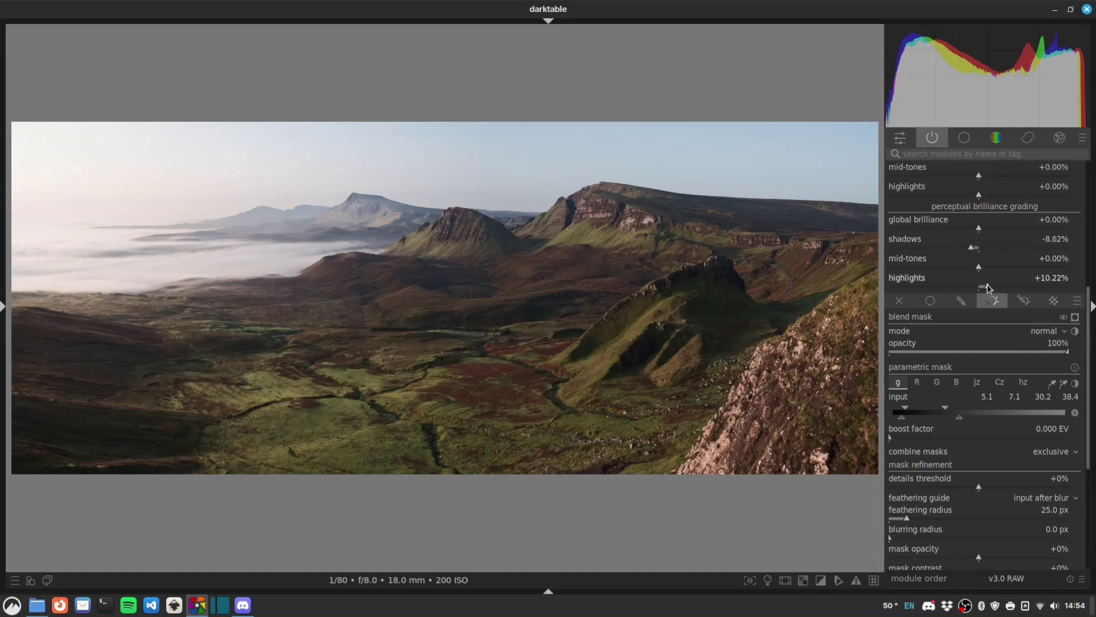
scroll(1090, 307, "up", 2)
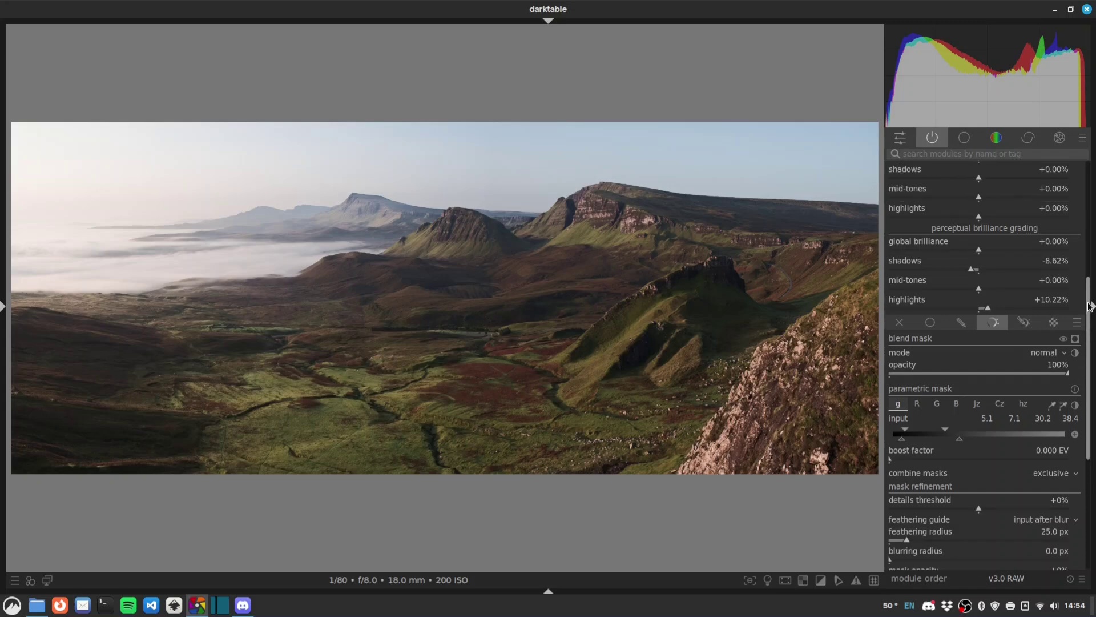
mouse_move(981, 287)
left_mouse_down()
mouse_move(1006, 305)
mouse_move(988, 304)
left_mouse_up()
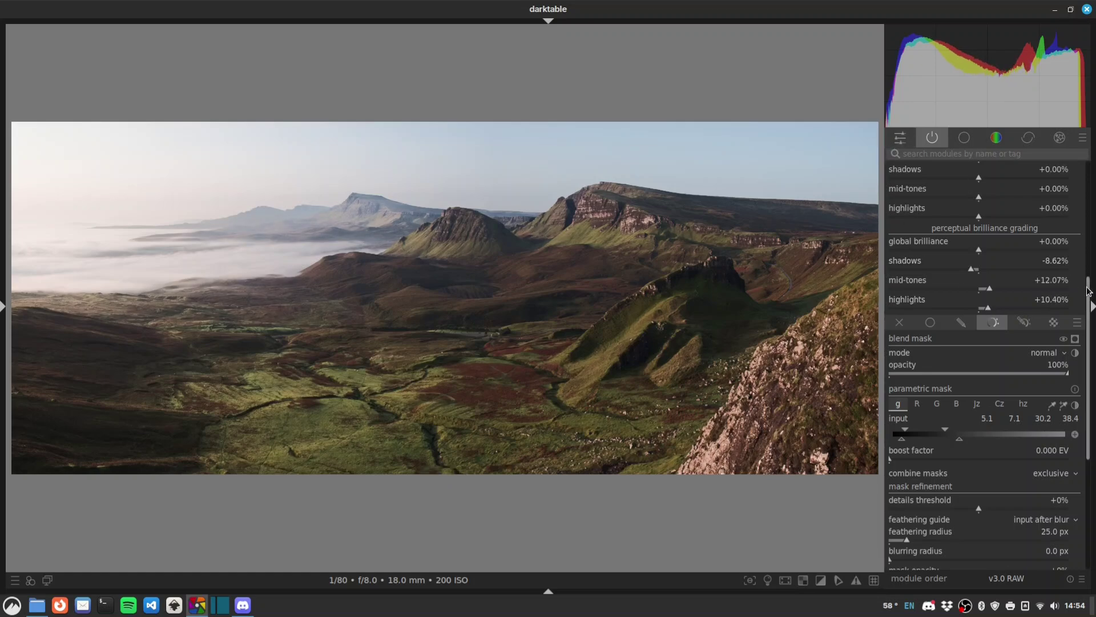
Compare the image with and without the midtones color balance rgb instance, leave it switched on and collapse it.
scroll(900, 216, "up", 5)
left_click(893, 208)
left_click(893, 207)
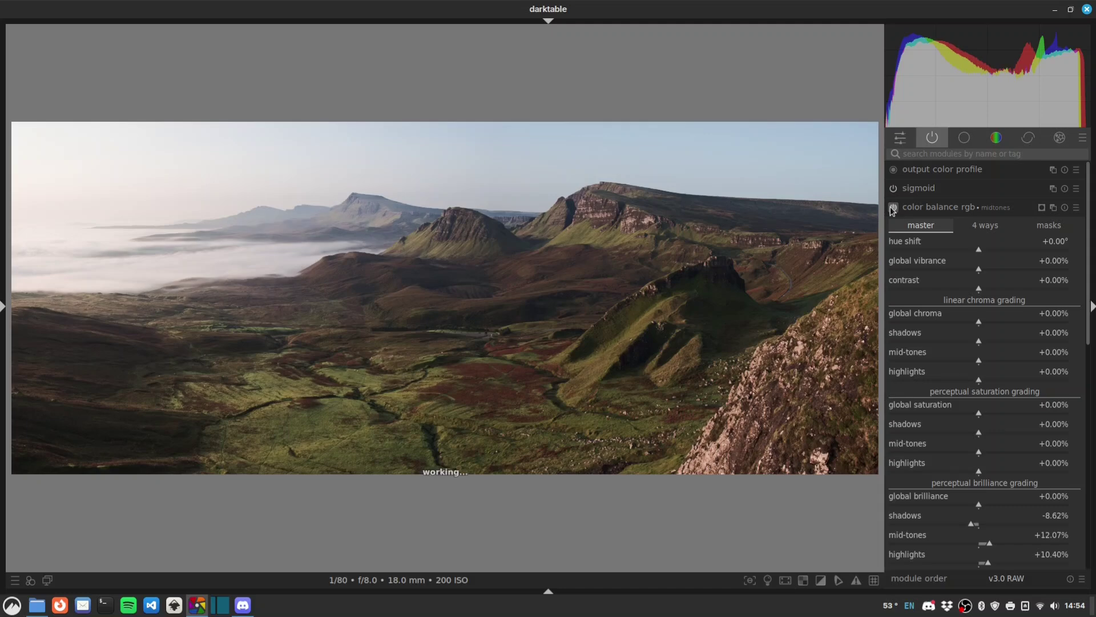
left_click(893, 207)
left_click(893, 207)
left_click(893, 207)
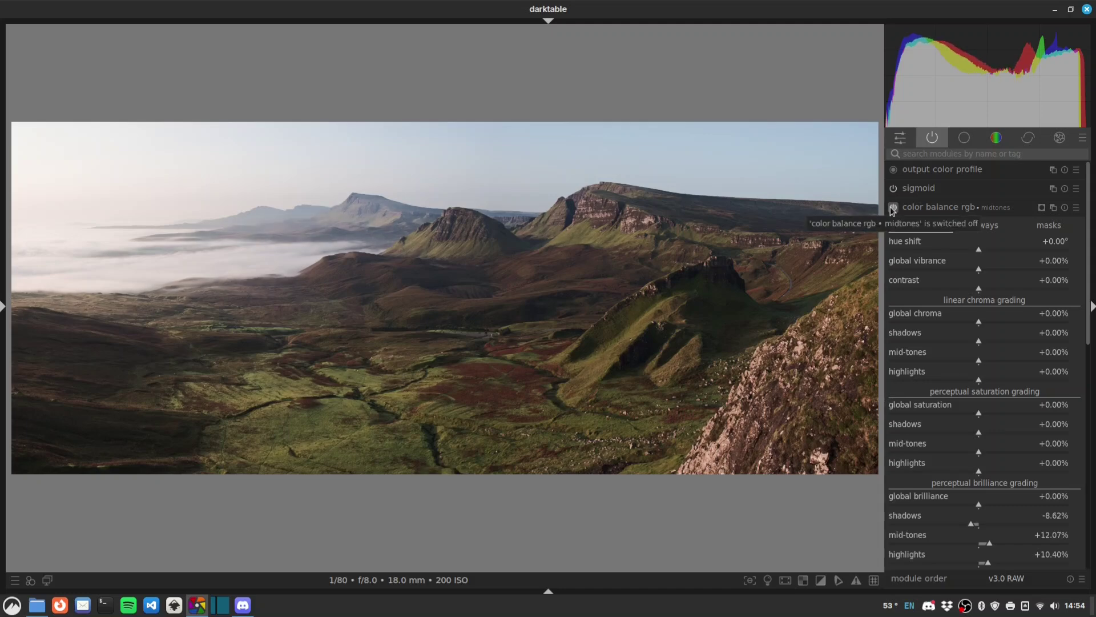
left_click(893, 207)
left_click(893, 207)
left_click(893, 207)
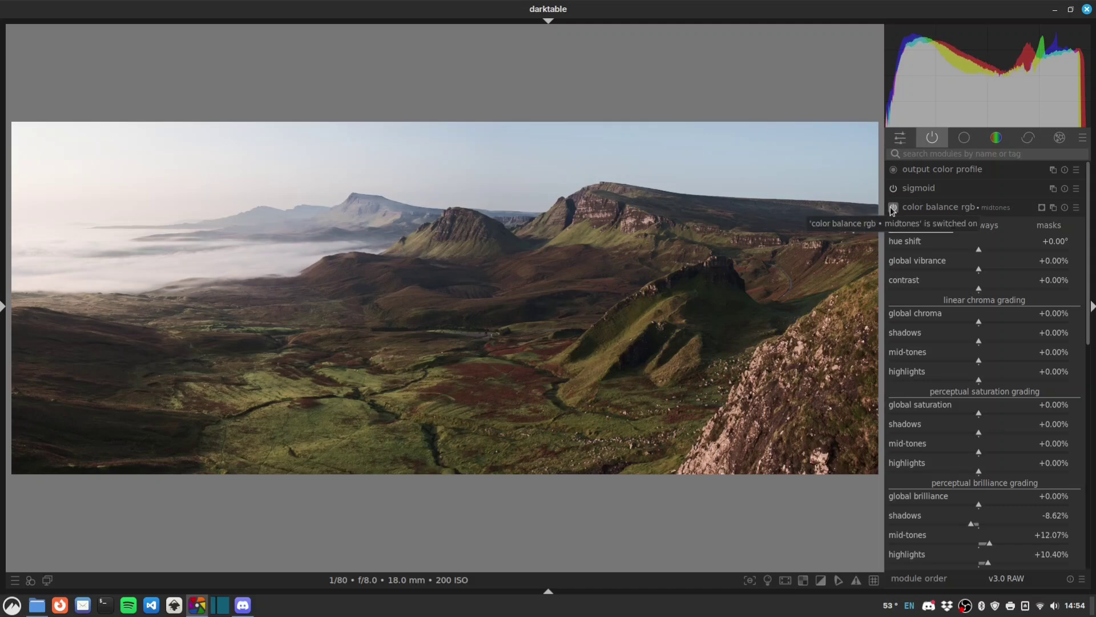
left_click(966, 211)
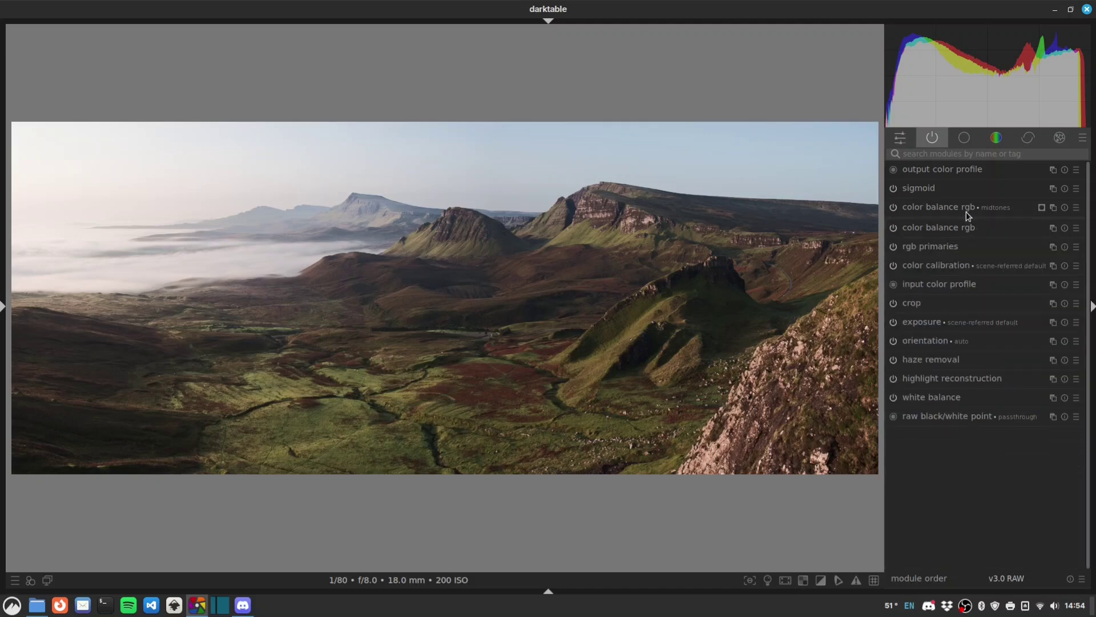
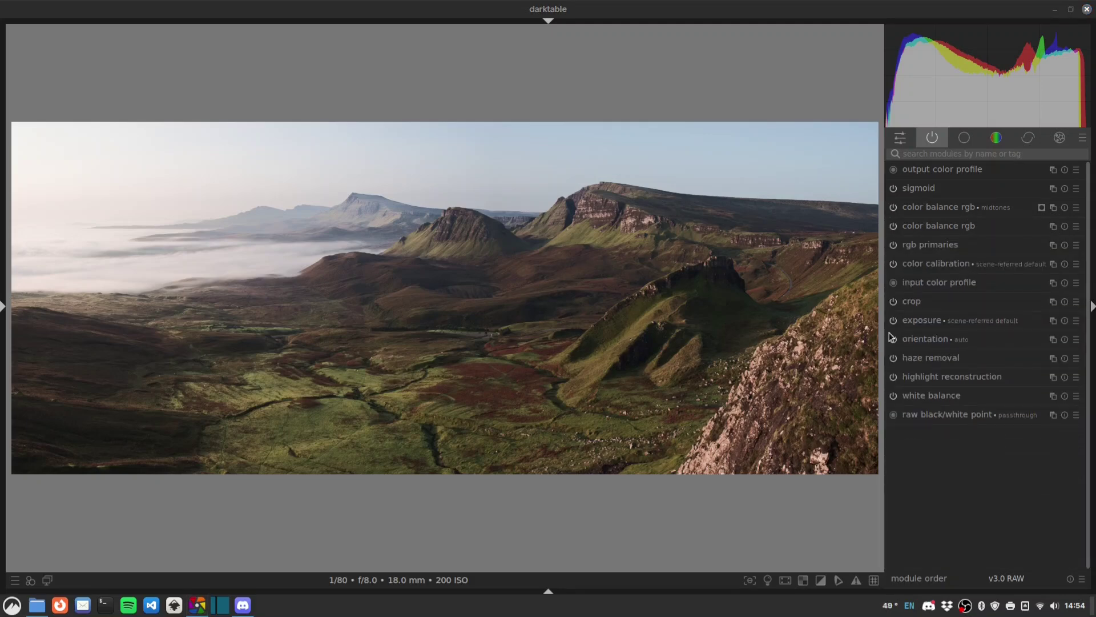
Find and open the tone equalizer, and auto-adjust its mask exposure compensation and mask contrast compensation.
left_click(904, 154)
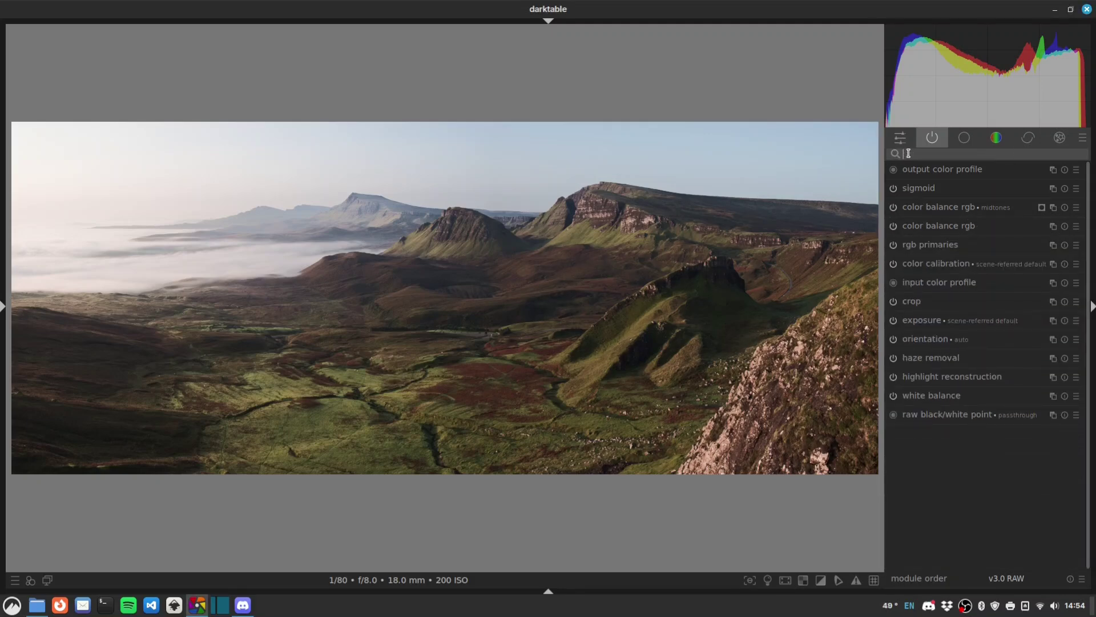
type("tone eq")
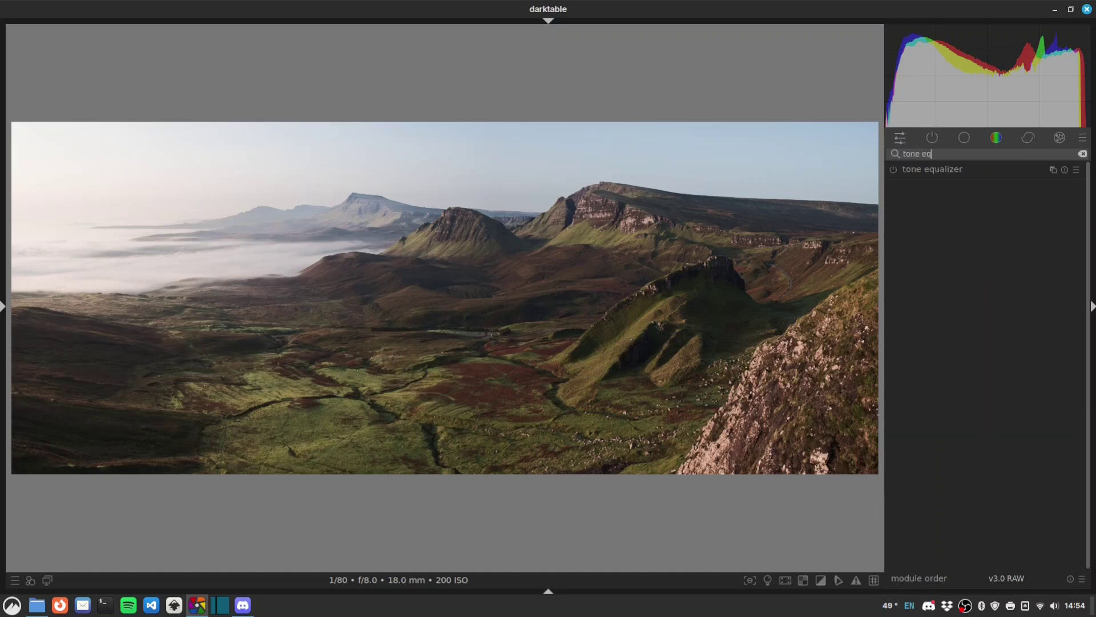
left_click(945, 171)
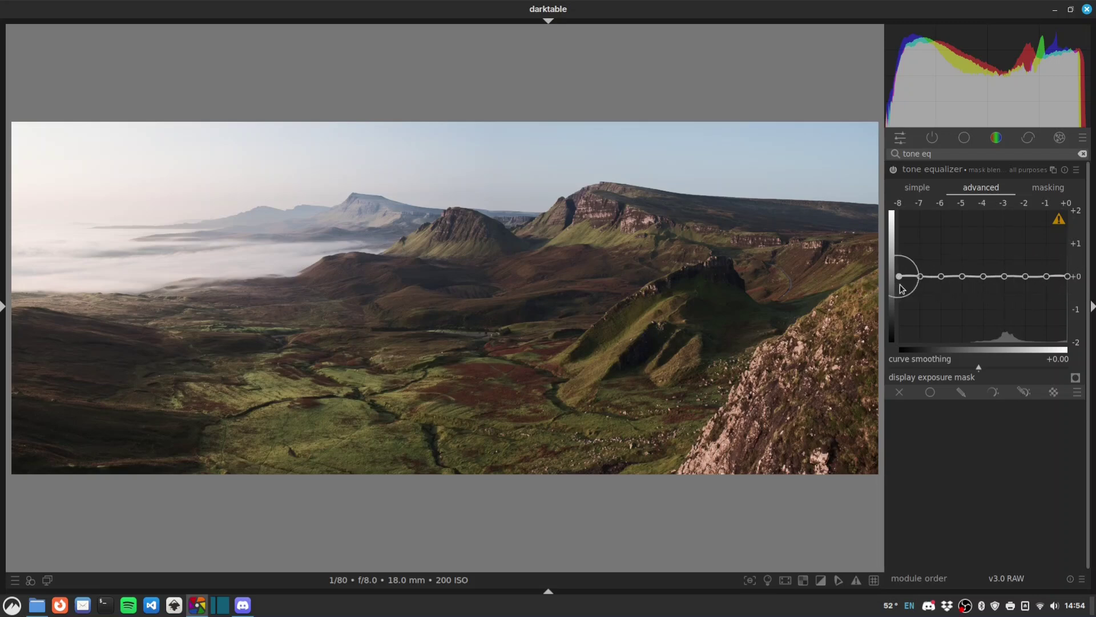
left_click(1049, 187)
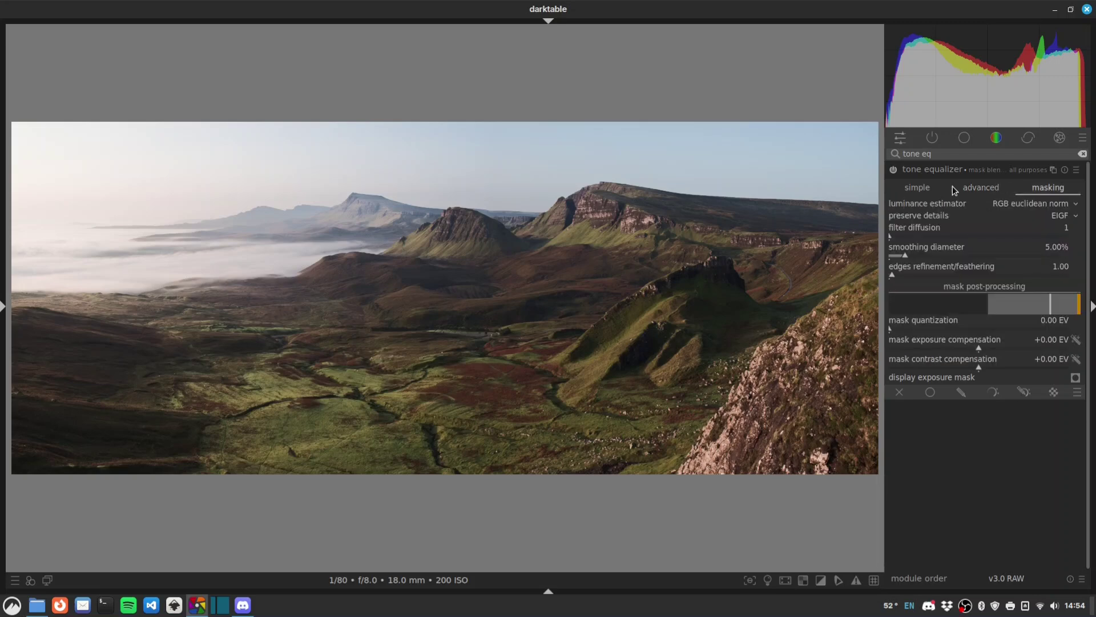
left_click(1076, 339)
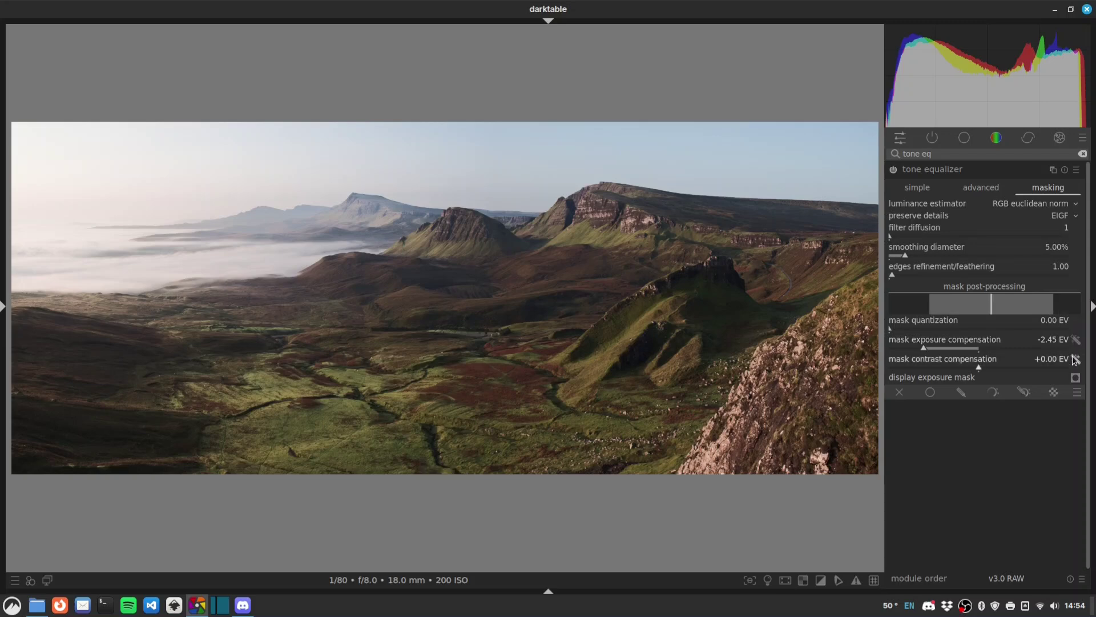
left_click(1076, 360)
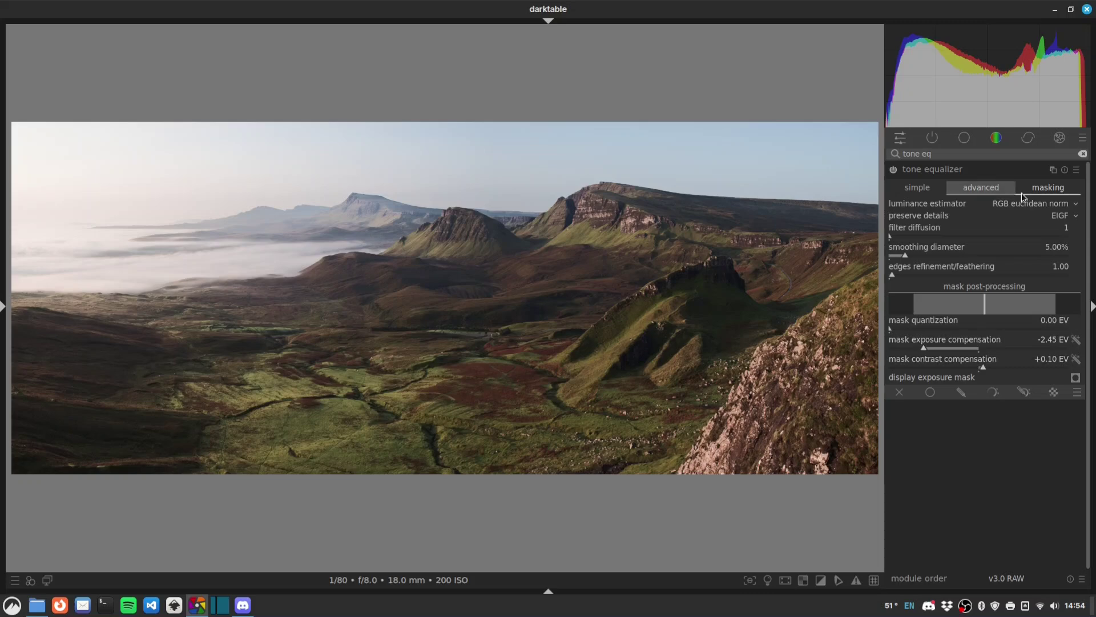
Darken the tones around -7 EV by about 0.7 EV with the tone equalizer, targeting the shaded side of the central hill.
left_click(983, 190)
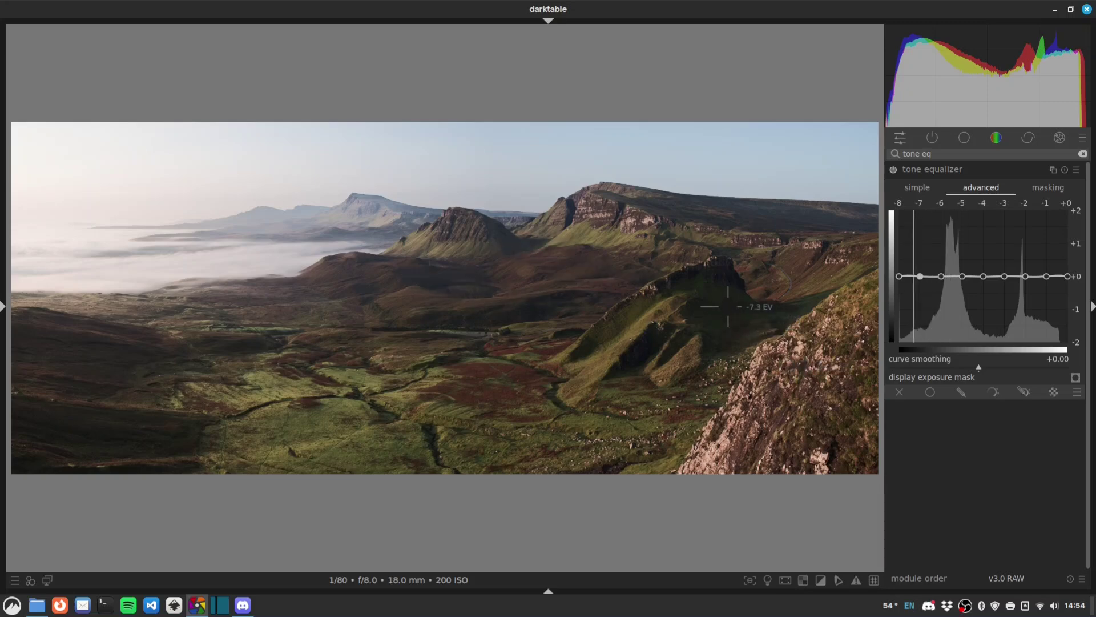
scroll(725, 303, "down", 2)
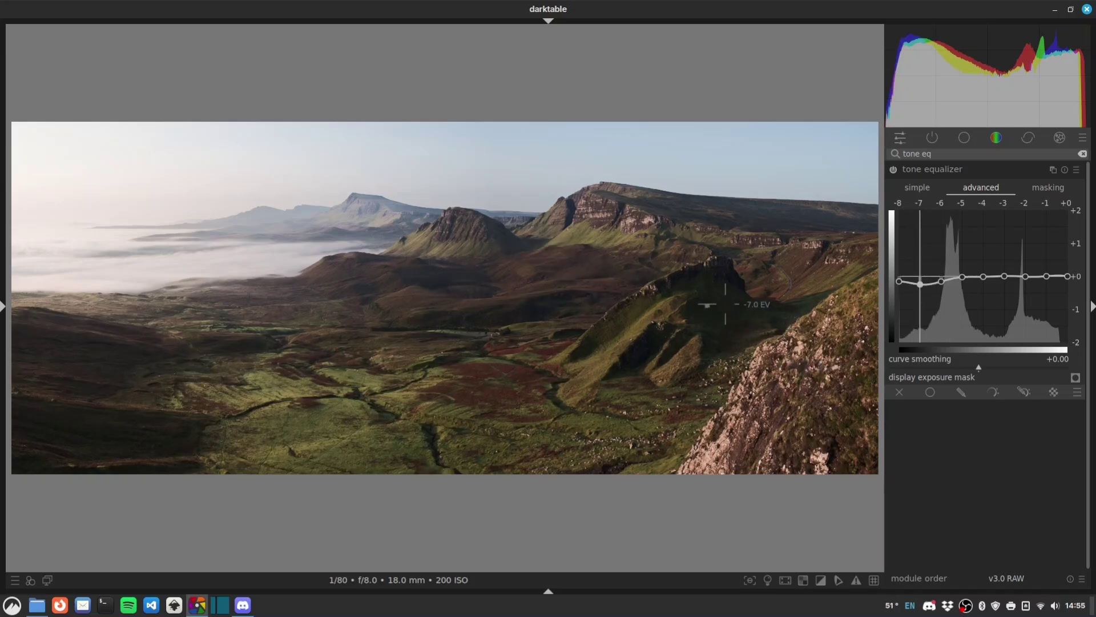
scroll(725, 304, "down", 2)
scroll(725, 303, "up", 2)
scroll(725, 307, "down", 2)
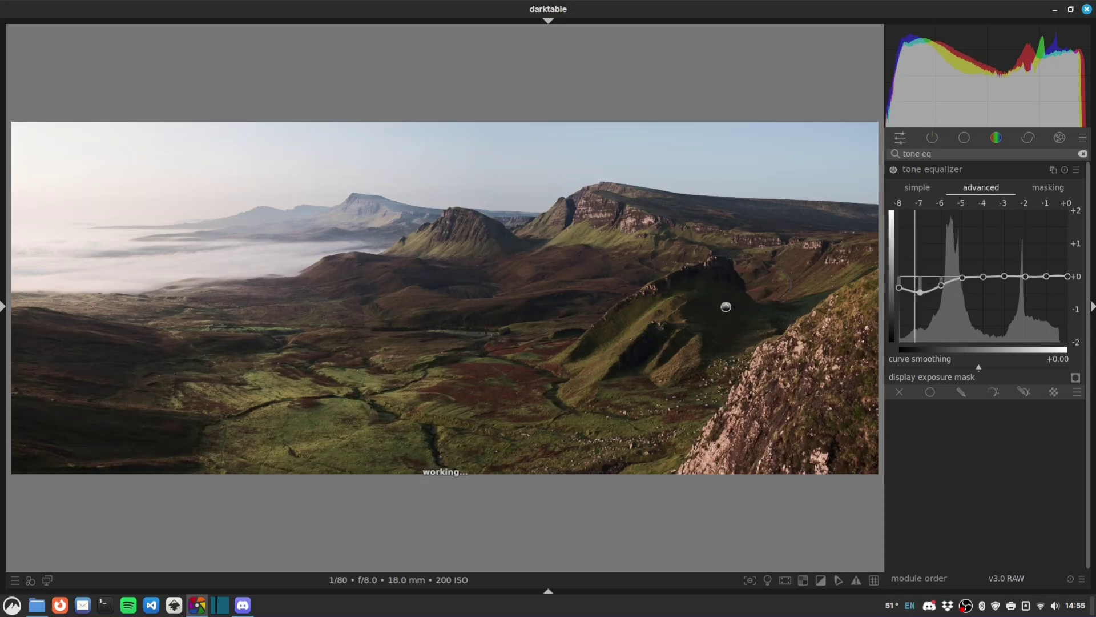
scroll(725, 306, "down", 2)
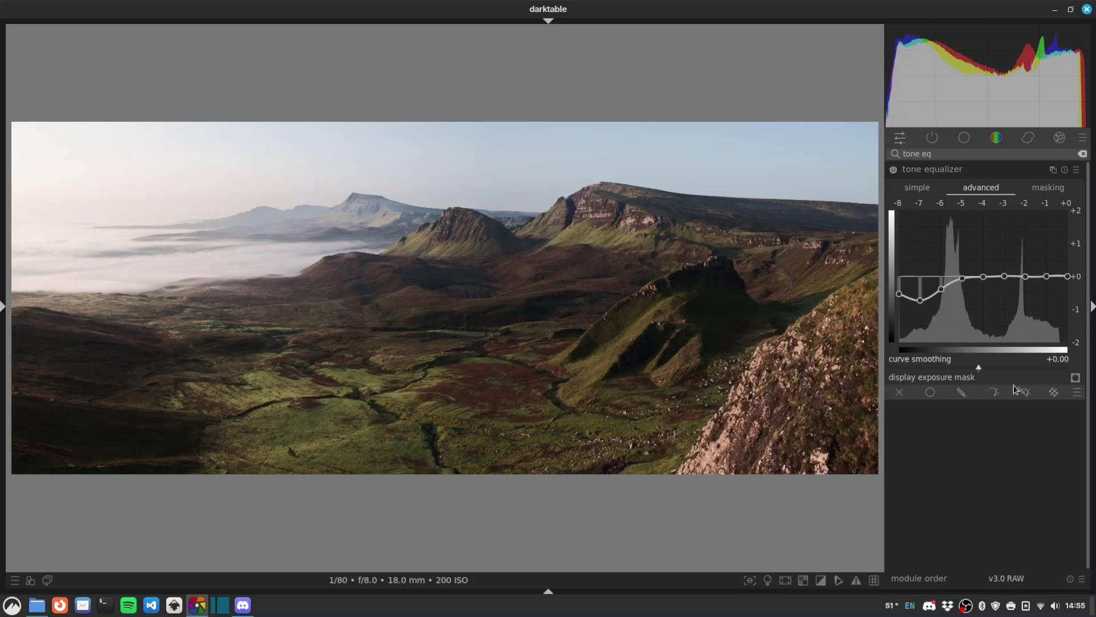
Check the exposure mask and the module's effect, and ease the tone equalizer's darkening around -7 EV to about -0.4 EV.
left_click(1075, 378)
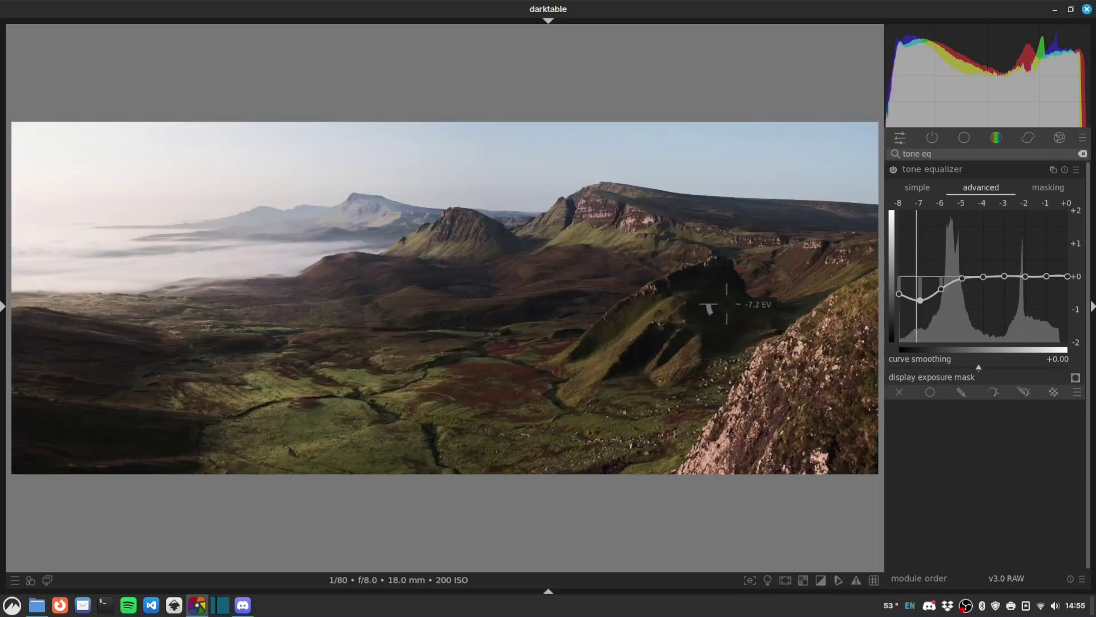
scroll(709, 307, "up", 2)
left_click(895, 169)
left_click(895, 169)
left_click(894, 170)
left_click(894, 169)
scroll(917, 281, "up", 1)
scroll(919, 281, "down", 2)
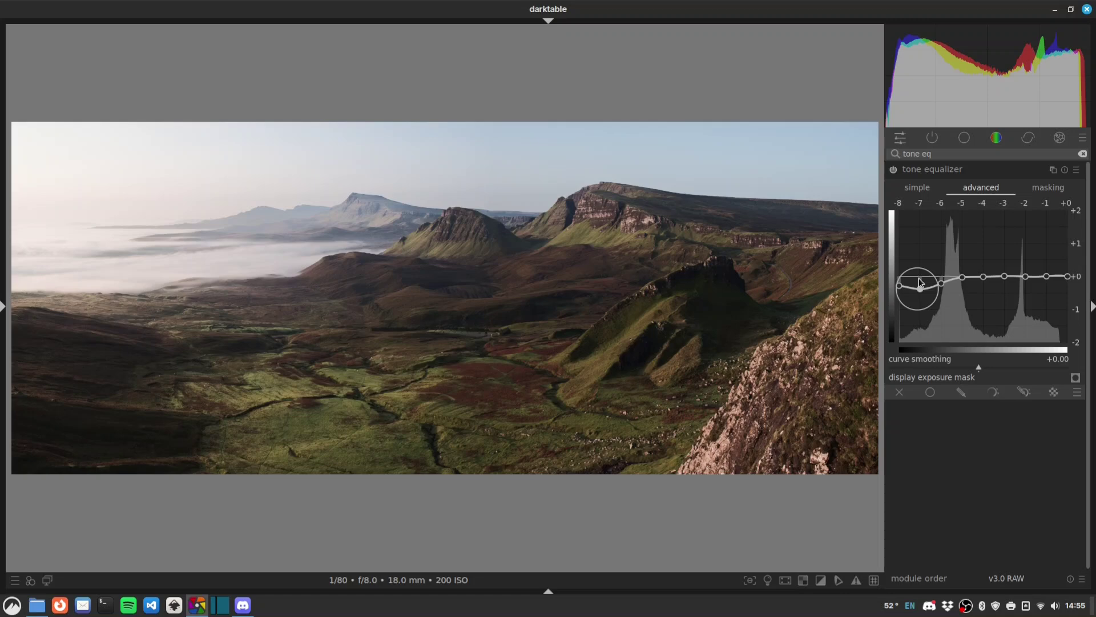
Compare the image with and without the tone equalizer, leaving the module switched on.
left_click(891, 171)
left_click(891, 172)
left_click(891, 171)
left_click(891, 171)
Search the modules for "contrast", enable contrast equalizer and shape its luma curve slightly towards more contrast in the coarse to middle details.
left_click(885, 156)
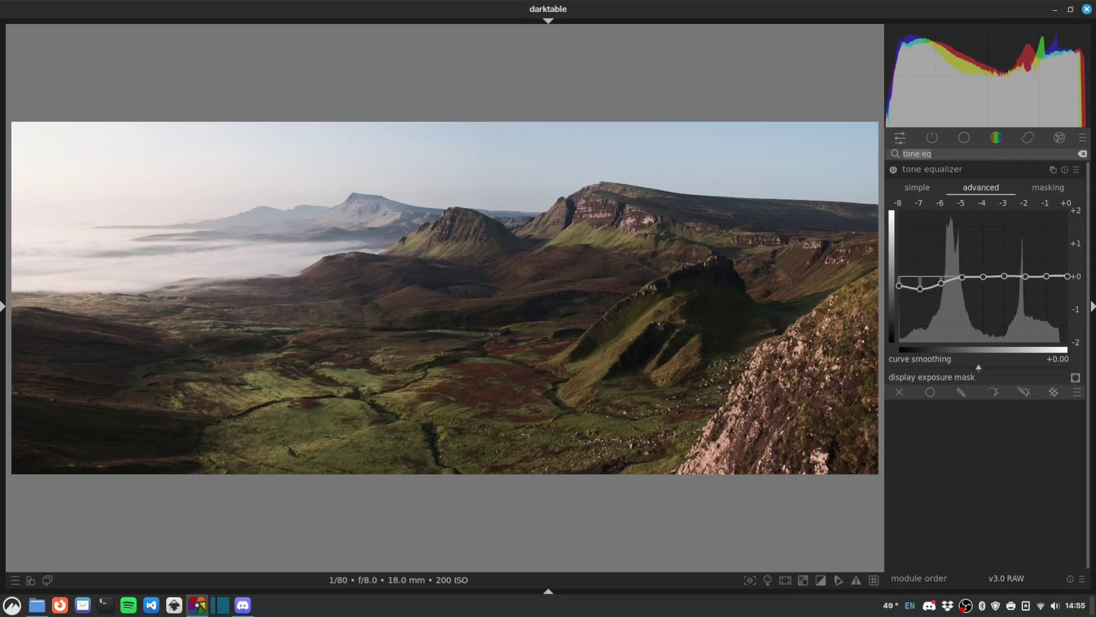
key("ctrl+a")
type("contrast")
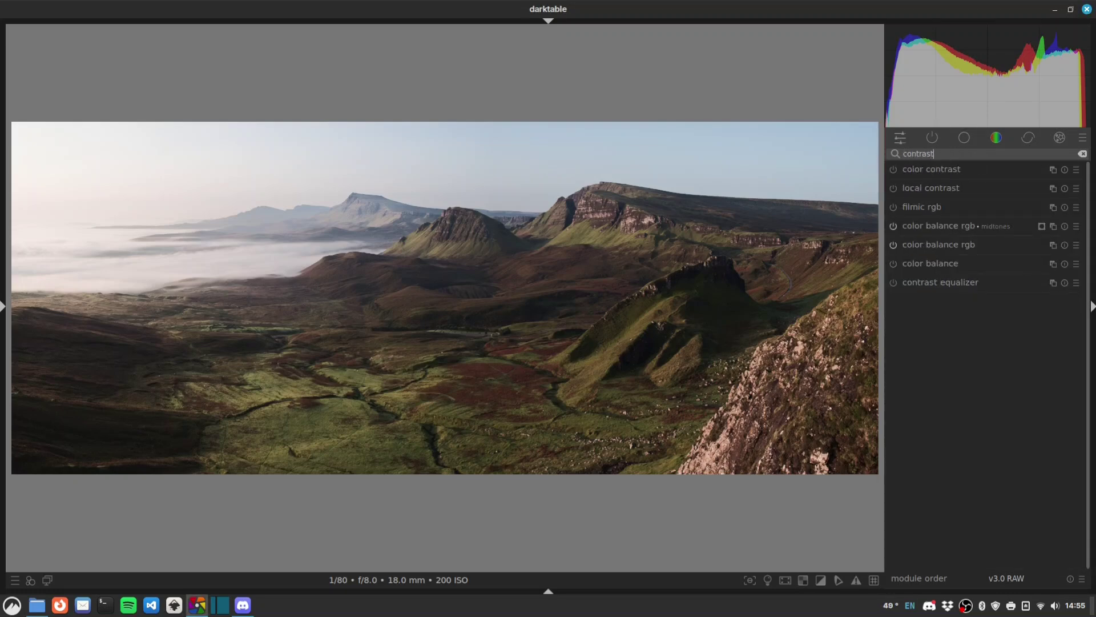
left_click(894, 282)
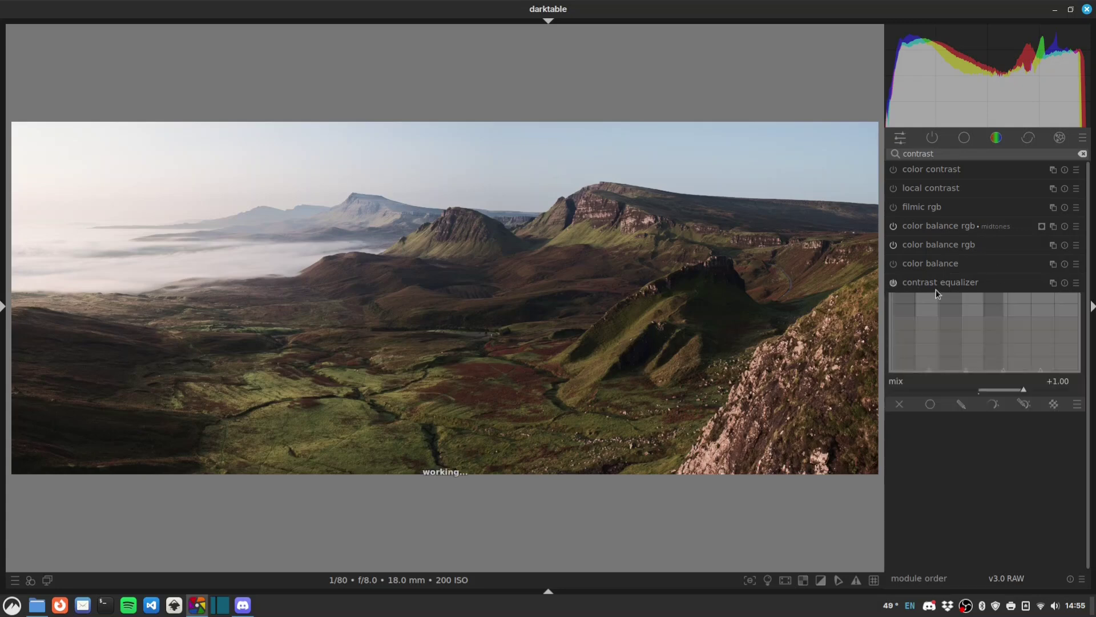
scroll(984, 341, "down", 6)
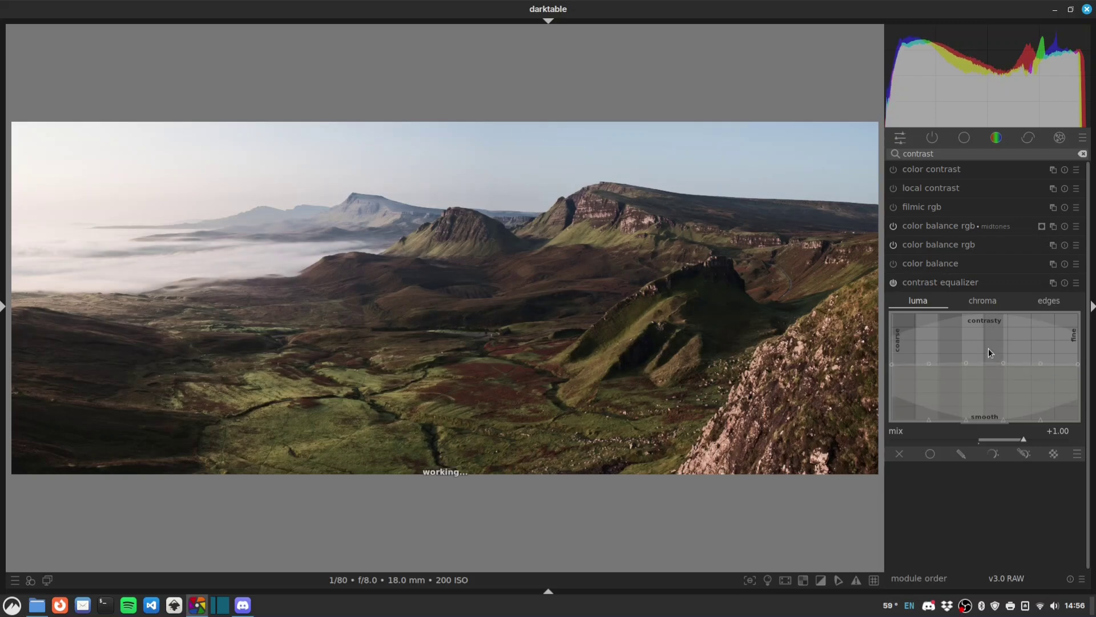
Name the contrast equalizer instance "clarity" and look through its presets without applying one.
left_click(894, 282)
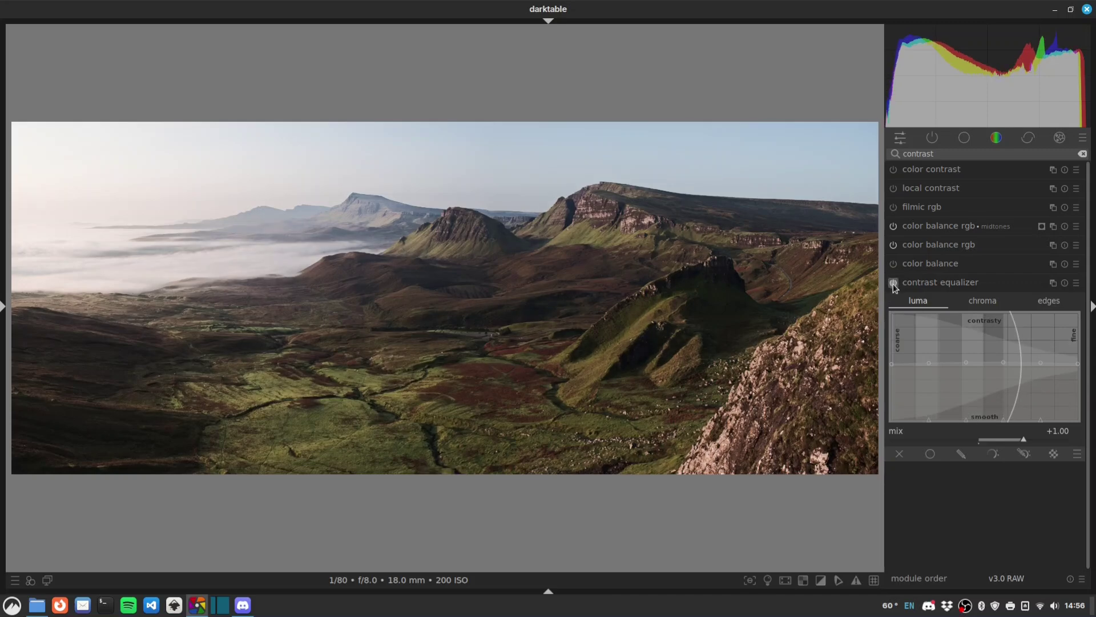
left_click(997, 289, "ctrl")
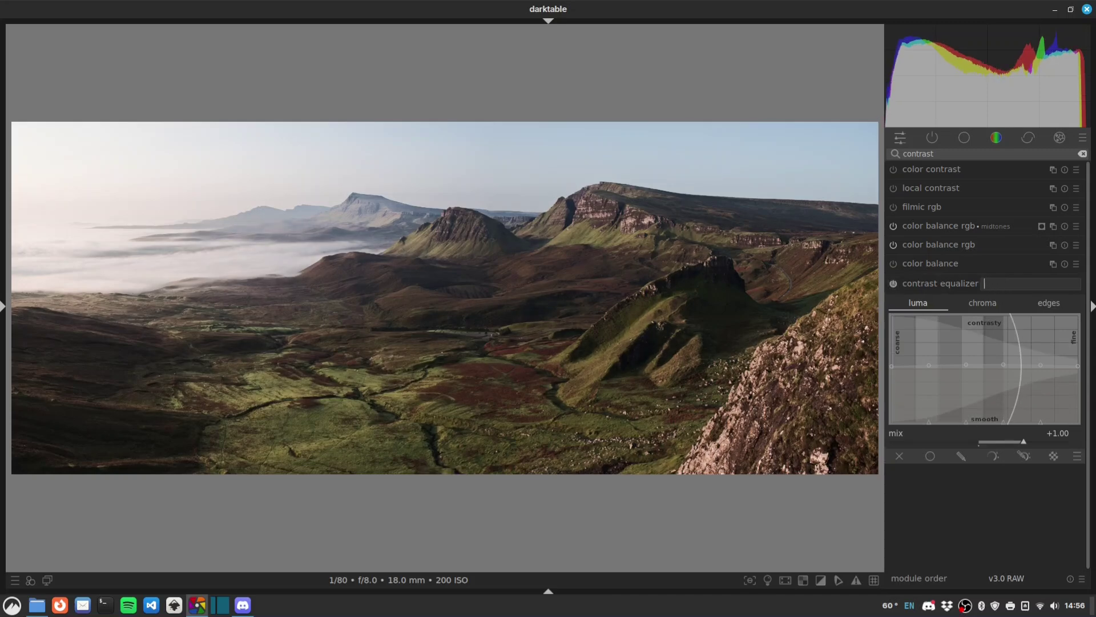
key("Return")
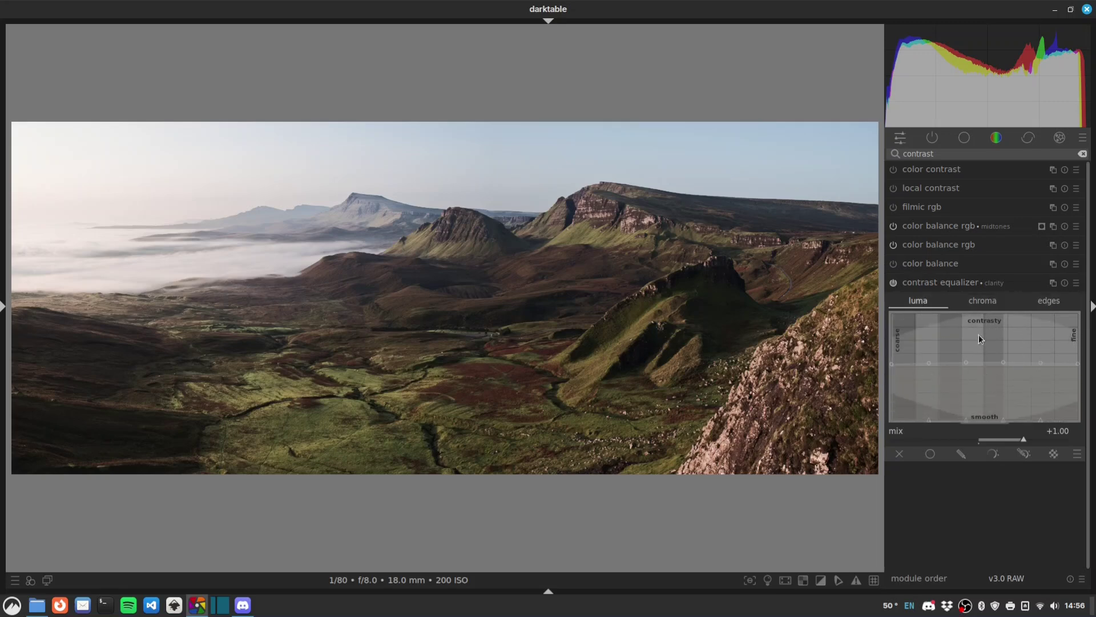
left_click(1077, 283)
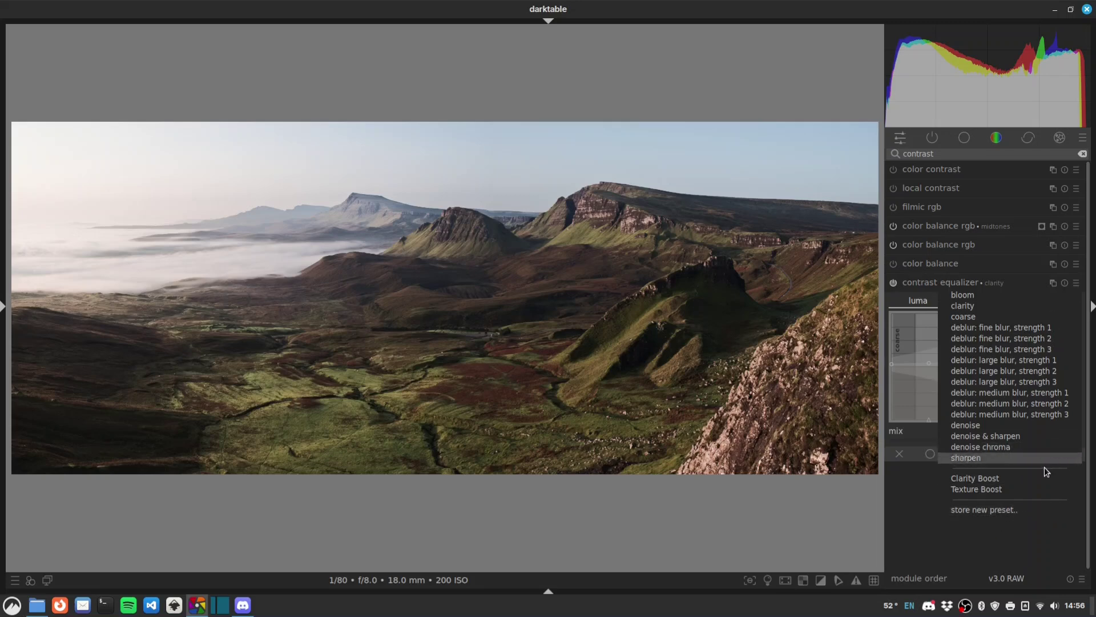
left_click(921, 502)
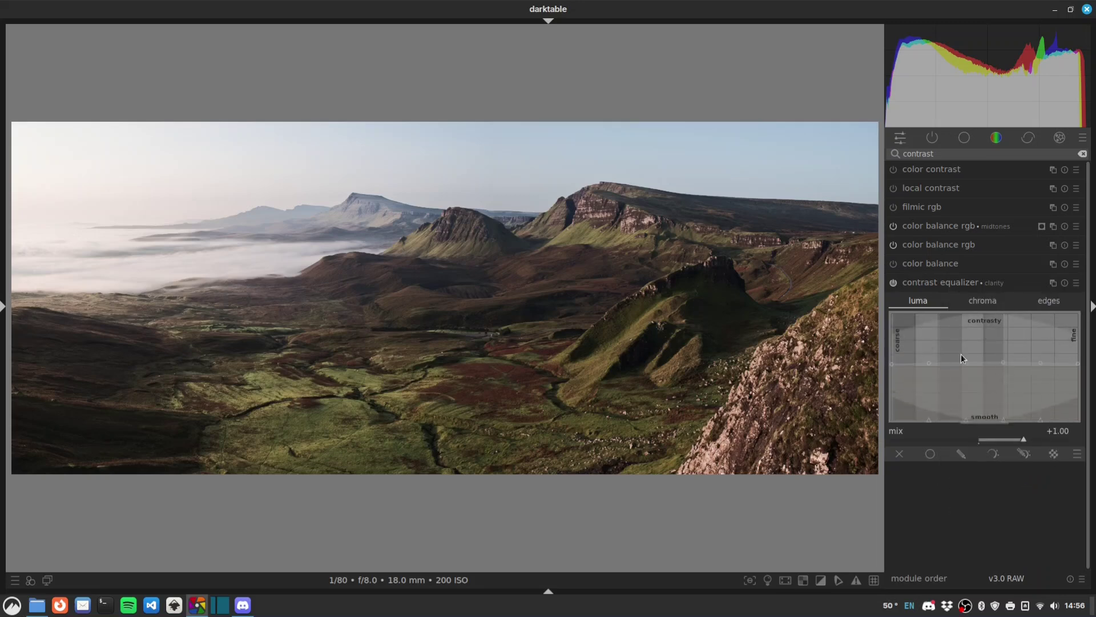
Add a second contrast equalizer instance named "texture" and raise its luma curve slightly towards more contrast in the fine details.
right_click(1054, 284)
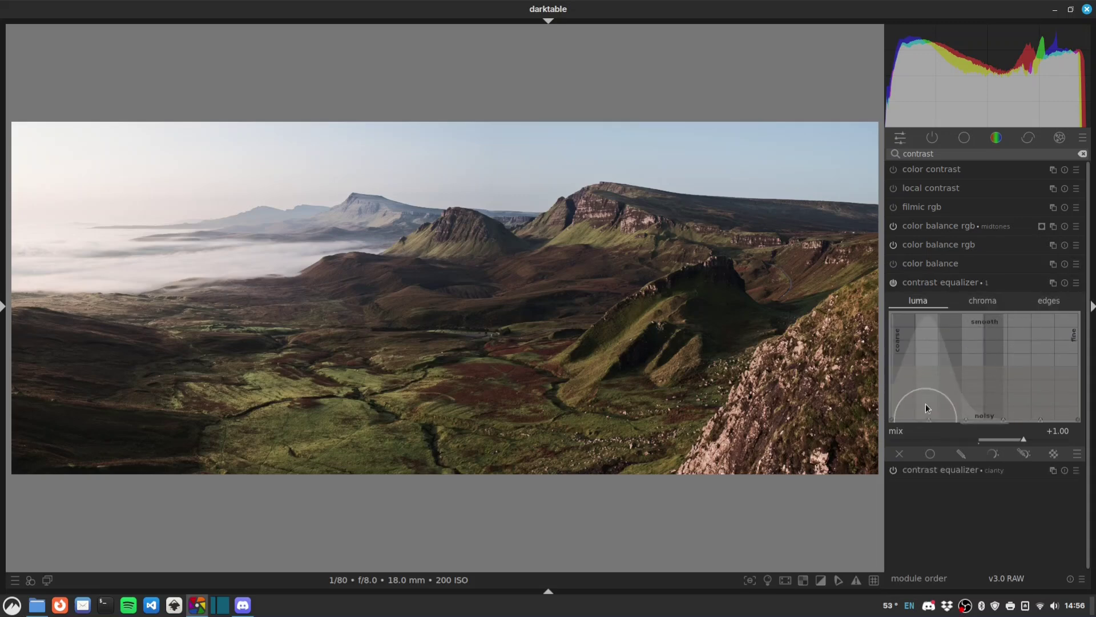
left_click_drag(911, 354, 910, 351)
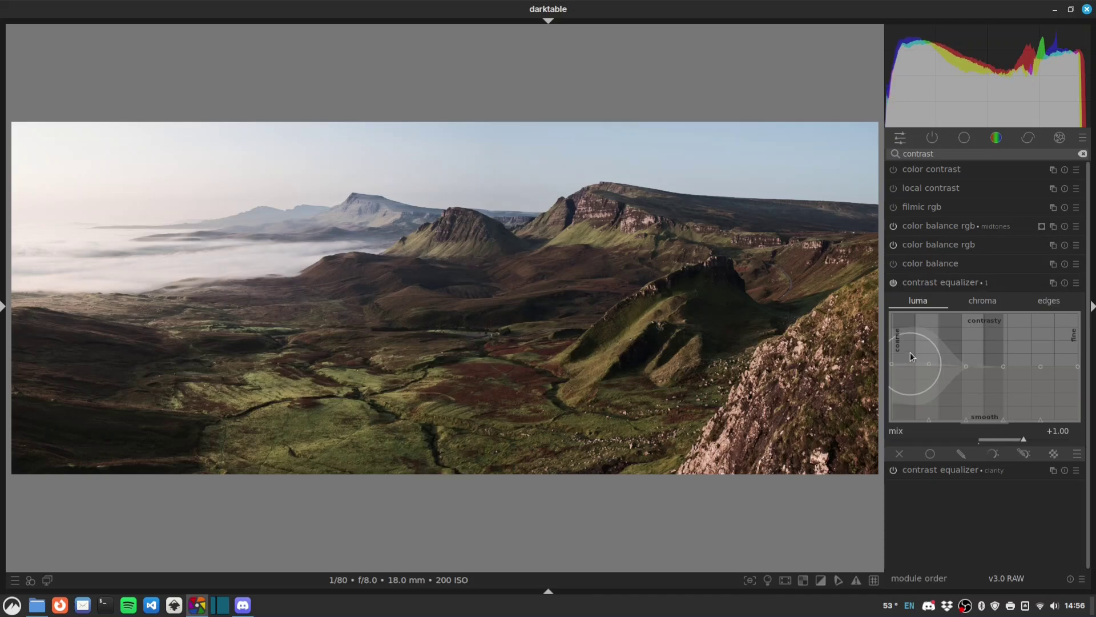
left_click_drag(1063, 372, 1062, 366)
left_click(996, 286, "ctrl")
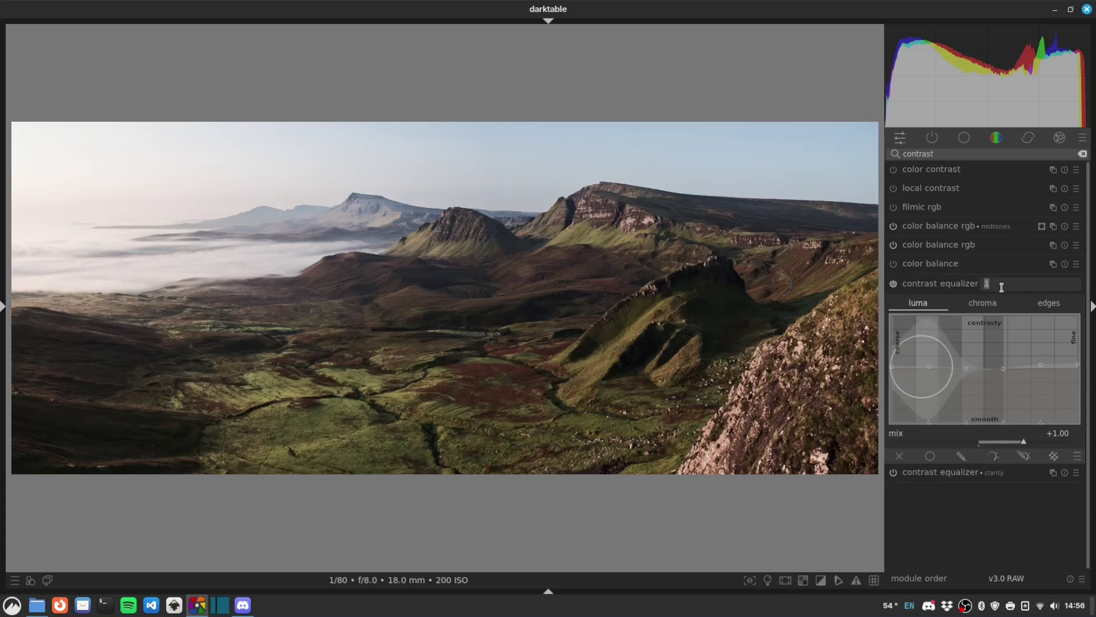
key("Return")
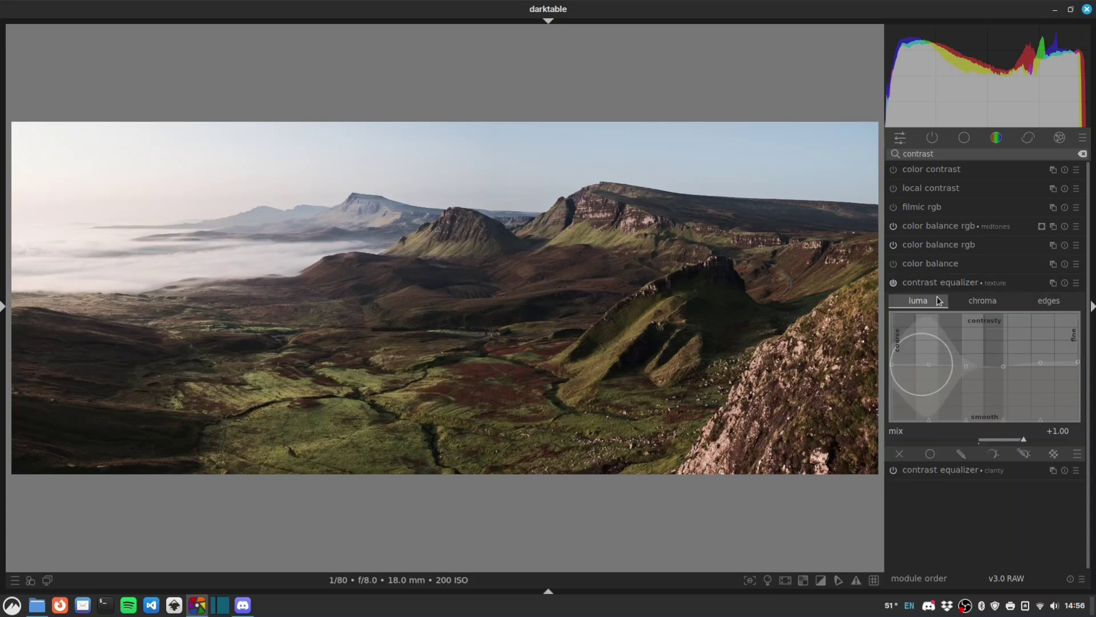
Compare the image with and without the "texture" and "clarity" contrast equalizer instances, leaving both switched on.
left_click(901, 286)
left_click(894, 301)
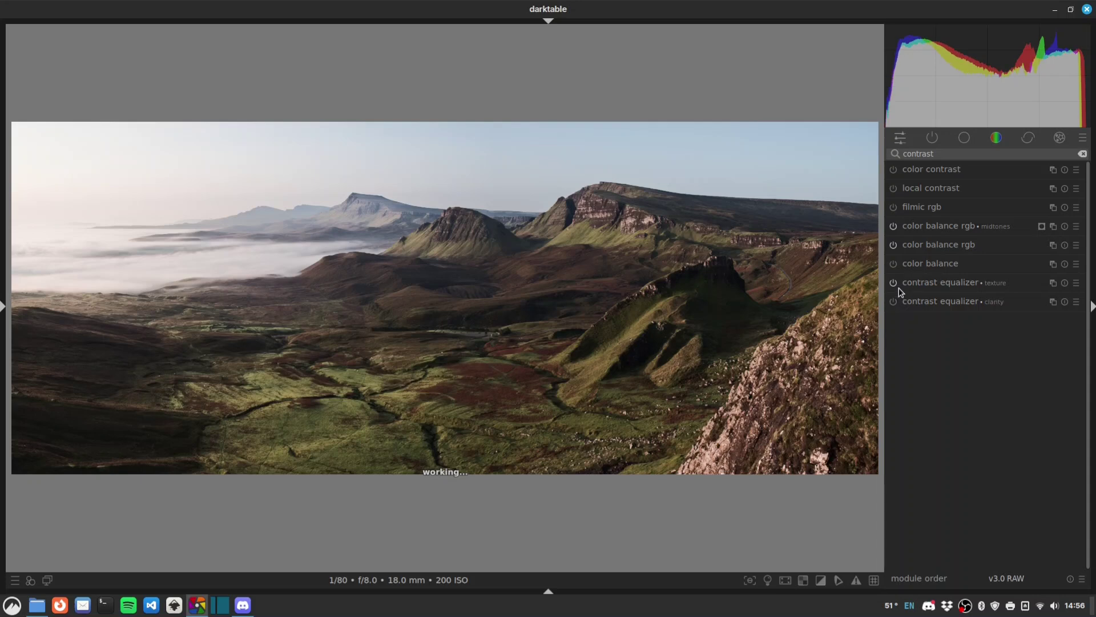
left_click(894, 301)
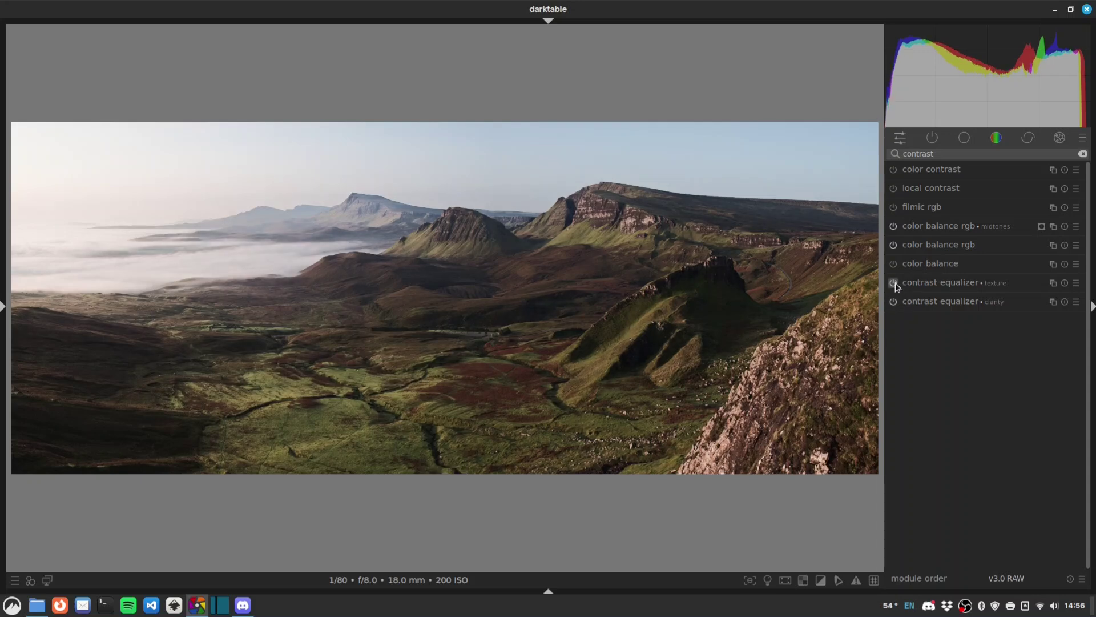
left_click(894, 299)
left_click(894, 301)
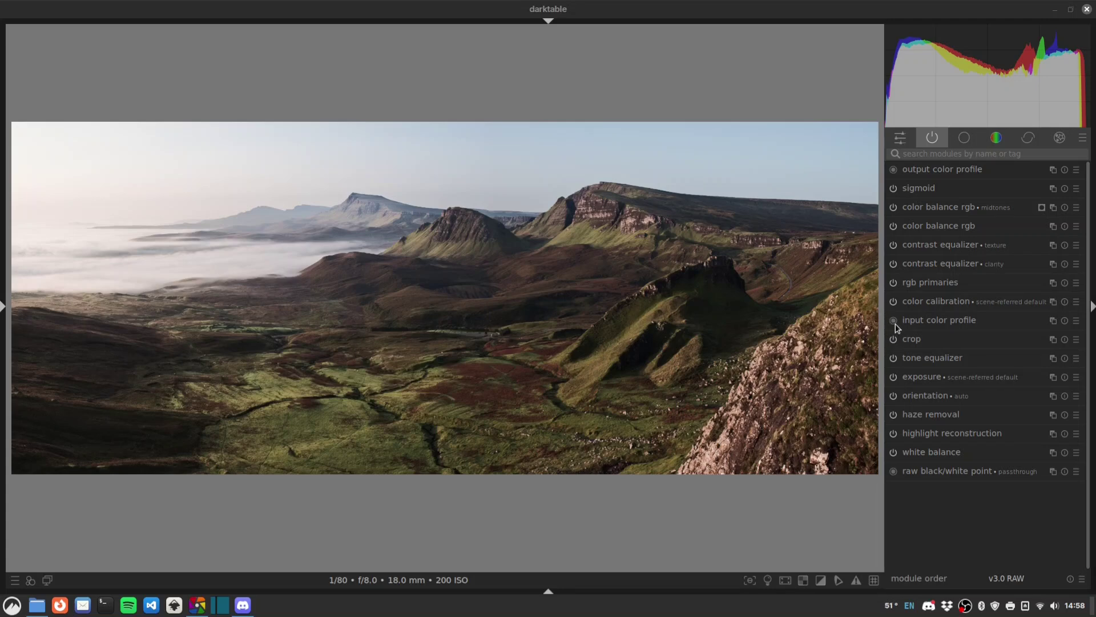
Add a new exposure instance and draw an ellipse mask on it, widened to span the central valley and hills.
left_click(1053, 377, "ctrl")
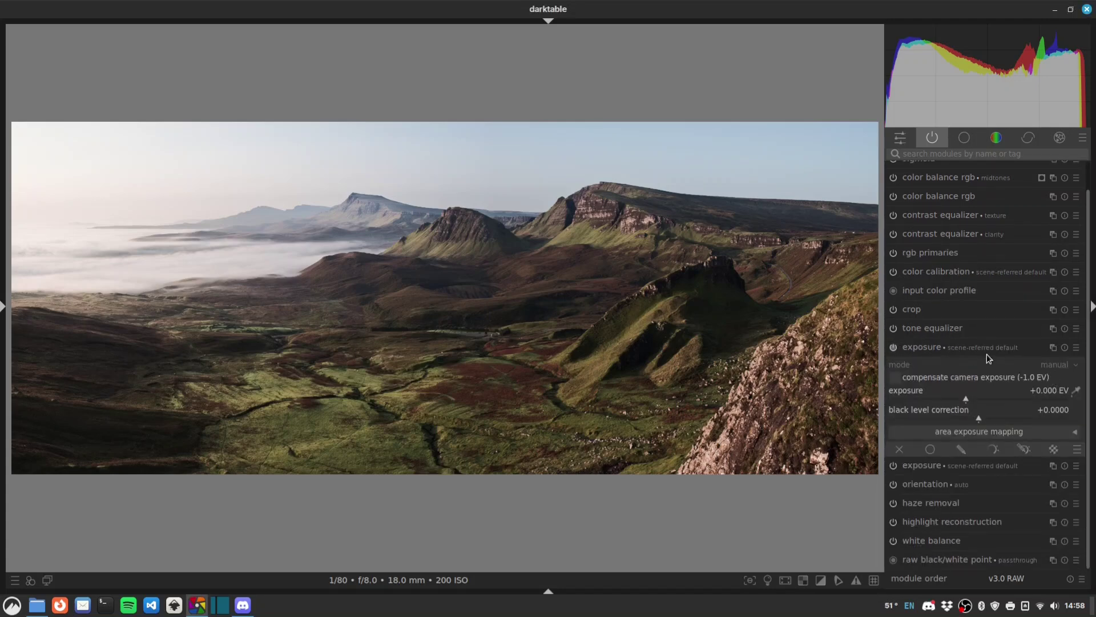
left_click(965, 449)
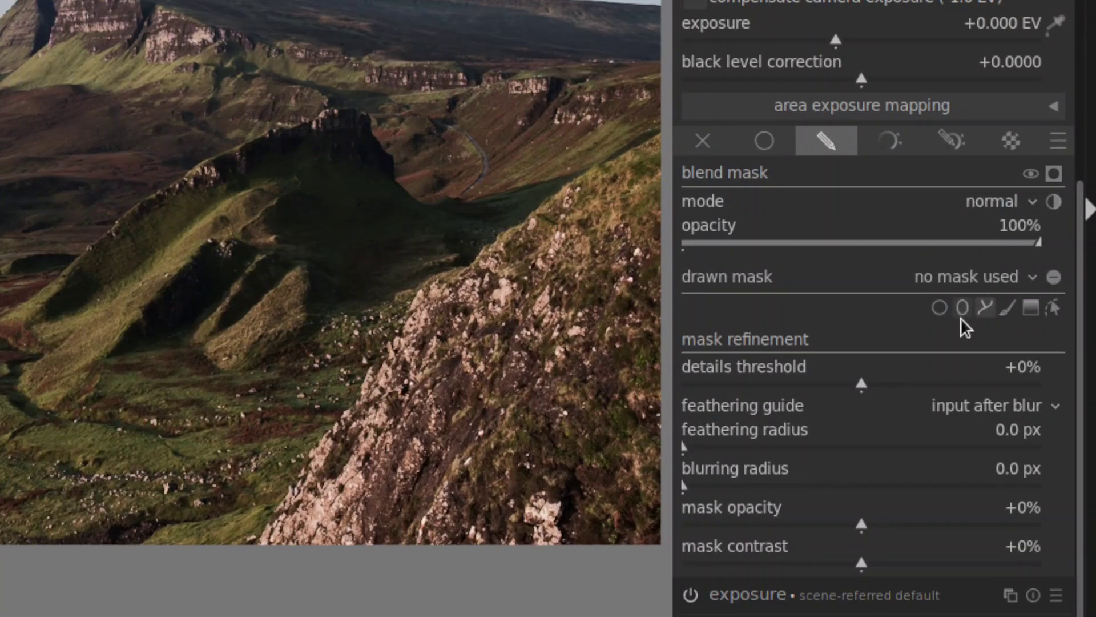
left_click(961, 308)
key("shift+z")
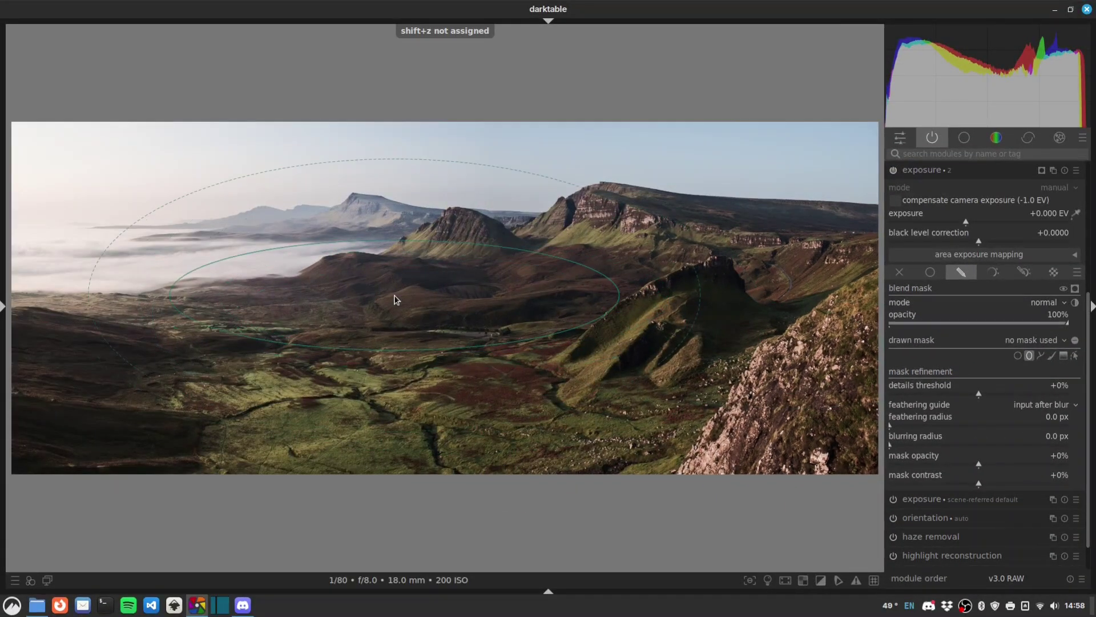
left_click(450, 297)
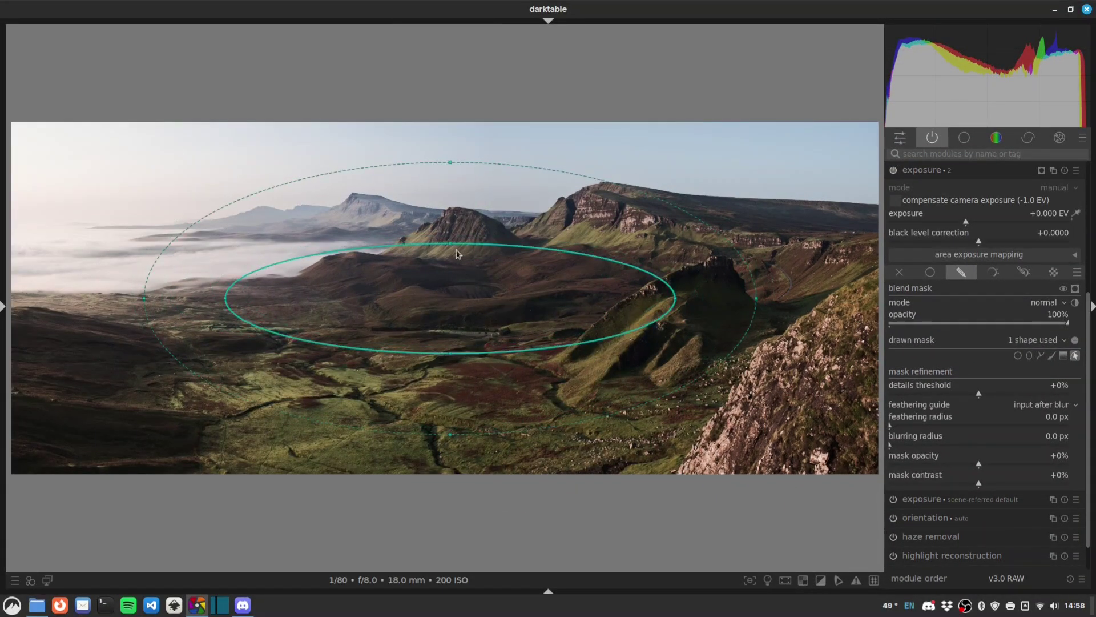
left_click_drag(451, 248, 451, 233)
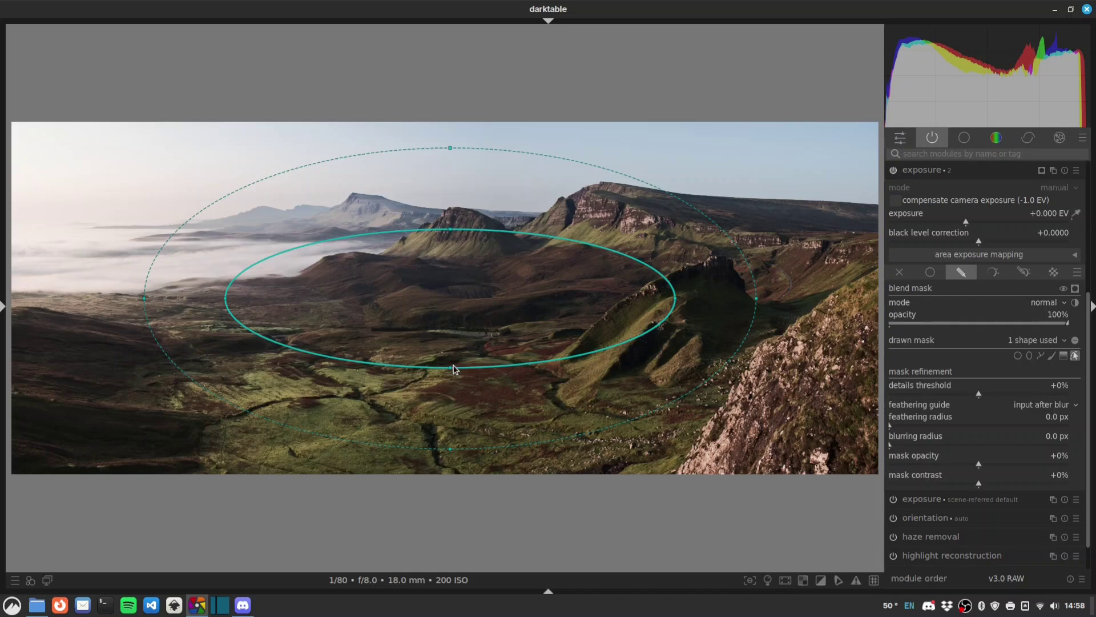
left_click_drag(676, 302, 736, 301)
left_click_drag(489, 298, 504, 299)
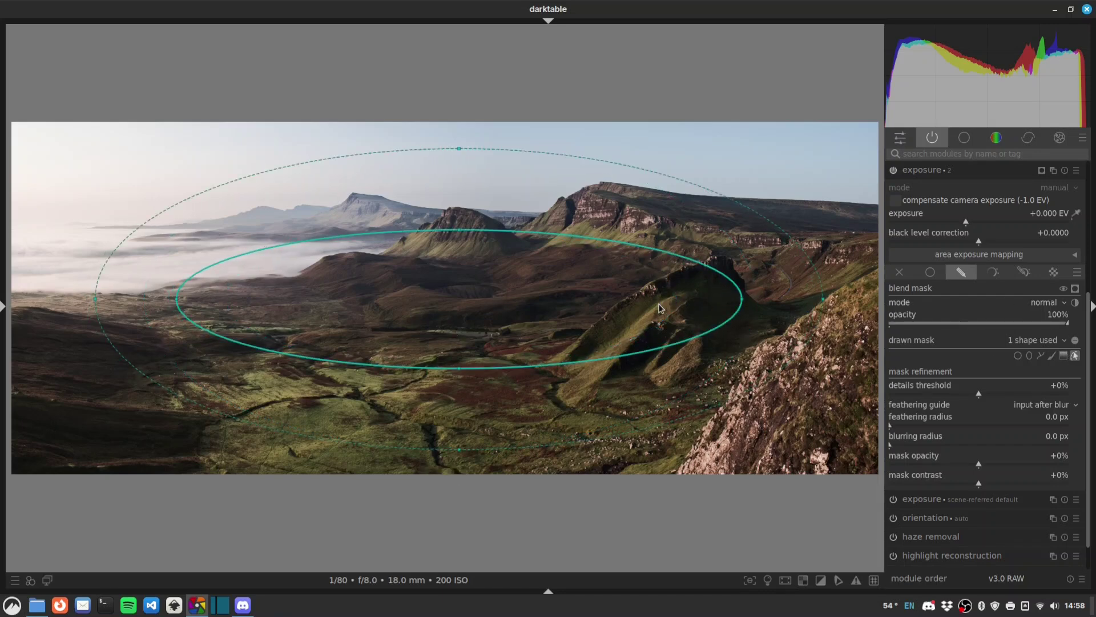
Display the exposure mask, invert the drawn mask to cover the area around the ellipse, and shift the ellipse slightly left and up.
left_click(1075, 289)
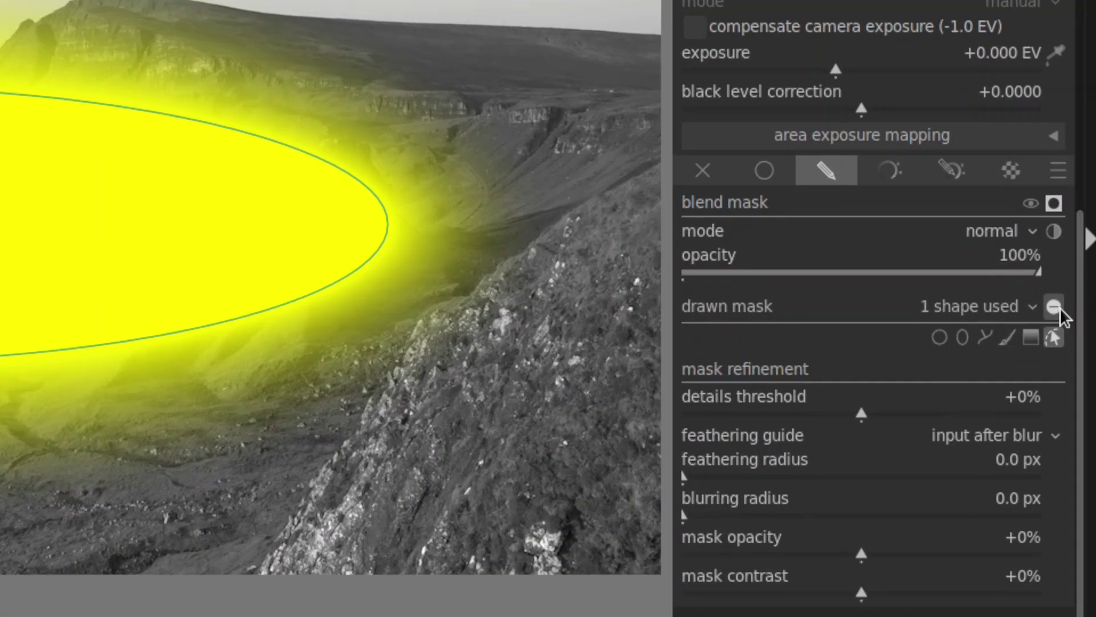
left_click(1075, 339)
key("shift+z")
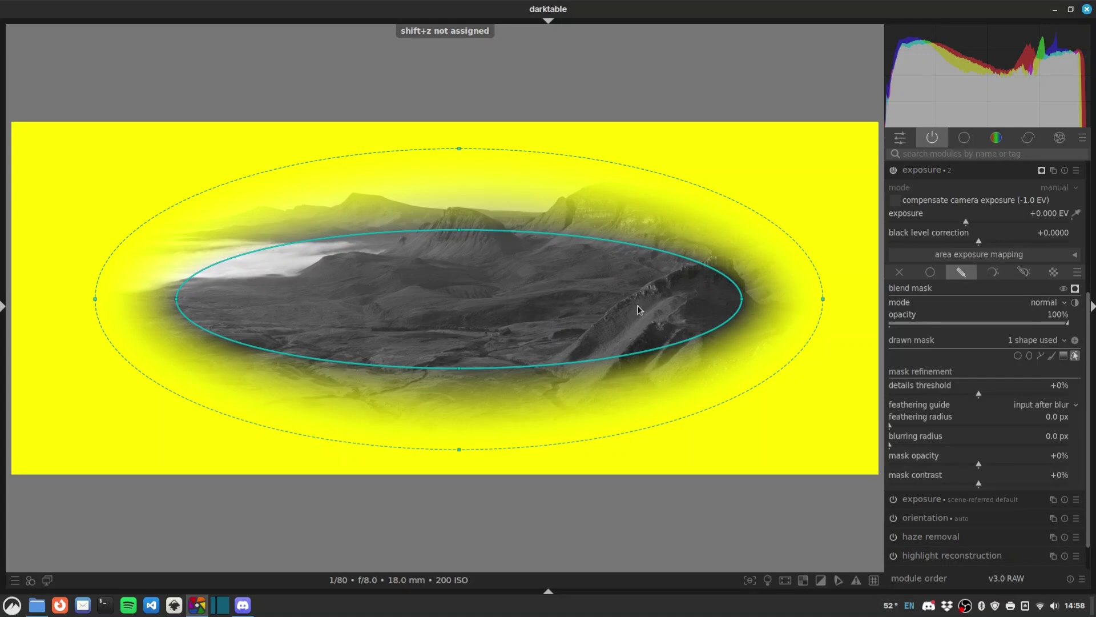
left_click_drag(379, 269, 372, 264)
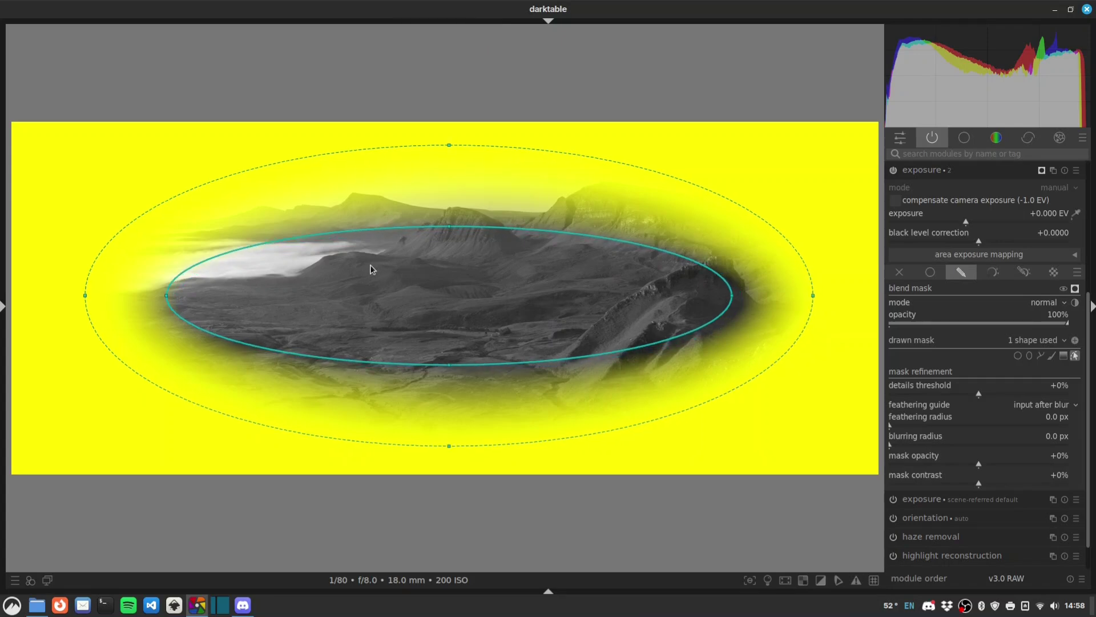
Darken the area around the ellipse by setting the new instance's exposure to about -0.43 EV.
left_click(954, 223)
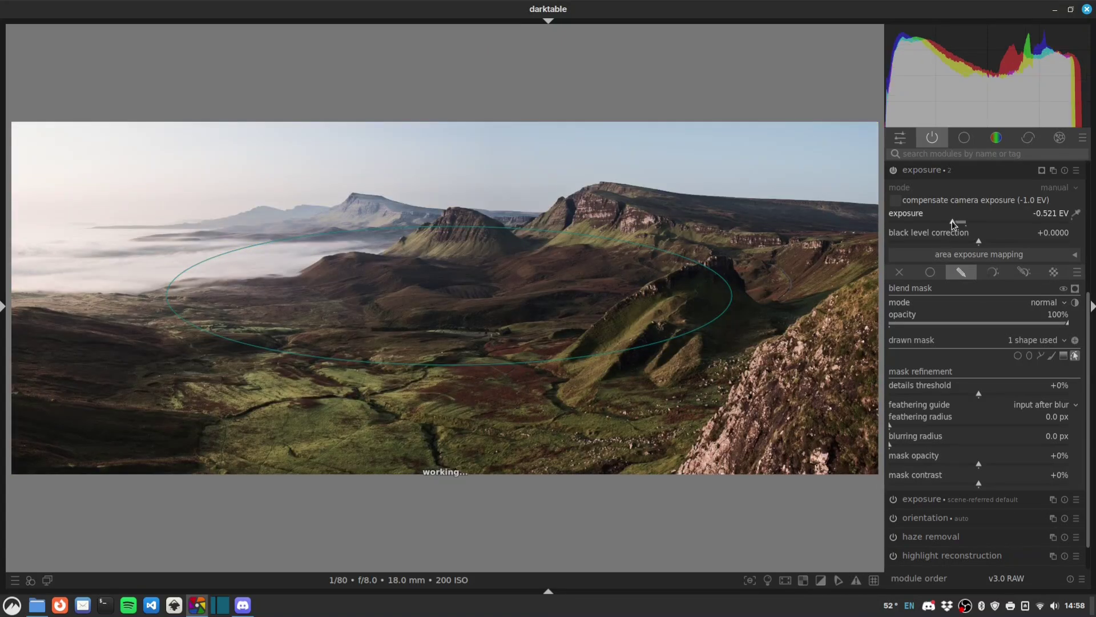
scroll(953, 223, "up", 1)
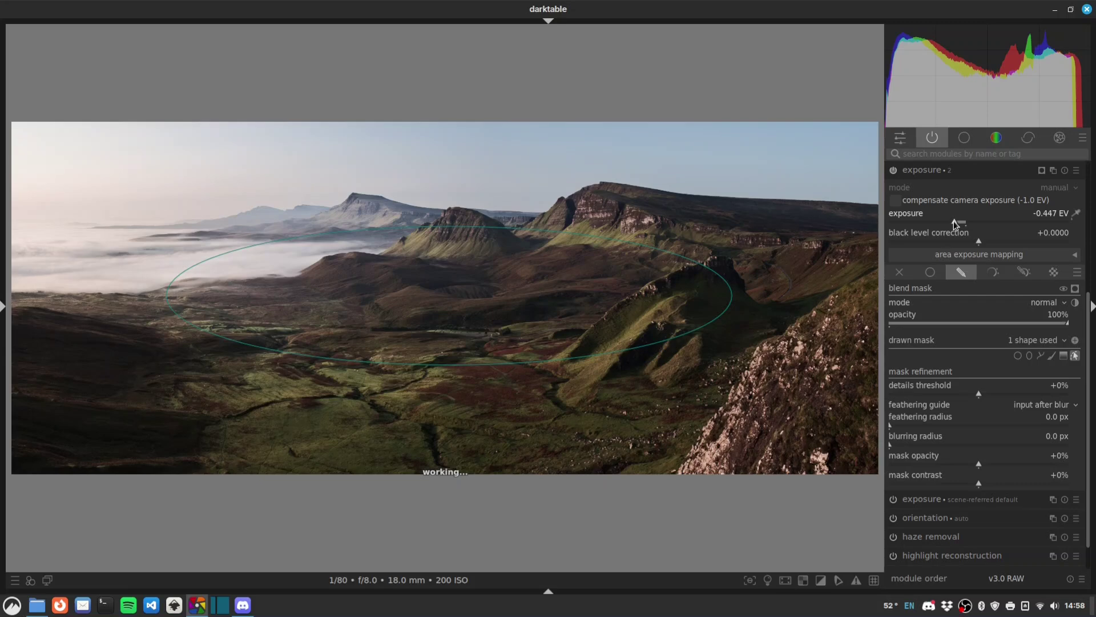
scroll(956, 224, "up", 1)
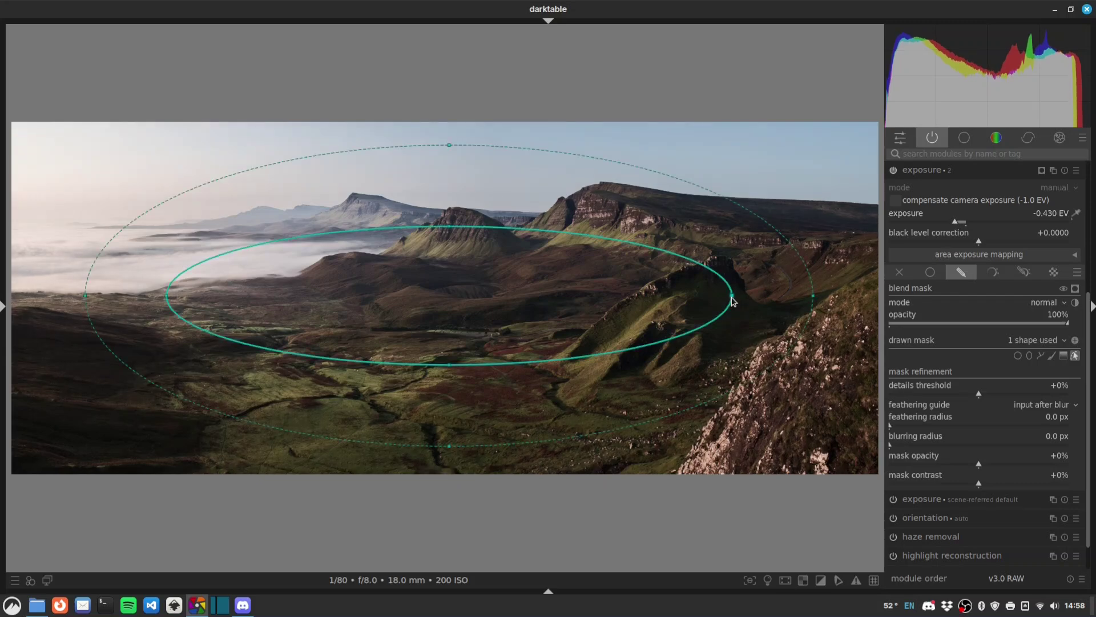
Enlarge the ellipse mask in both directions, set its feathering radius to about 57.8 px and nudge it slightly to the right.
left_click_drag(733, 298, 800, 298)
left_click_drag(448, 365, 447, 393)
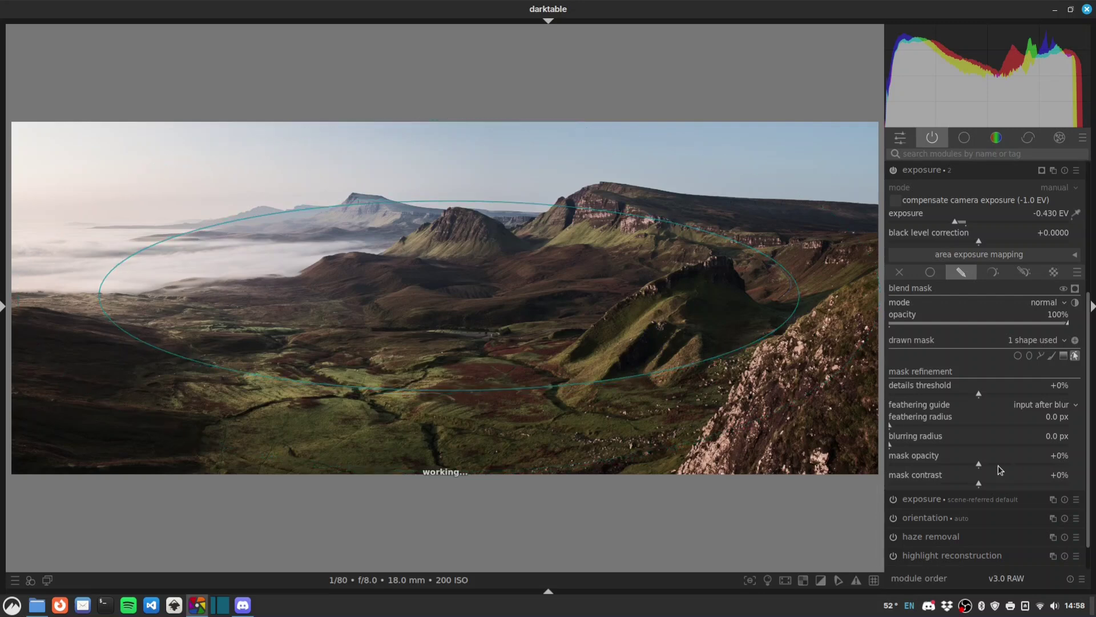
left_click_drag(889, 426, 937, 426)
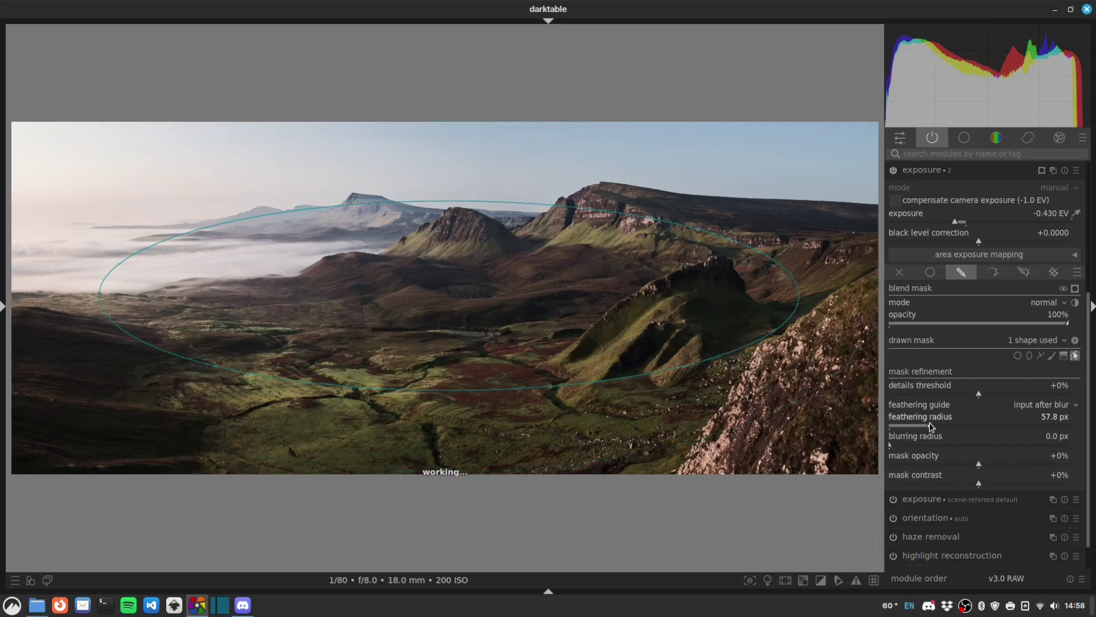
left_click_drag(519, 277, 537, 269)
Compare the image with and without the masked exposure instance, leaving it switched on.
left_click(893, 170)
left_click(893, 170)
left_click(893, 171)
left_click(893, 170)
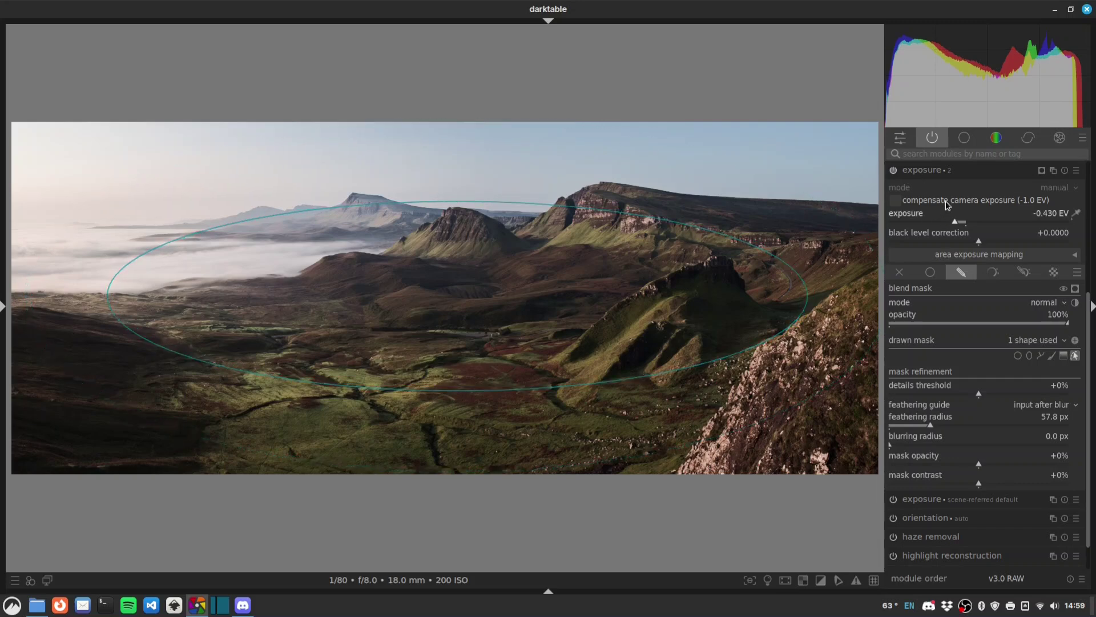
Name the masked exposure instance "vignette".
left_click(965, 169, "ctrl")
type("vignet")
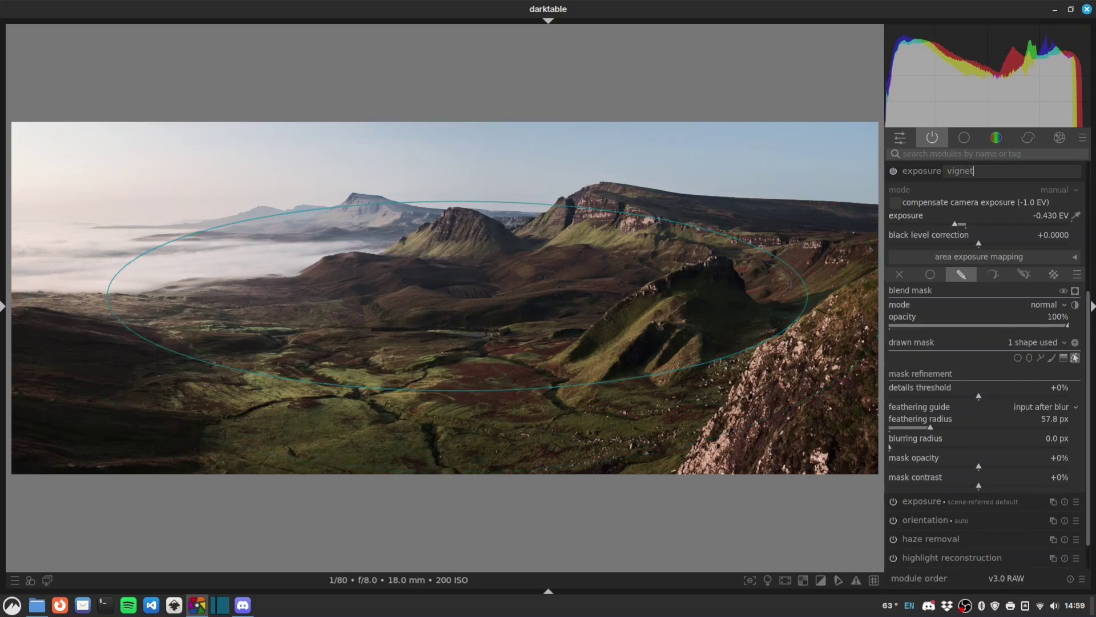
type("te")
key("Return")
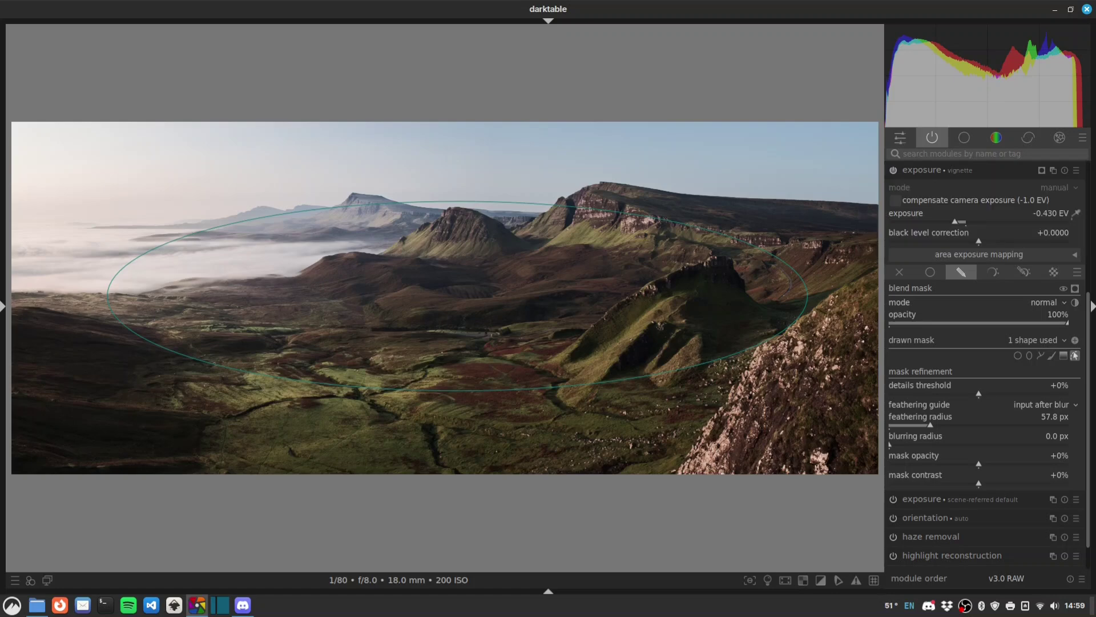
Search the modules for "diffu" and apply the "sharpen demosaicing: no AA filter" preset to diffuse or sharpen.
left_click(934, 153)
type("diffu")
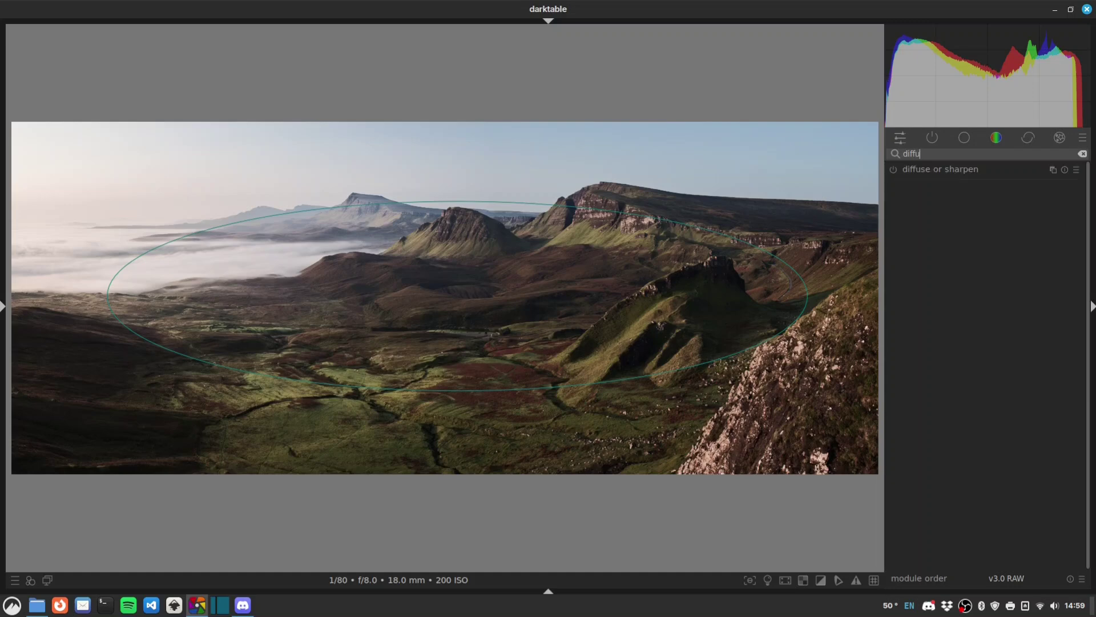
right_click(986, 169)
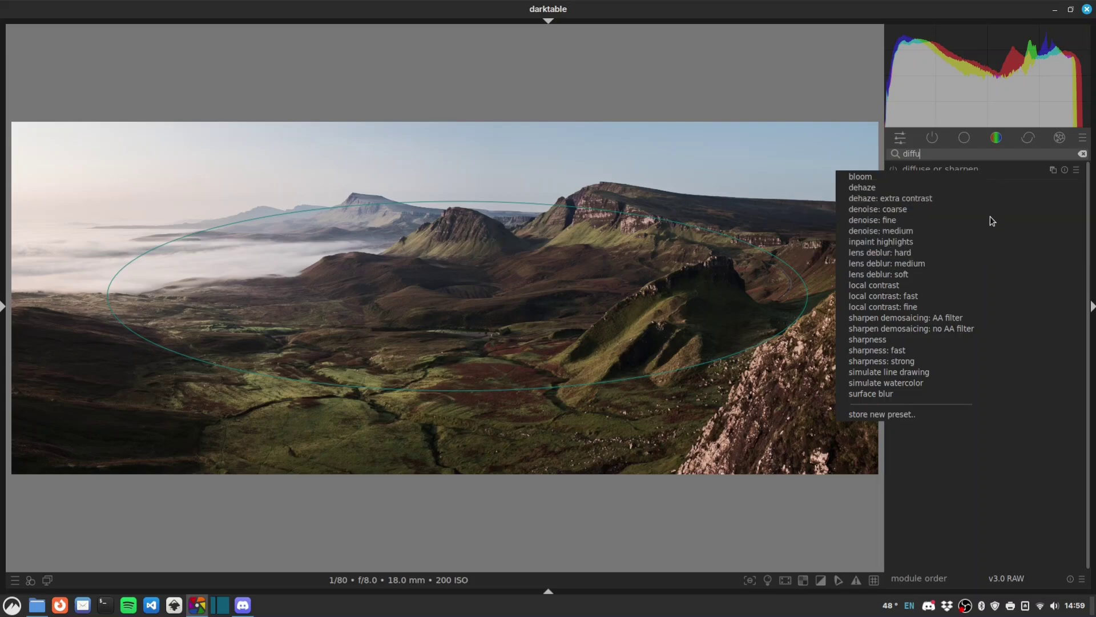
left_click(973, 331)
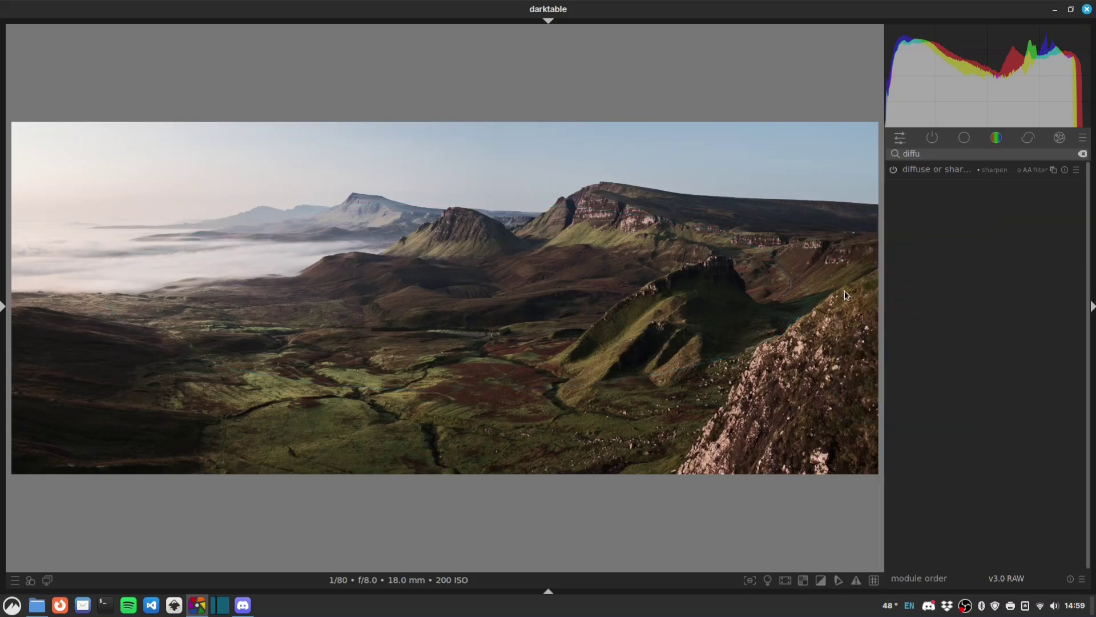
Add a second diffuse or sharpen instance with the "lens deblur: soft" preset.
left_click(1045, 170)
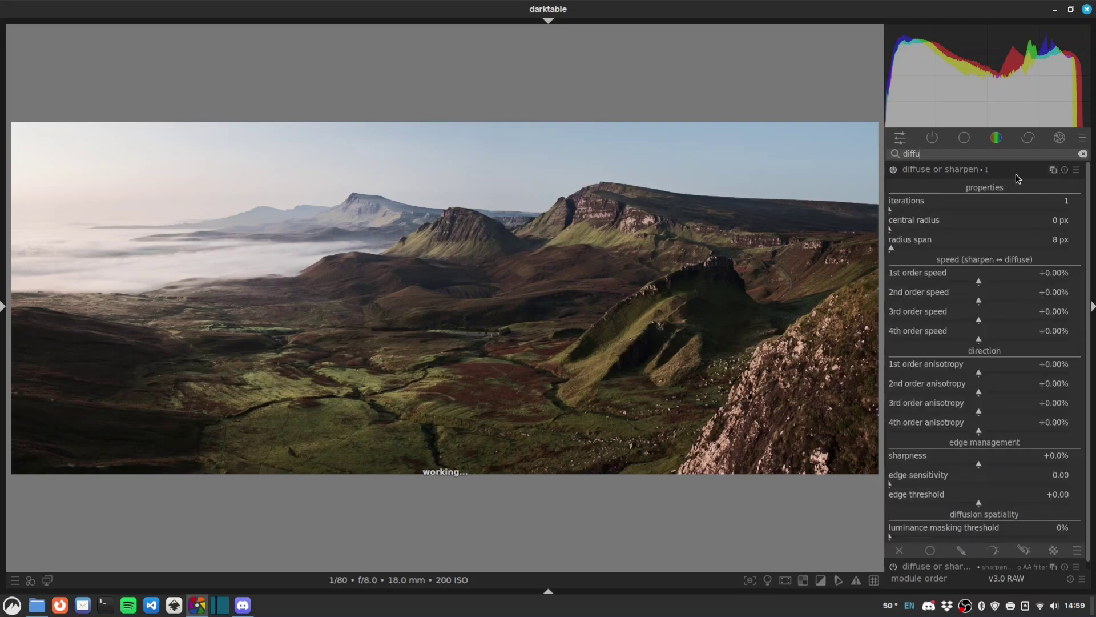
right_click(1016, 173)
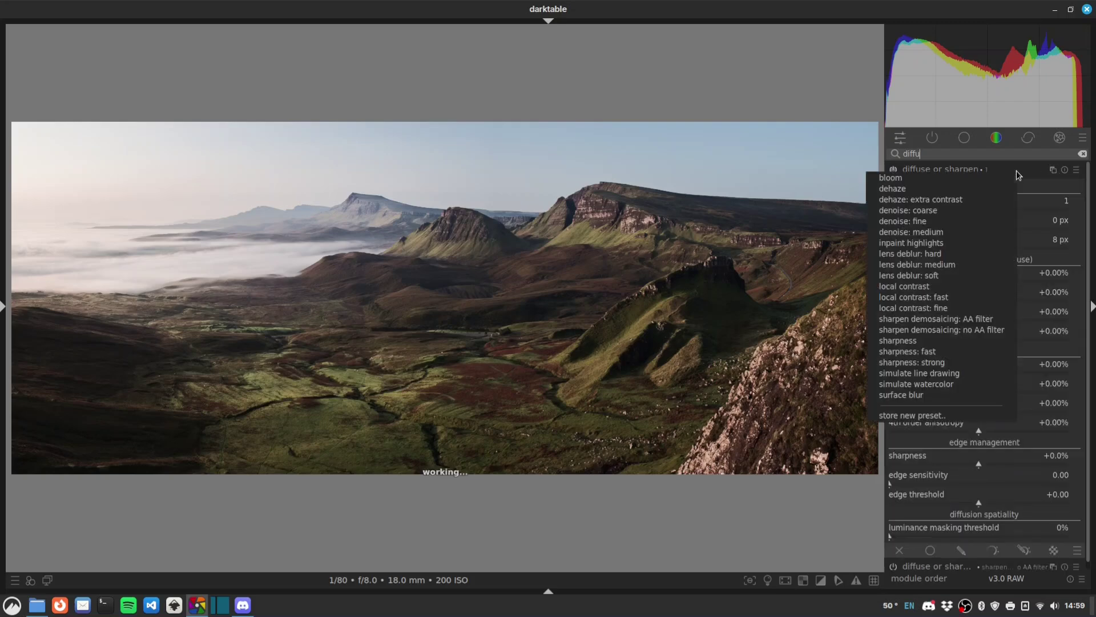
right_click(950, 274)
left_click(949, 275)
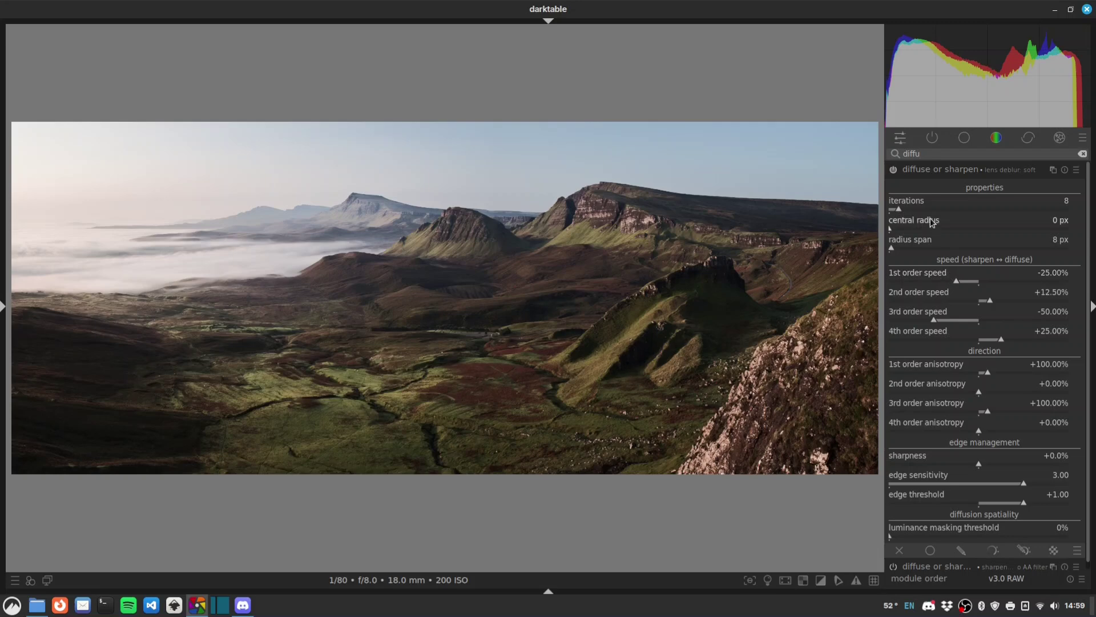
Add a third diffuse or sharpen instance with the "local contrast: fast" preset.
right_click(1053, 169)
right_click(1012, 173)
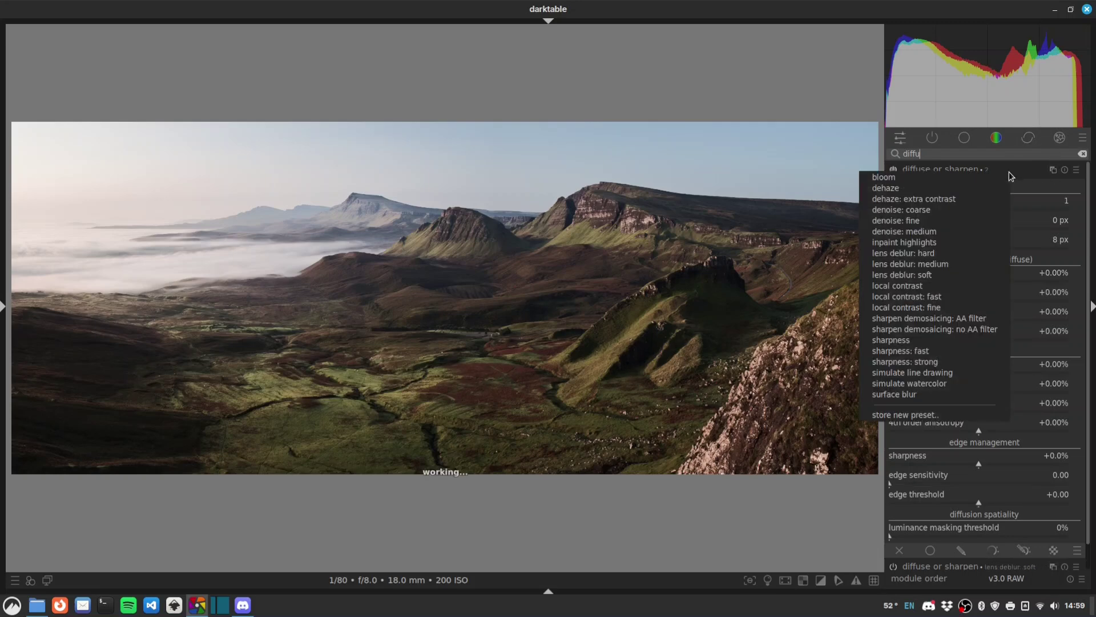
left_click(931, 297)
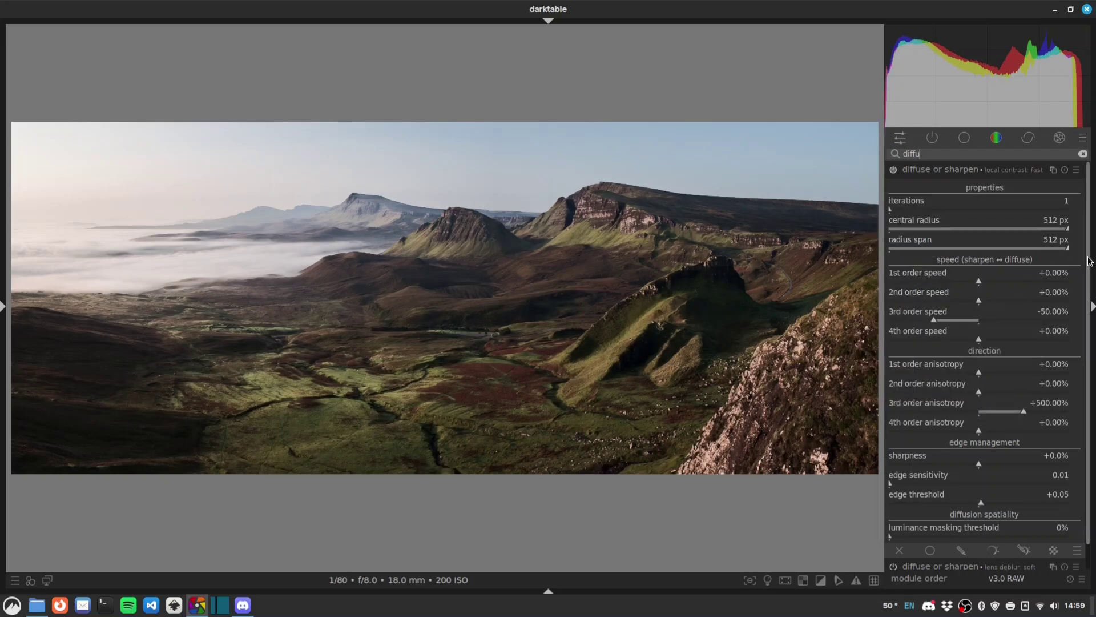
Turn on uniform blending for the "local contrast: fast" instance and lower its opacity to about 60%.
scroll(930, 531, "down", 1)
left_click(930, 524)
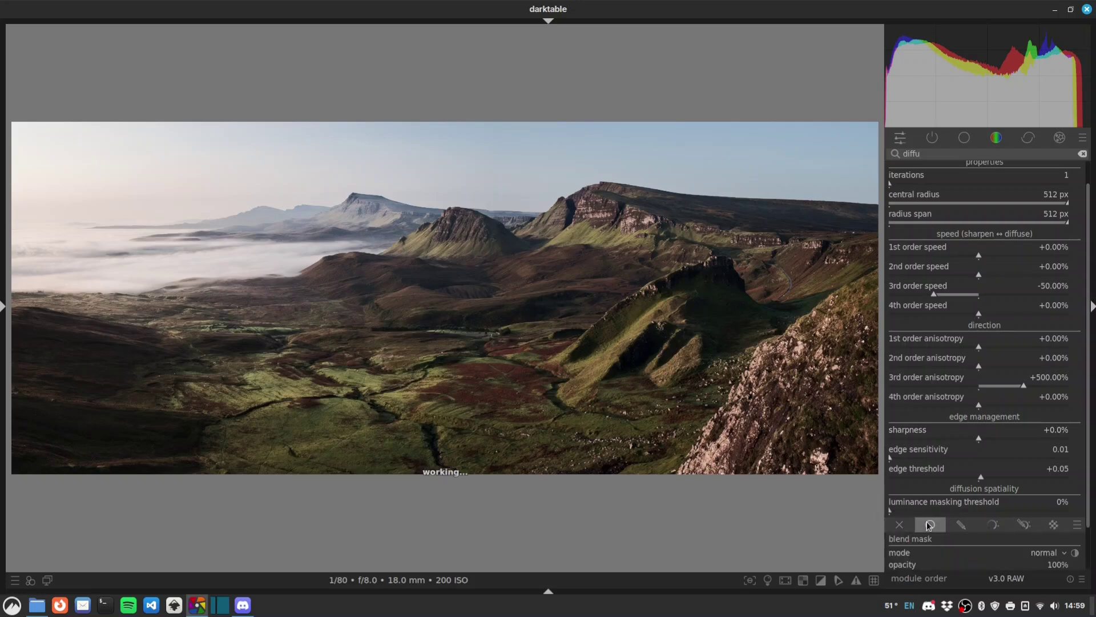
scroll(1085, 390, "down", 2)
left_click_drag(1062, 526, 1001, 526)
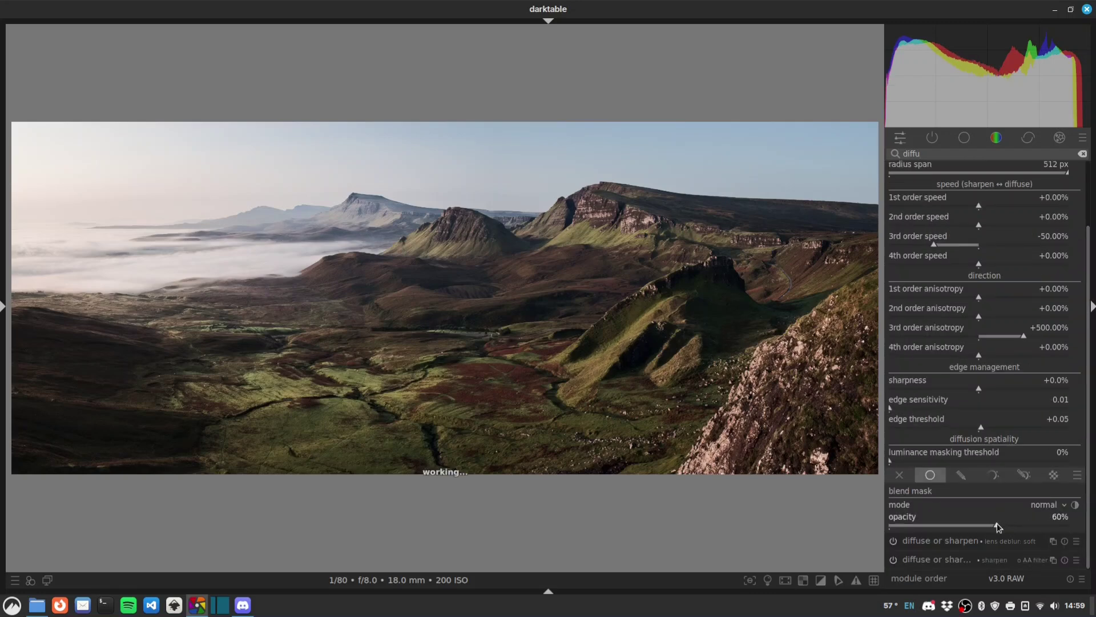
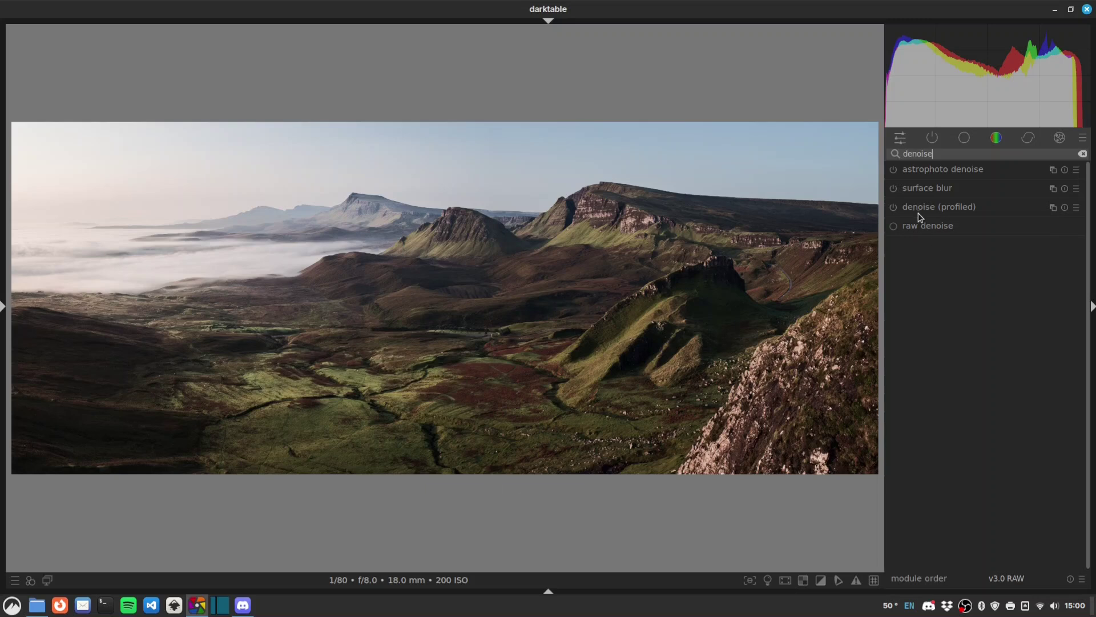
Enable denoise (profiled), and find and enable the lens correction module with their default settings.
left_click(894, 207)
double_click(950, 157)
key("BackSpace")
type("lens c")
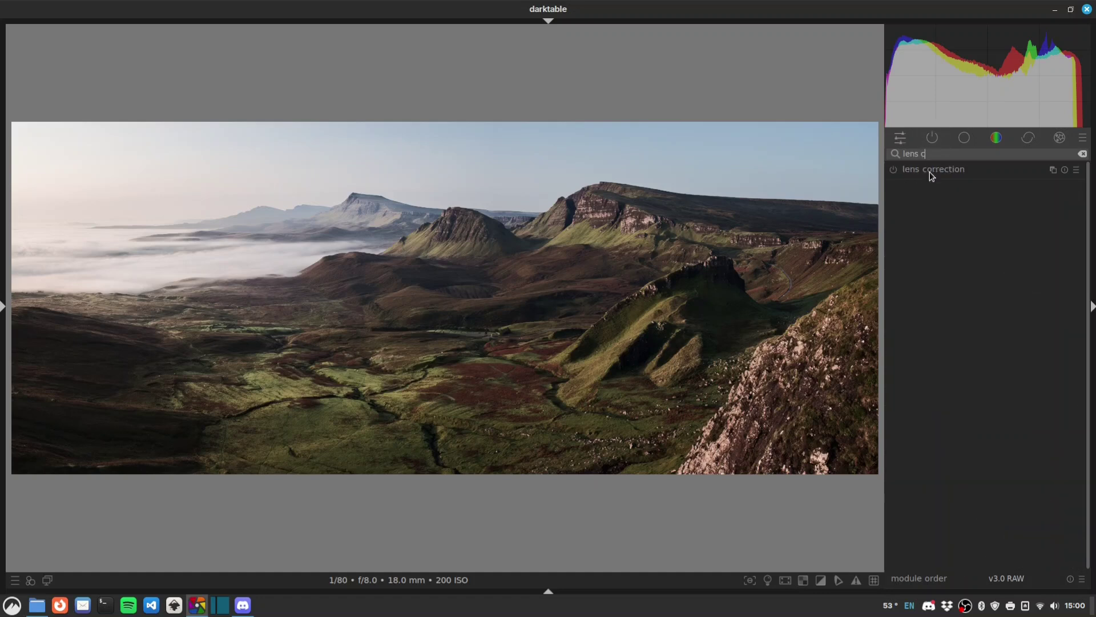
left_click(891, 171)
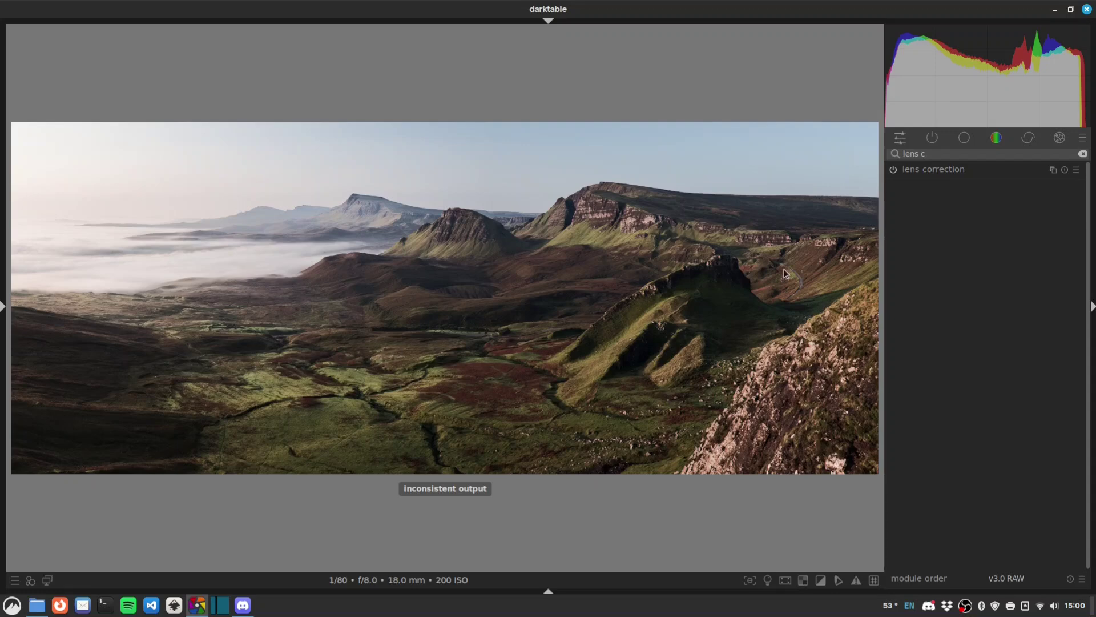
List only the active modules and review the master settings of the unmasked color balance rgb instance.
left_click(932, 138)
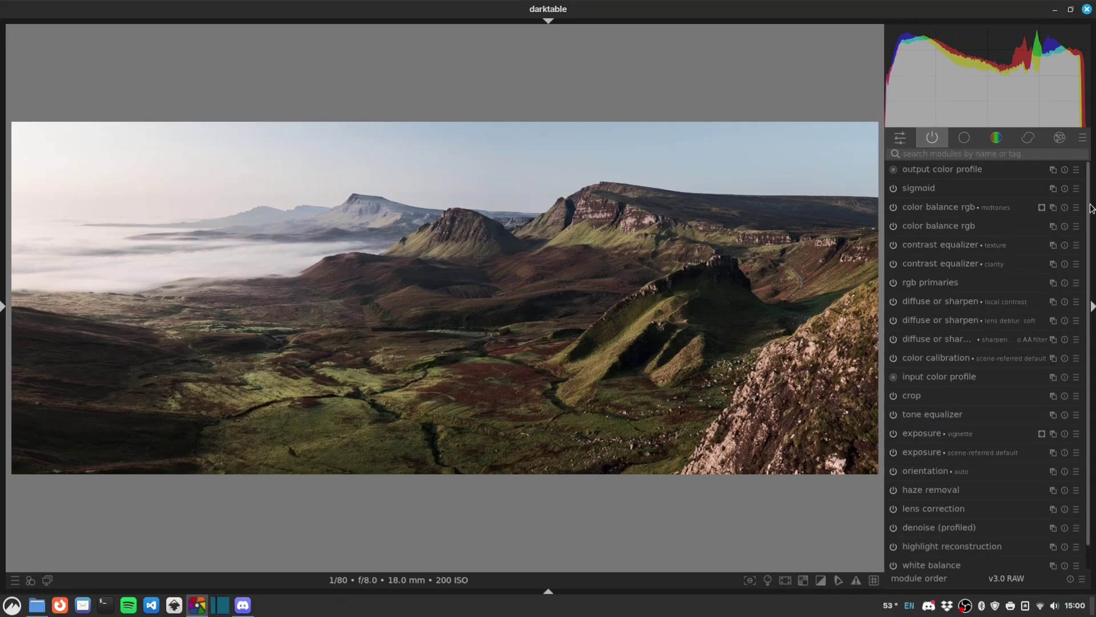
left_click(930, 184)
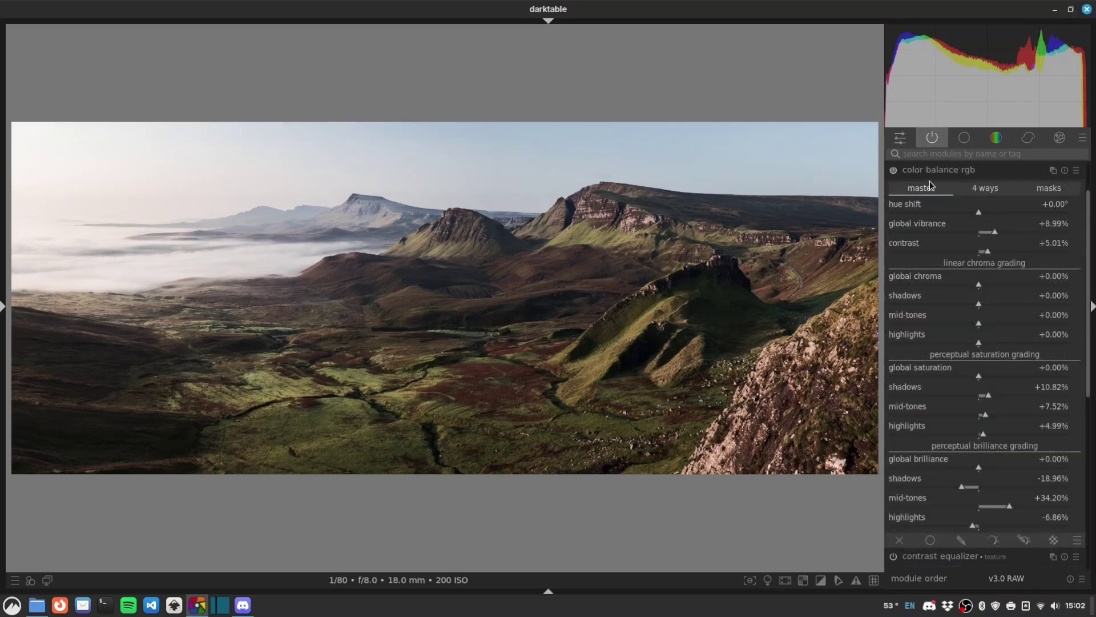
left_click(925, 172)
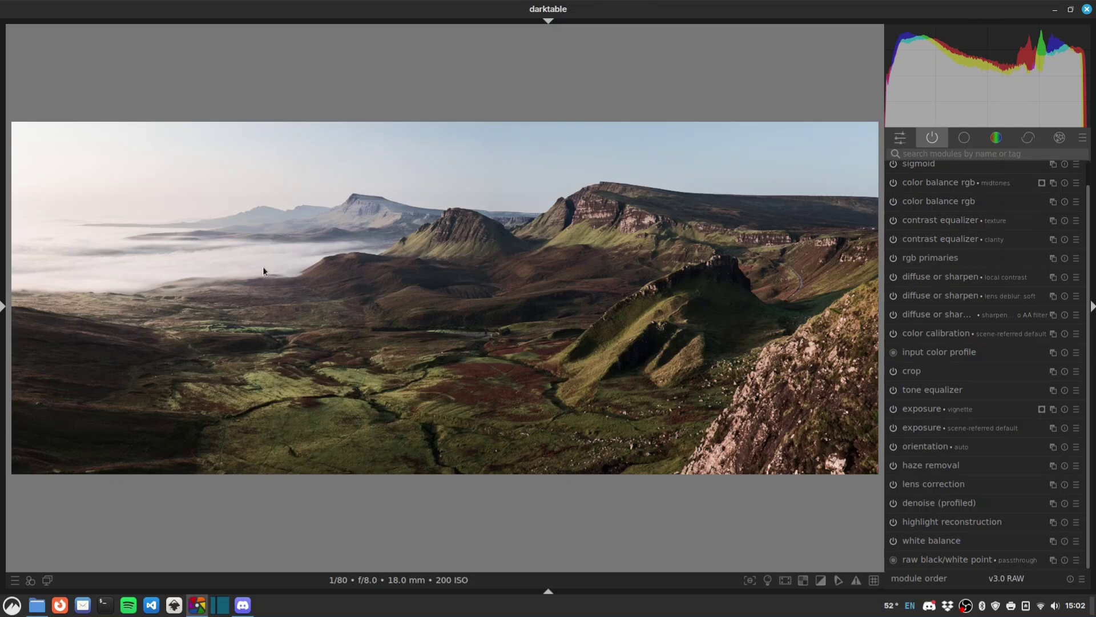
Darken the bright fog and sky in the tone equalizer, lowering the -2 and -1 EV nodes to about -0.4 EV.
left_click(946, 390)
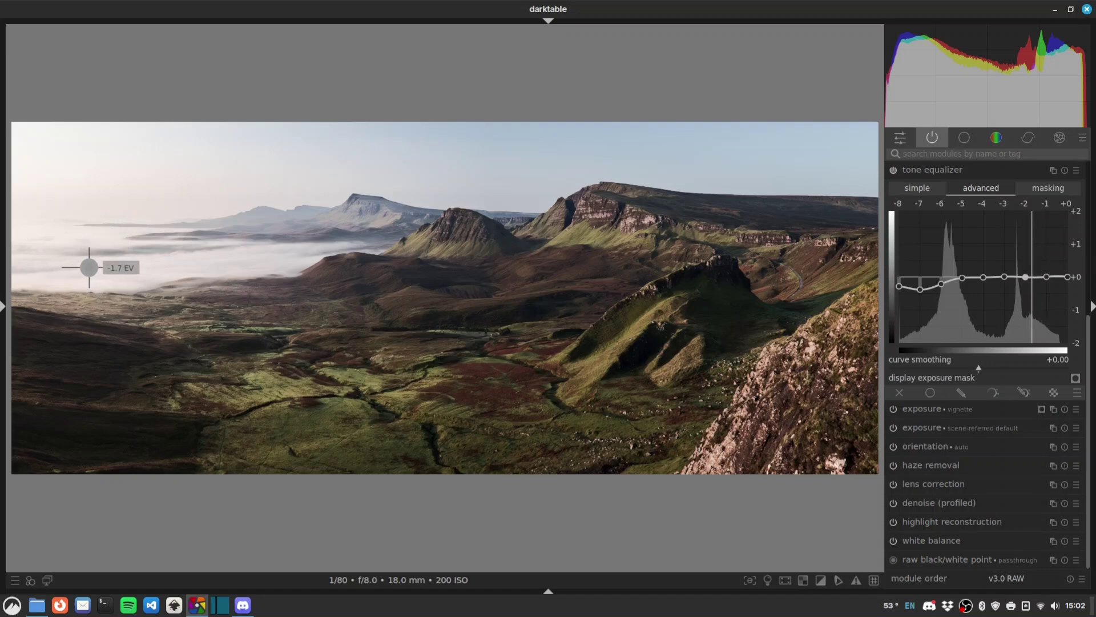
scroll(89, 267, "down", 2)
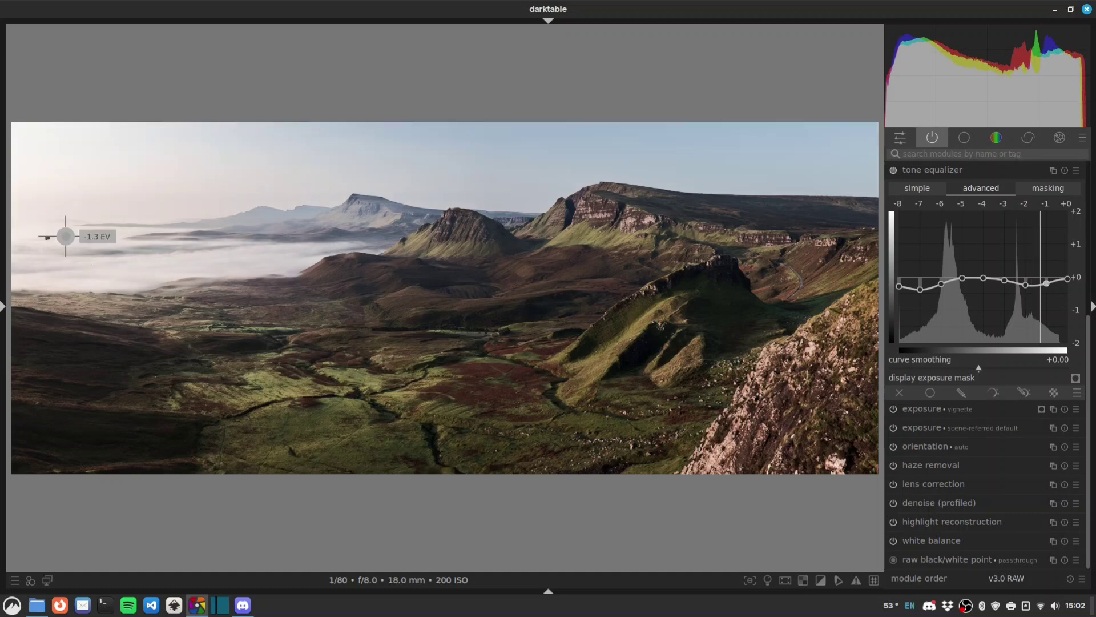
scroll(66, 236, "down", 2)
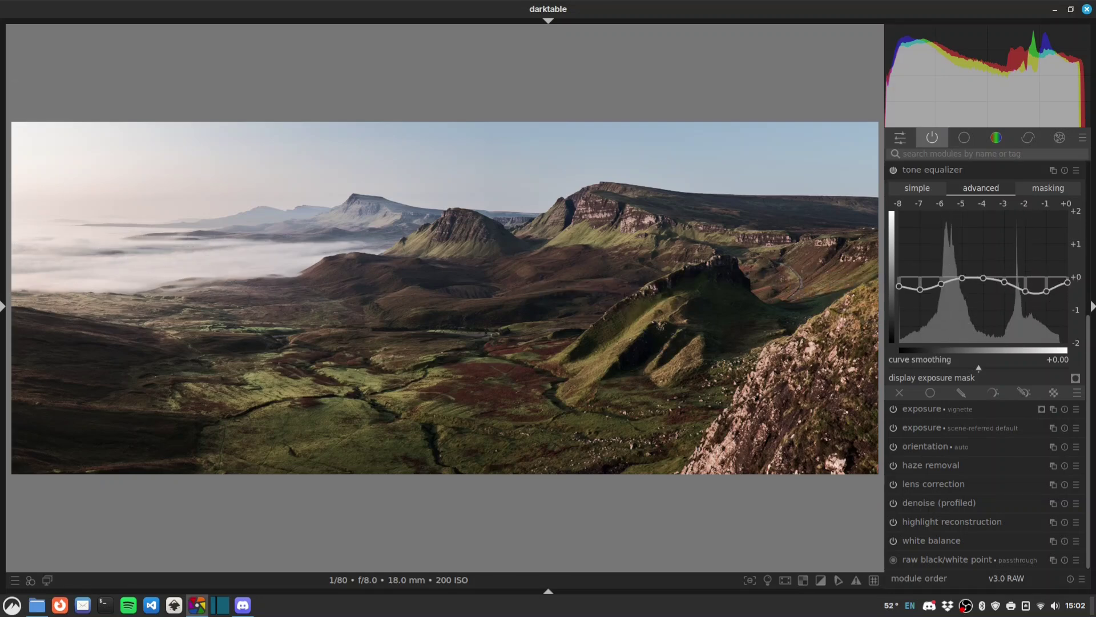
Hide the side panels and compare the edited panorama with the original snapshot by sweeping the horizontal split line across the image.
key("Tab")
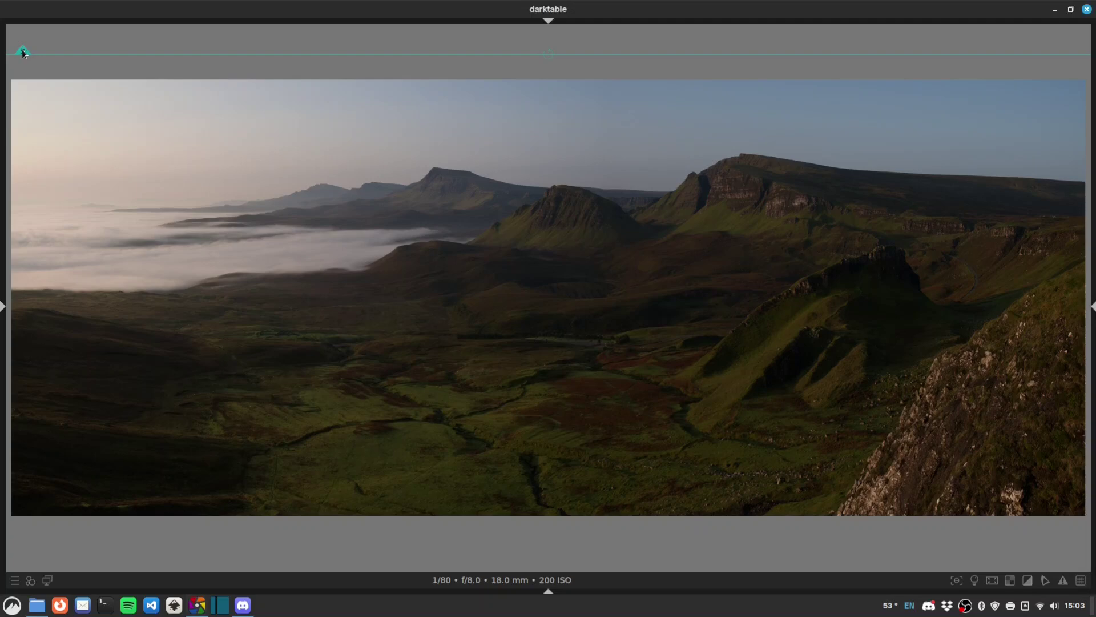
left_click_drag(22, 49, 98, 530)
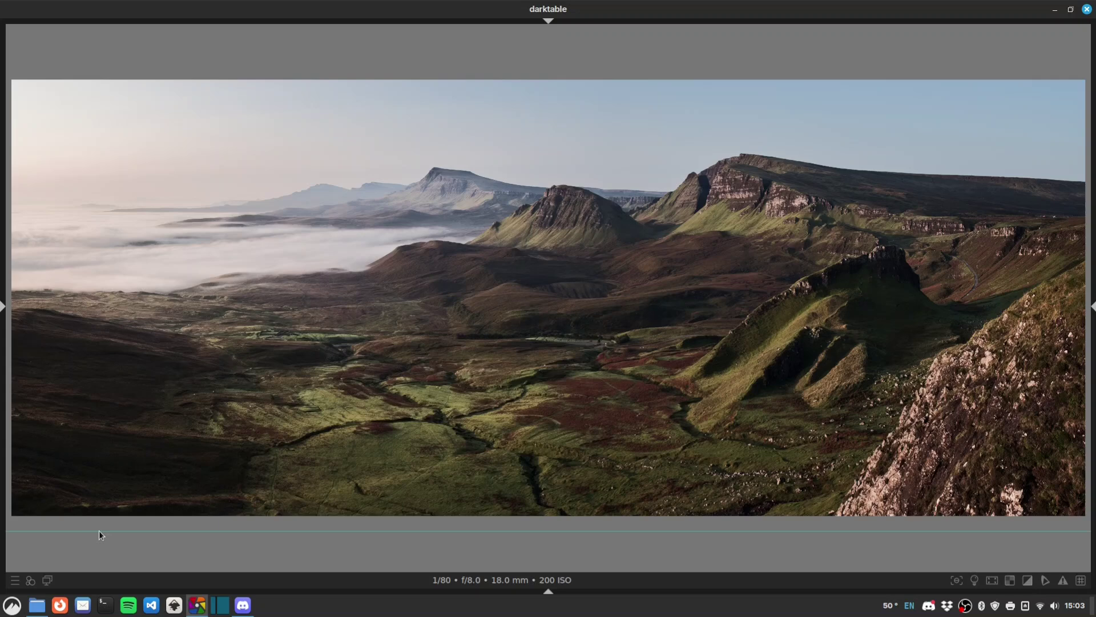
left_click_drag(99, 529, 98, 526)
left_click_drag(98, 525, 100, 516)
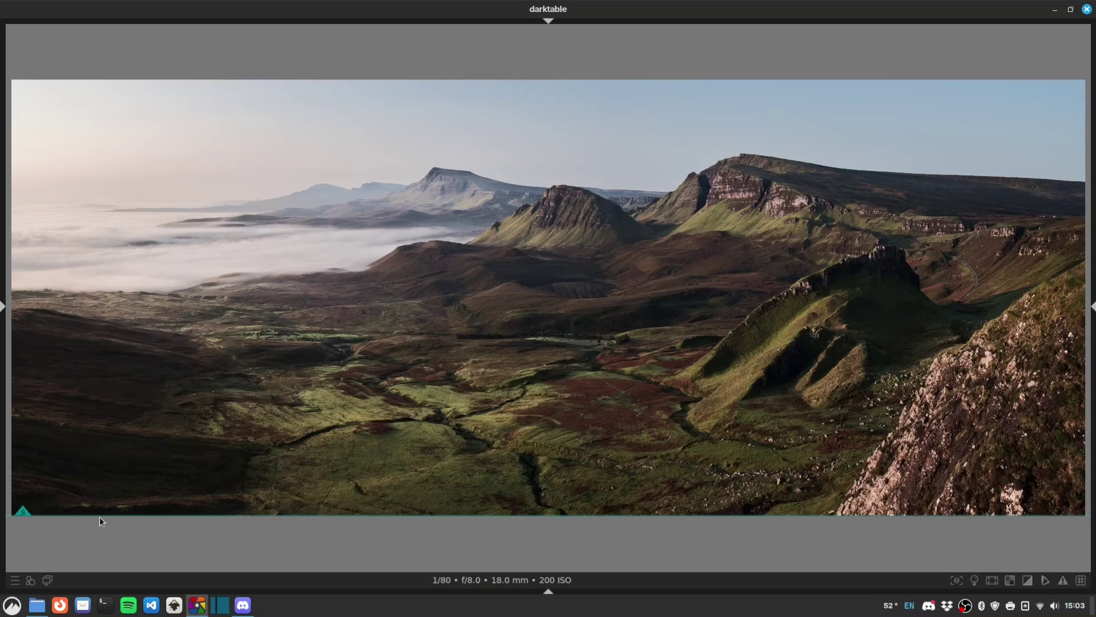